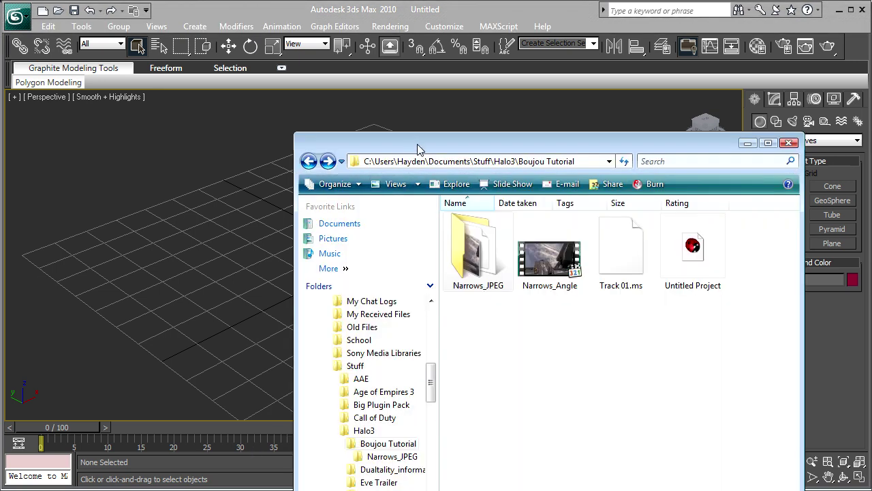
Step: Drag the Track 01.ms script from the Boujou Tutorial folder into the 3ds Max scene
{"action": "left_click_drag", "start_coordinate": [418, 150], "coordinate": [280, 69]}
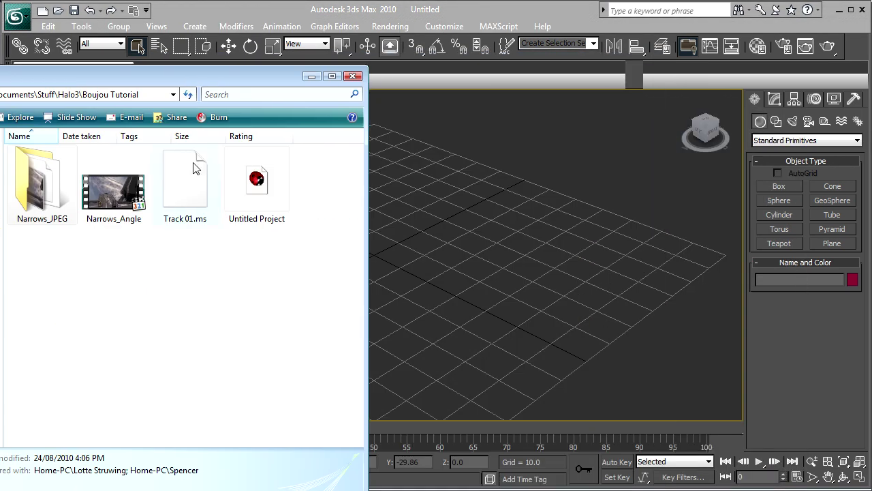
{"action": "left_click_drag", "start_coordinate": [194, 169], "coordinate": [466, 309]}
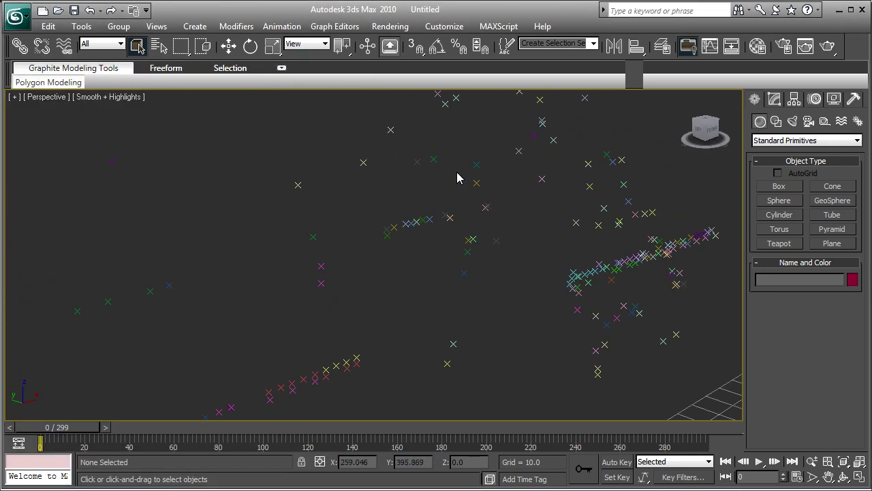
Step: Frame the imported trackers and turn on safe frame borders in the viewport
{"action": "key", "text": "z"}
{"action": "scroll", "coordinate": [507, 244], "scroll_direction": "up", "scroll_amount": 3}
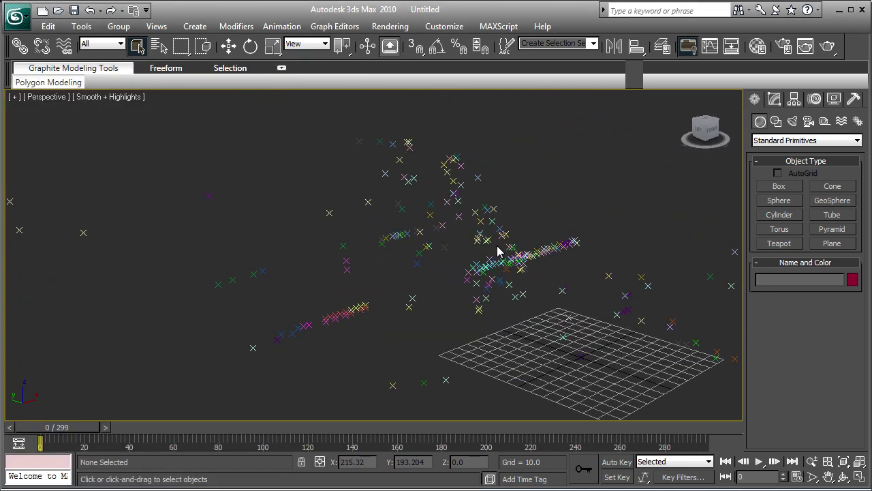
{"action": "scroll", "coordinate": [413, 221], "scroll_direction": "up", "scroll_amount": 2}
{"action": "scroll", "coordinate": [429, 217], "scroll_direction": "down", "scroll_amount": 3}
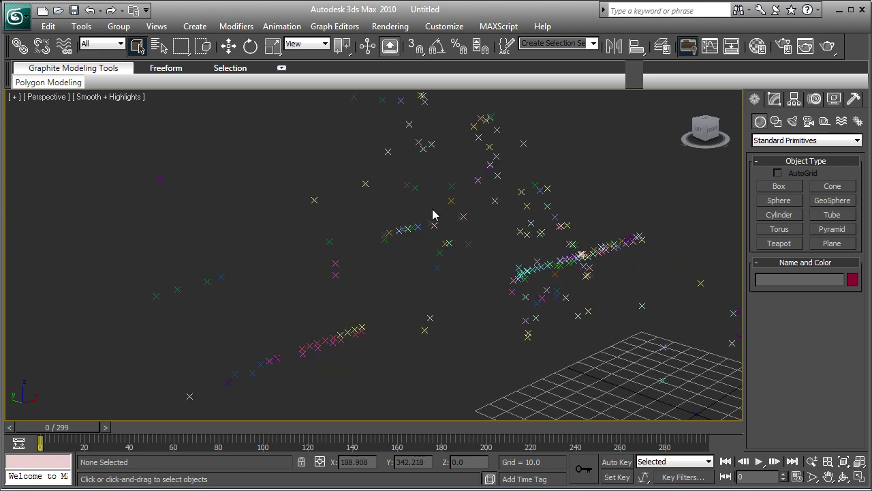
{"action": "middle_click_drag", "start_coordinate": [436, 201], "coordinate": [393, 210], "text": "alt"}
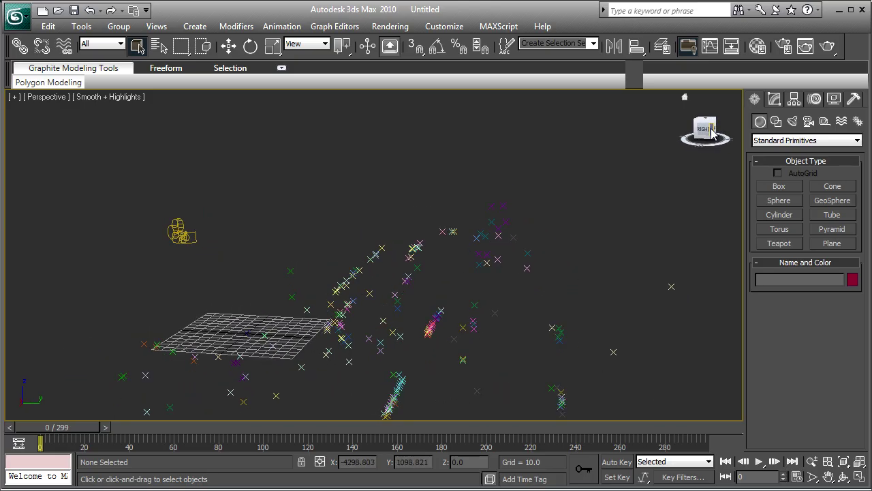
{"action": "left_click", "coordinate": [47, 97]}
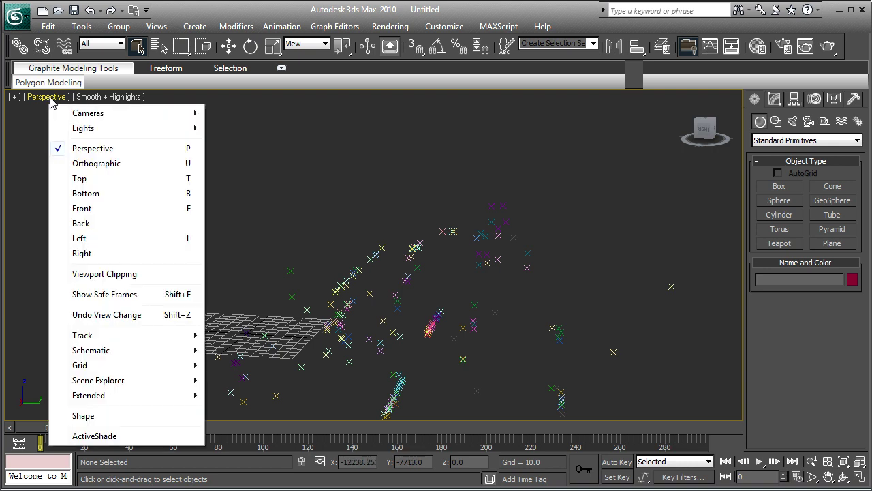
{"action": "left_click", "coordinate": [126, 297]}
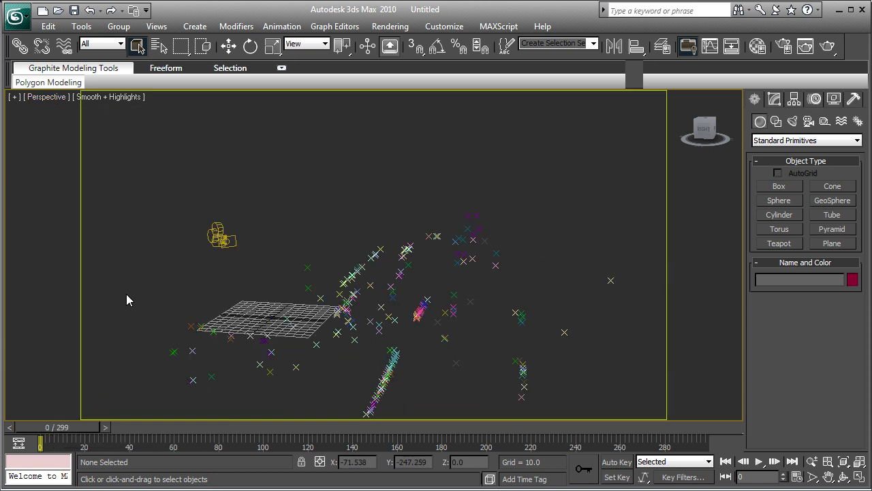
Step: Switch the viewport to Camera_1 and move to the last frame
{"action": "left_click", "coordinate": [53, 103]}
{"action": "mouse_move", "coordinate": [59, 111]}
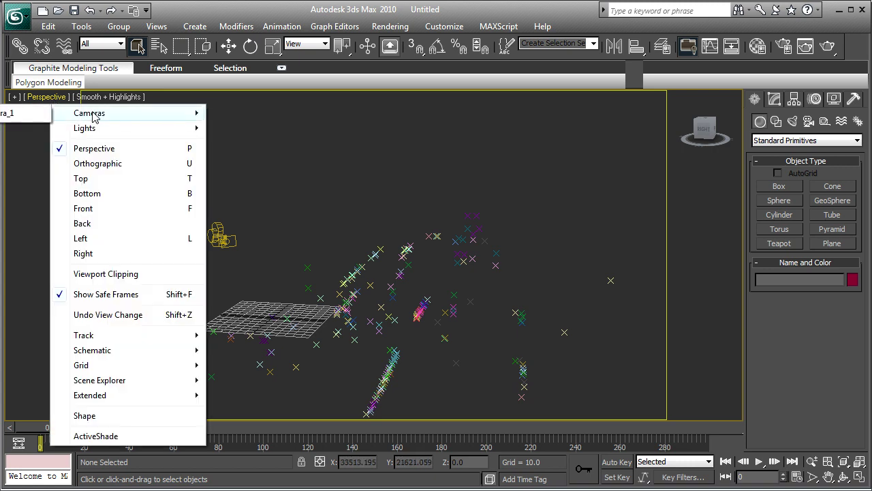
{"action": "left_click", "coordinate": [27, 112]}
{"action": "mouse_move", "coordinate": [62, 428]}
{"action": "left_mouse_down"}
{"action": "mouse_move", "coordinate": [400, 428]}
{"action": "mouse_move", "coordinate": [811, 447]}
{"action": "mouse_move", "coordinate": [87, 452]}
{"action": "mouse_move", "coordinate": [495, 461]}
{"action": "mouse_move", "coordinate": [337, 421]}
{"action": "mouse_move", "coordinate": [51, 427]}
{"action": "left_mouse_up"}
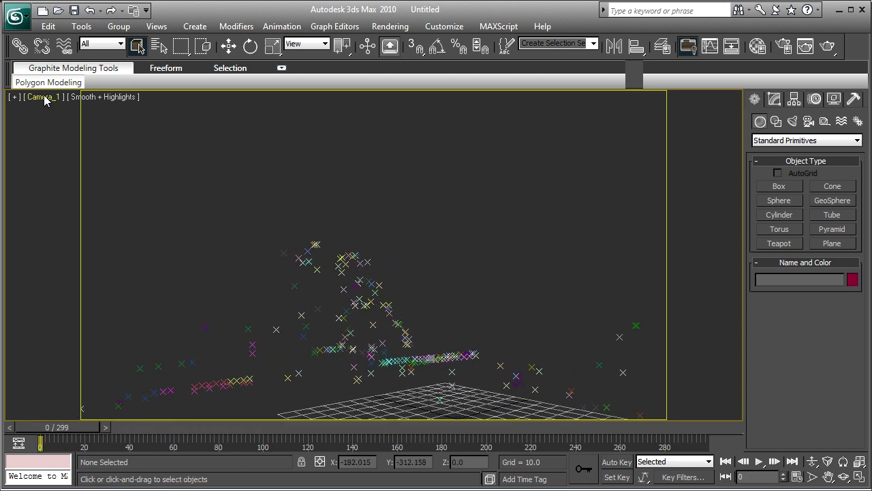
Step: Show the footage as Camera_1's viewport background and scrub the timeline to verify the tracking
{"action": "left_click", "coordinate": [45, 98]}
{"action": "left_click", "coordinate": [157, 26]}
{"action": "left_click", "coordinate": [157, 26]}
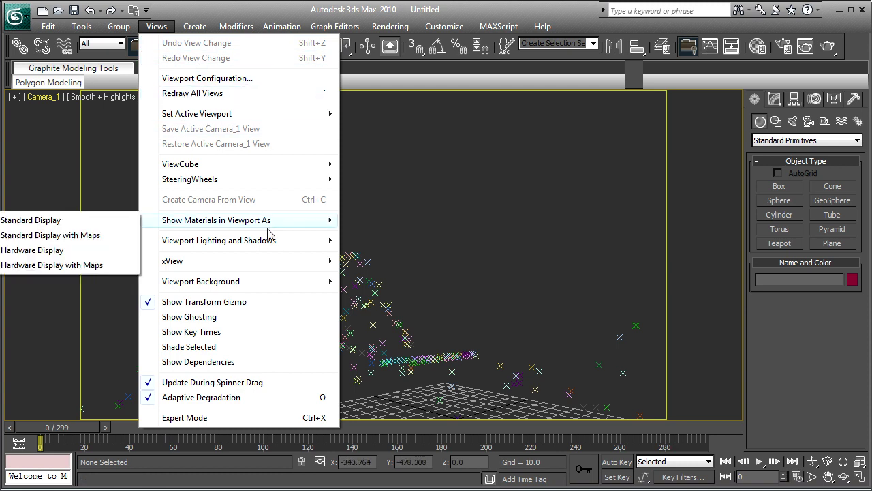
{"action": "mouse_move", "coordinate": [251, 244]}
{"action": "mouse_move", "coordinate": [253, 289]}
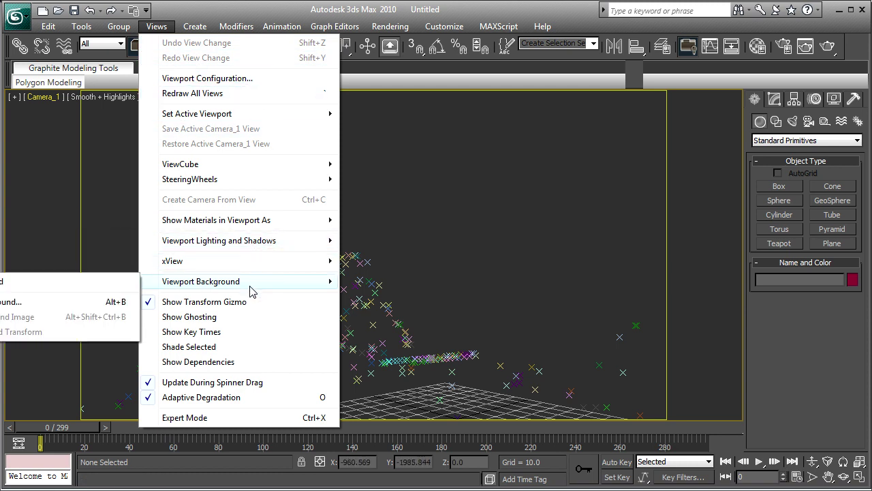
{"action": "left_click", "coordinate": [48, 286]}
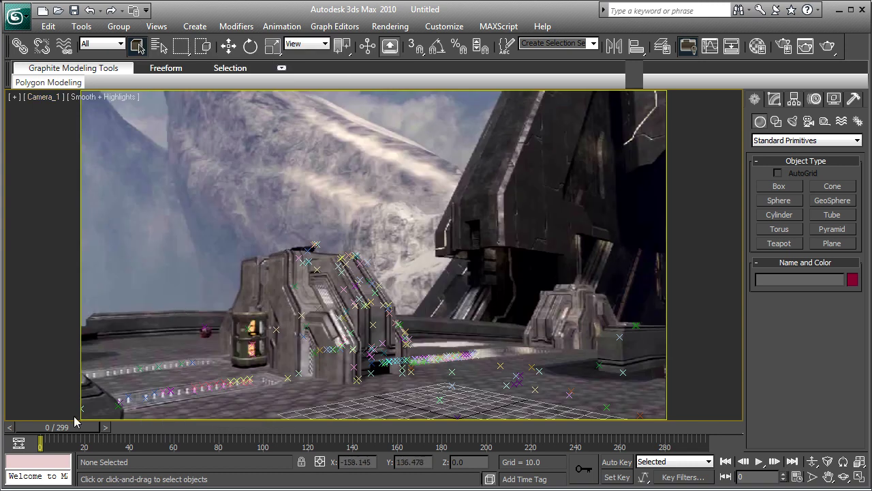
{"action": "left_click_drag", "start_coordinate": [71, 428], "coordinate": [546, 428]}
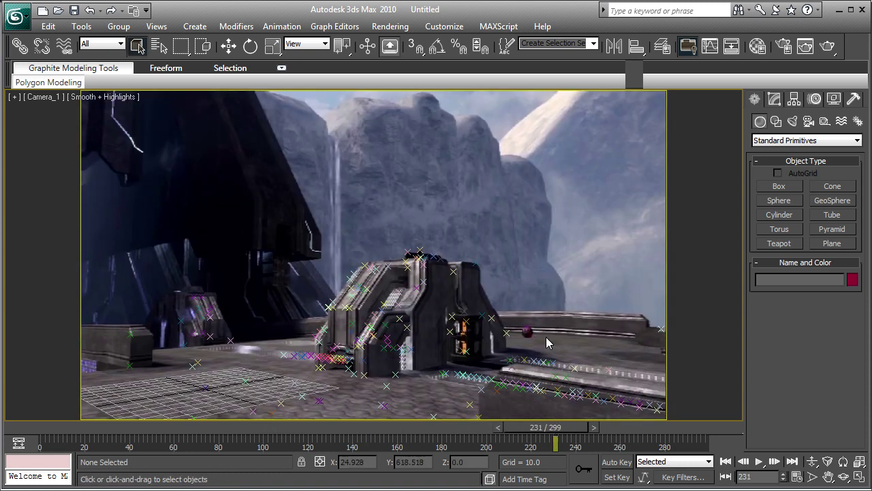
{"action": "left_click_drag", "start_coordinate": [538, 431], "coordinate": [508, 428]}
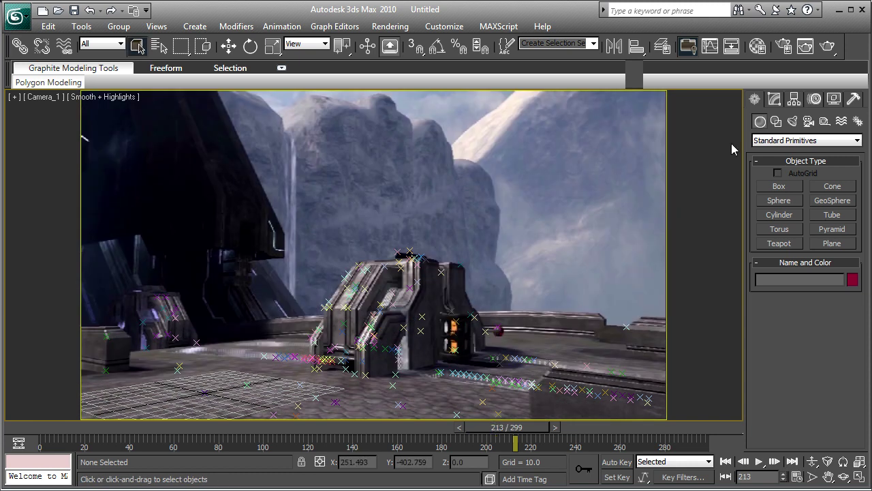
Step: Create a text spline shape on the scene's ground
{"action": "left_click", "coordinate": [776, 121]}
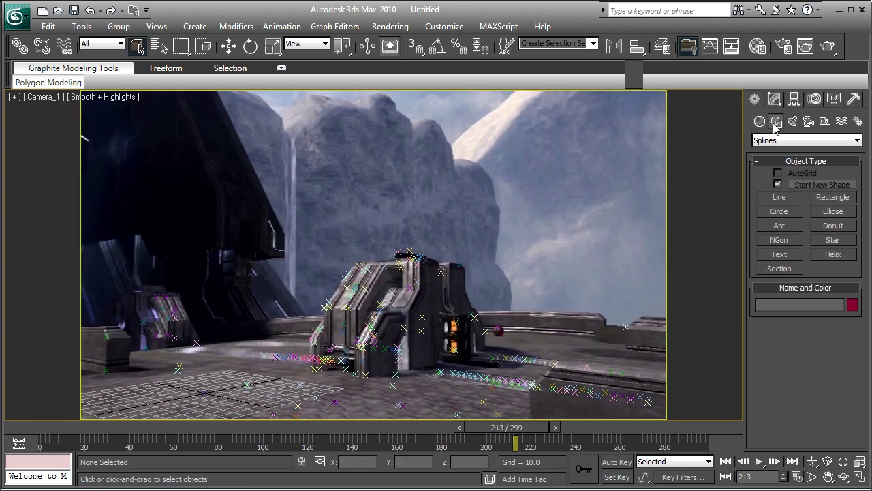
{"action": "left_click", "coordinate": [794, 255]}
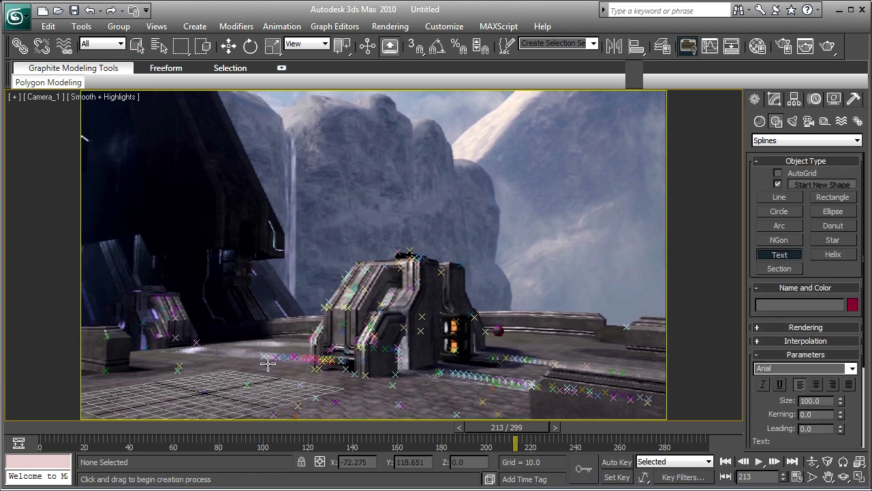
{"action": "left_click_drag", "start_coordinate": [268, 363], "coordinate": [252, 386]}
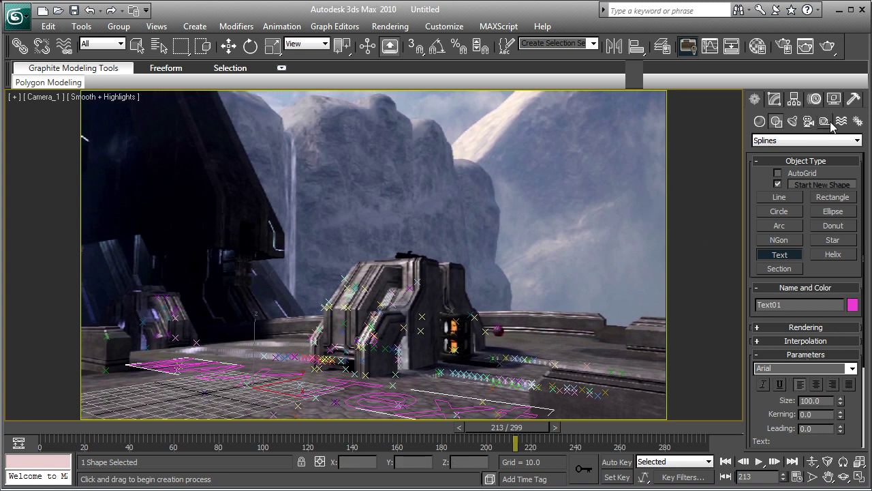
Step: Replace the default text with TRACK
{"action": "left_click_drag", "start_coordinate": [864, 177], "coordinate": [864, 80]}
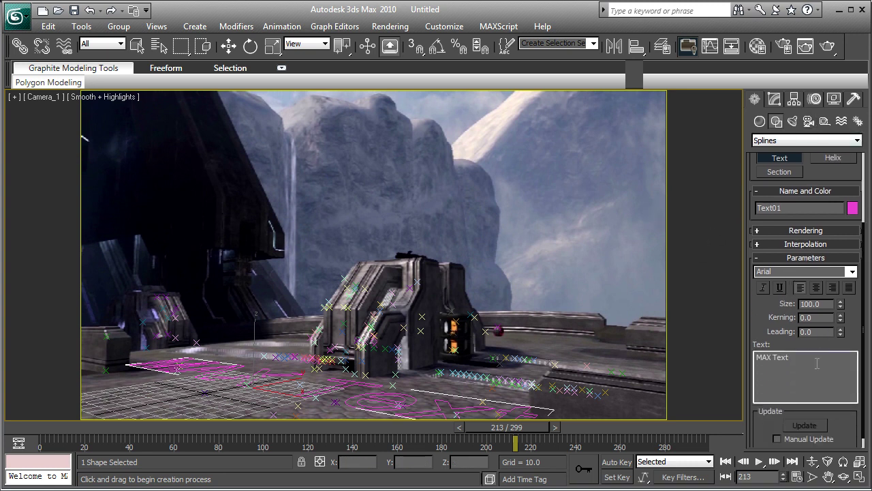
{"action": "left_click_drag", "start_coordinate": [793, 357], "coordinate": [732, 365]}
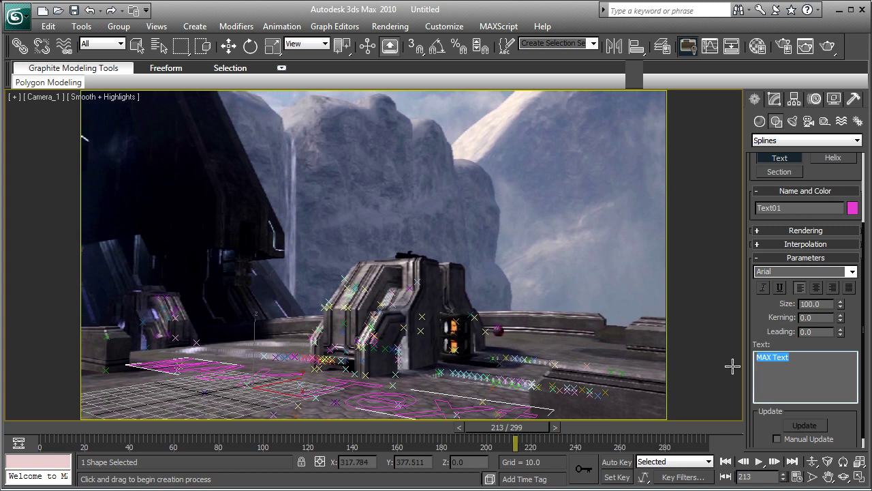
{"action": "type", "text": "BOUJOU"}
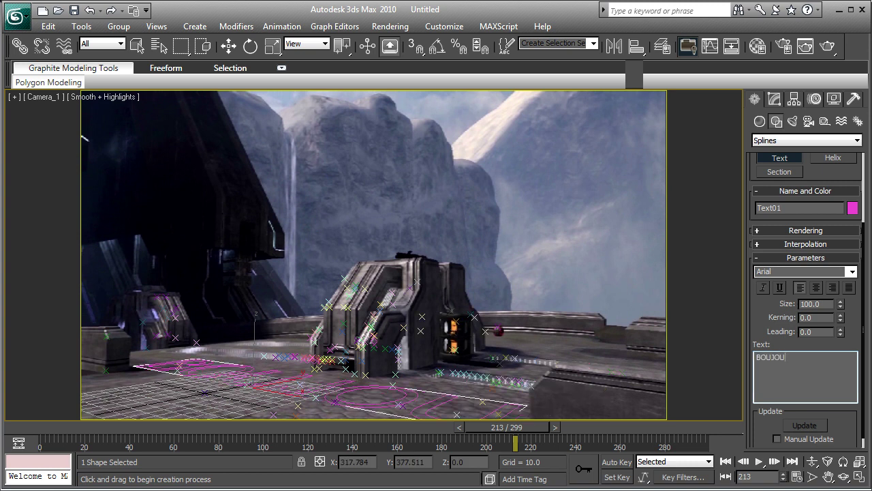
{"action": "key", "text": "BackSpace"}
{"action": "key", "text": "BackSpace"}
{"action": "key", "text": "BackSpace"}
{"action": "key", "text": "BackSpace"}
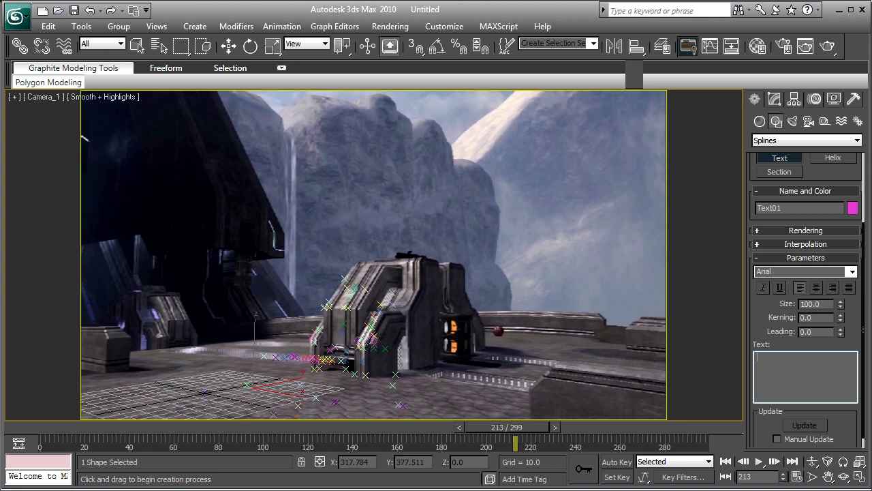
{"action": "type", "text": "TRACK"}
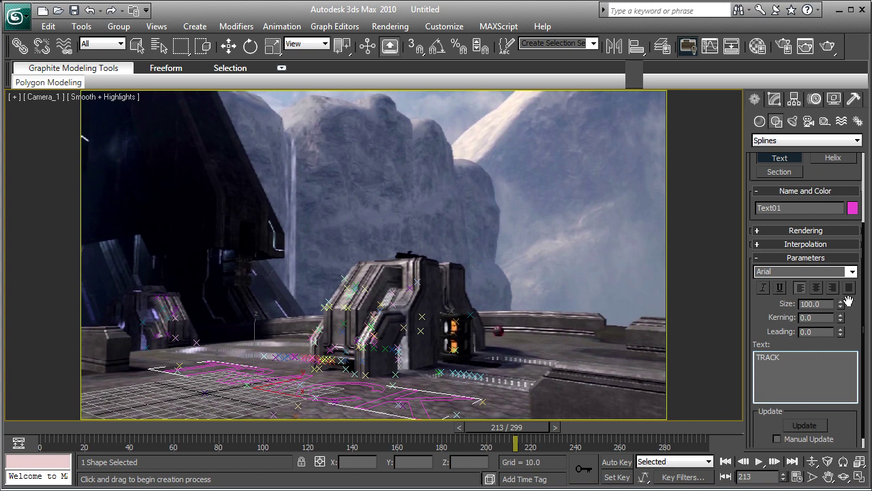
Step: Set the text font to Arial Black and rotate it 90° about X with angle snap
{"action": "left_click", "coordinate": [852, 271]}
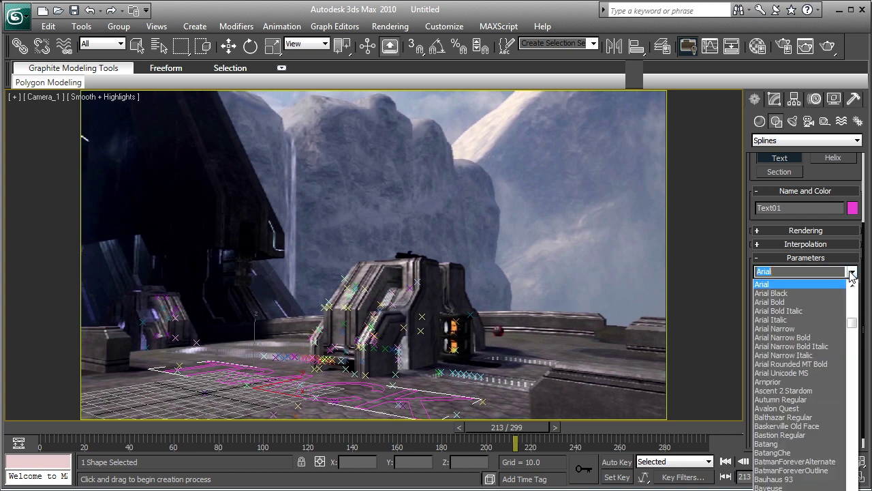
{"action": "left_click", "coordinate": [821, 294]}
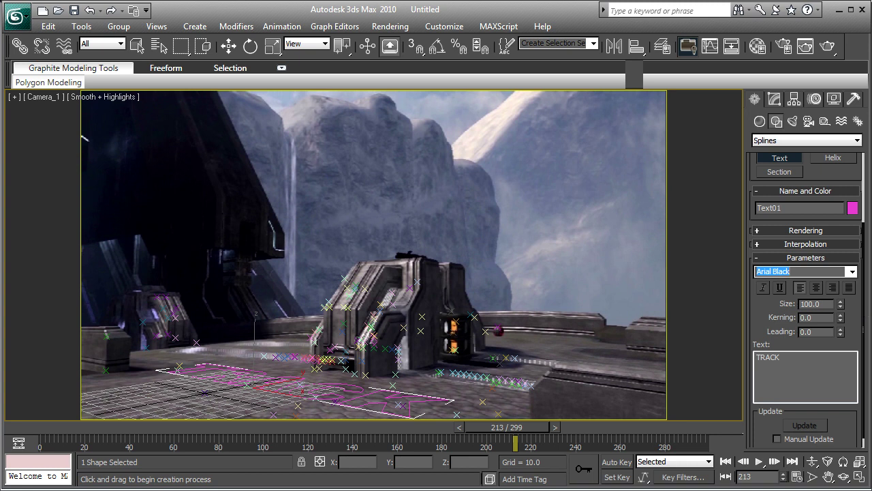
{"action": "left_click", "coordinate": [251, 46]}
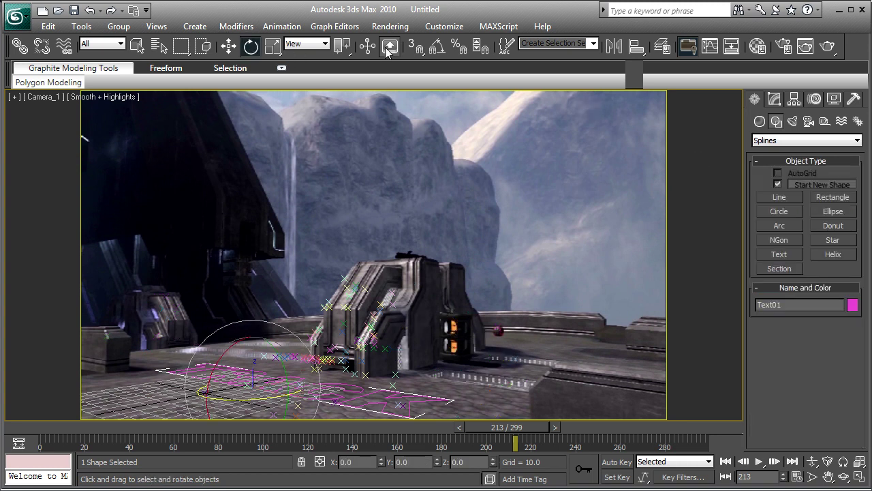
{"action": "left_click", "coordinate": [437, 47]}
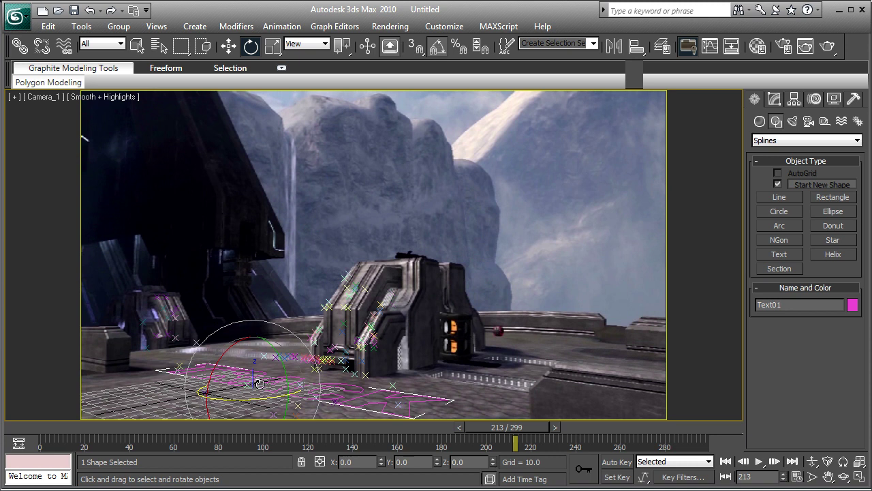
{"action": "left_click_drag", "start_coordinate": [236, 351], "coordinate": [208, 405]}
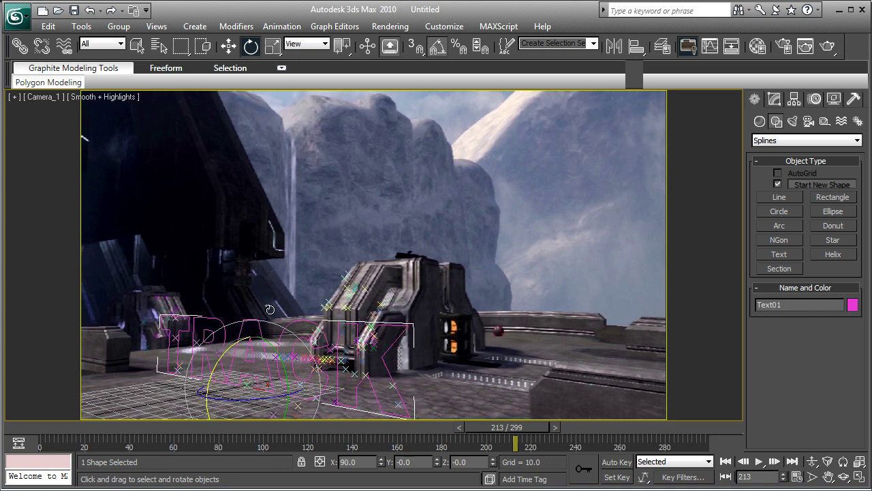
{"action": "left_click", "coordinate": [229, 45]}
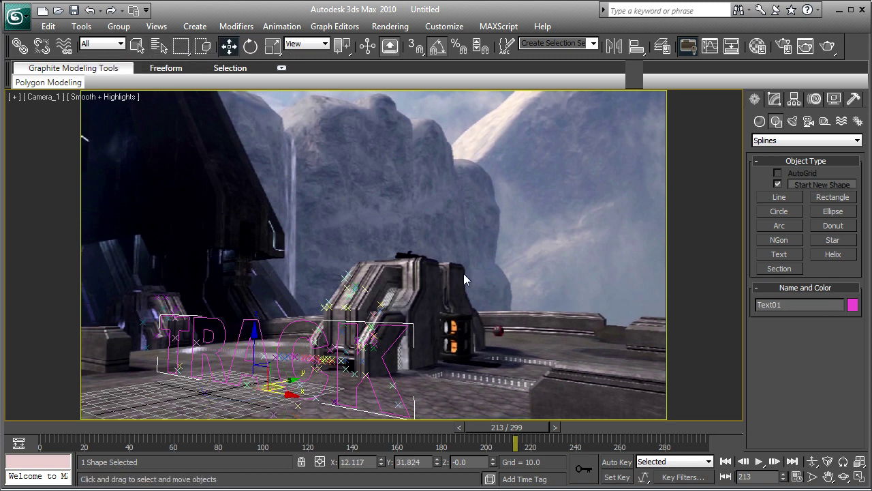
Step: Maximize the camera view and scrub from frame 29 to 196 to review the text
{"action": "left_click", "coordinate": [19, 99]}
{"action": "left_click", "coordinate": [53, 113]}
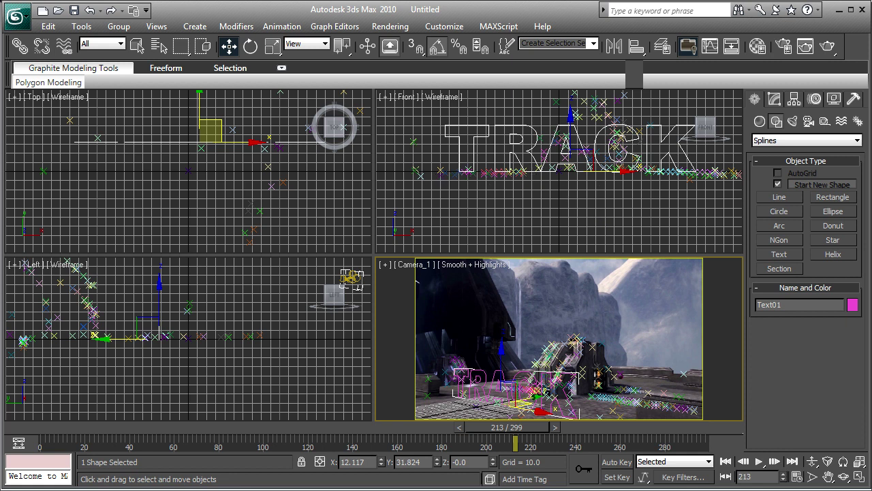
{"action": "left_click", "coordinate": [386, 265]}
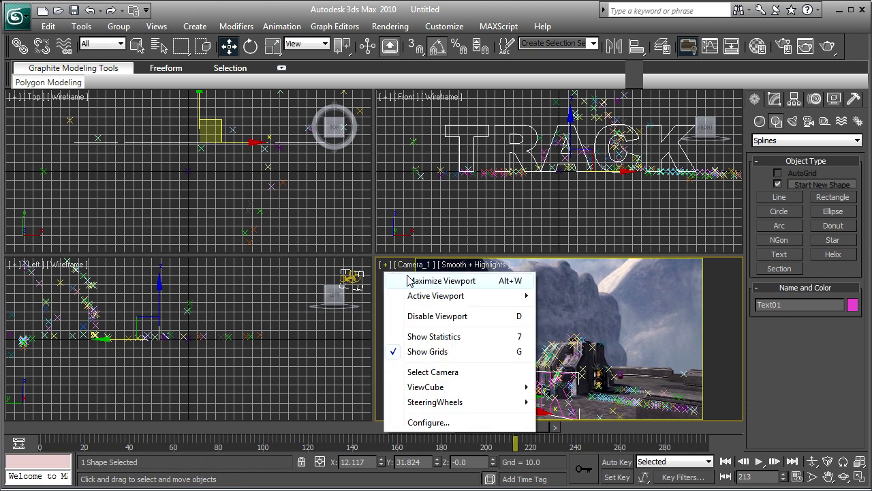
{"action": "left_click", "coordinate": [410, 281]}
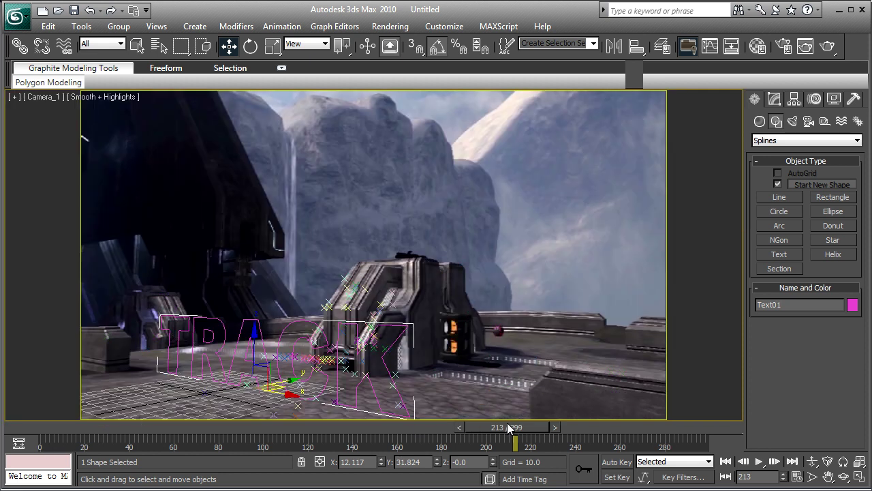
{"action": "left_click_drag", "start_coordinate": [508, 427], "coordinate": [124, 427]}
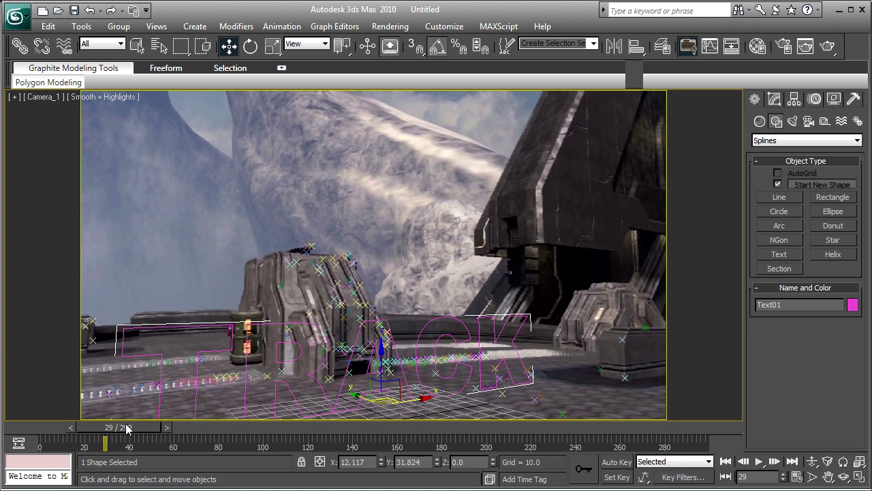
{"action": "left_click_drag", "start_coordinate": [126, 428], "coordinate": [479, 427]}
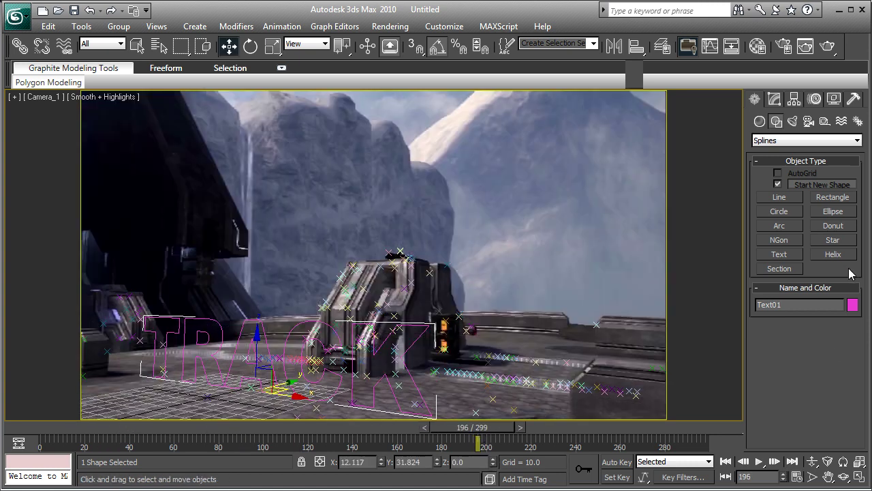
Step: Add a Bevel modifier to TRACK with Level 1 height 16.5
{"action": "left_click", "coordinate": [783, 97]}
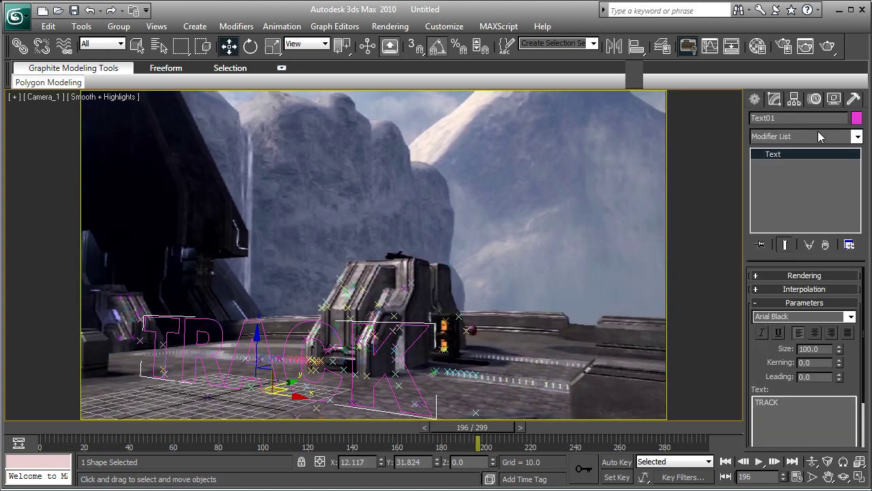
{"action": "left_click", "coordinate": [858, 137]}
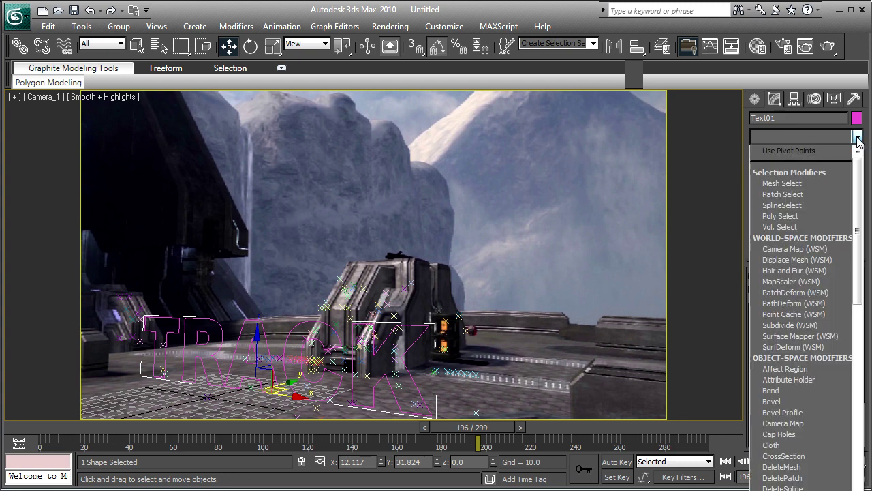
{"action": "left_click", "coordinate": [772, 401]}
{"action": "scroll", "coordinate": [839, 341], "scroll_direction": "down", "scroll_amount": 5}
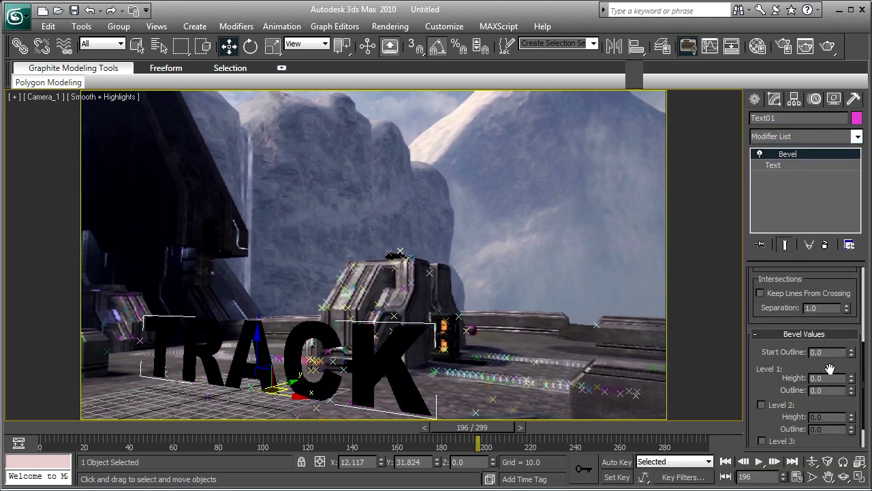
{"action": "left_click_drag", "start_coordinate": [851, 377], "coordinate": [855, 354]}
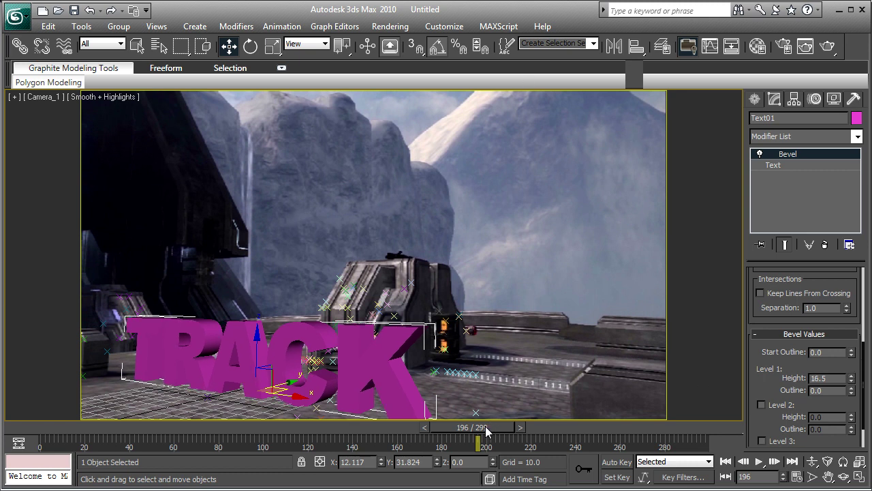
{"action": "left_click_drag", "start_coordinate": [486, 429], "coordinate": [441, 428]}
Step: Enable bevel Level 2 with height 0.5 and outline -0.5, then view frame 159
{"action": "key", "text": "w"}
{"action": "left_click", "coordinate": [761, 404]}
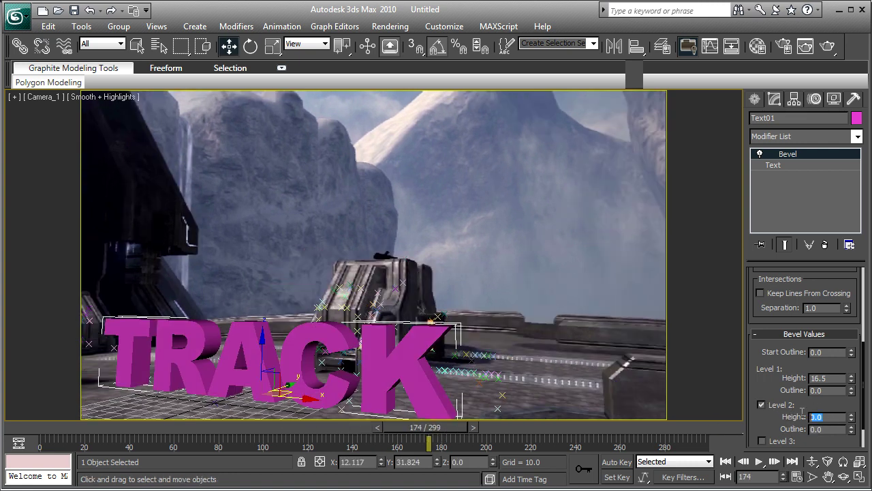
{"action": "type", "text": "0.5"}
{"action": "key", "text": "Tab"}
{"action": "type", "text": "-0.5"}
{"action": "key", "text": "Return"}
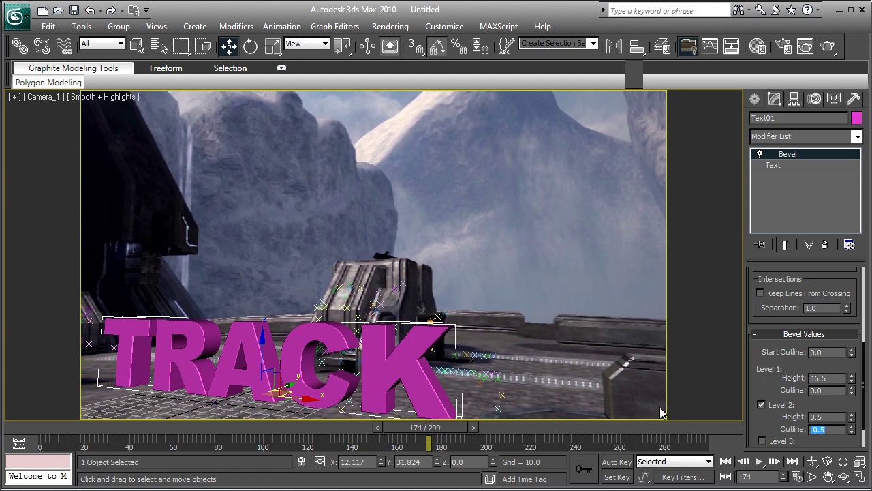
{"action": "left_click_drag", "start_coordinate": [440, 428], "coordinate": [407, 431]}
Step: Quick-render the bevelled text, close the render window, and return to the Create panel
{"action": "key", "text": "w"}
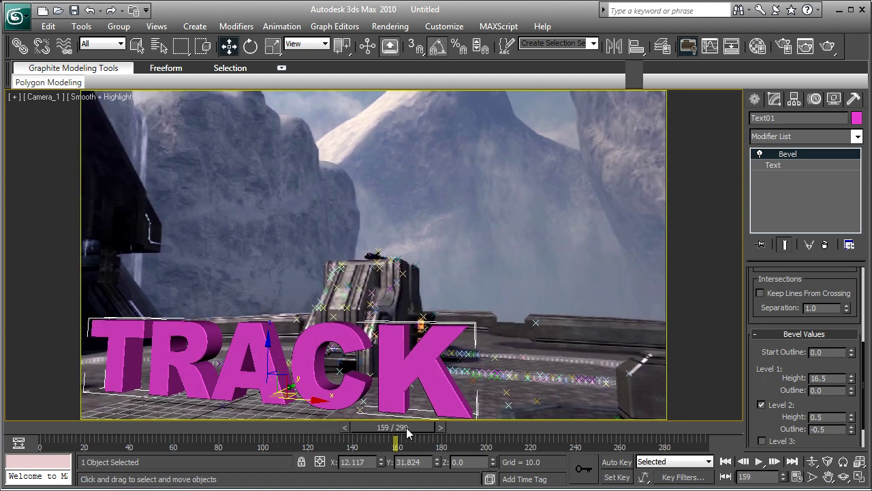
{"action": "left_click", "coordinate": [827, 45]}
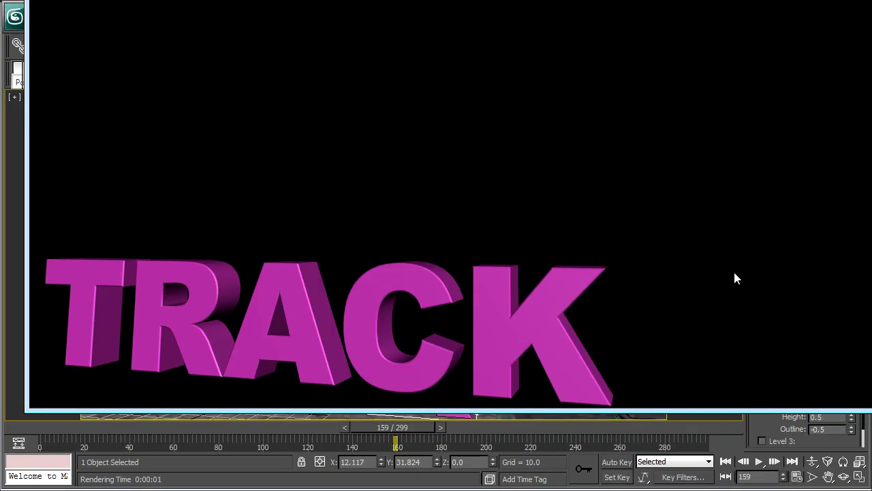
{"action": "key", "text": "Escape"}
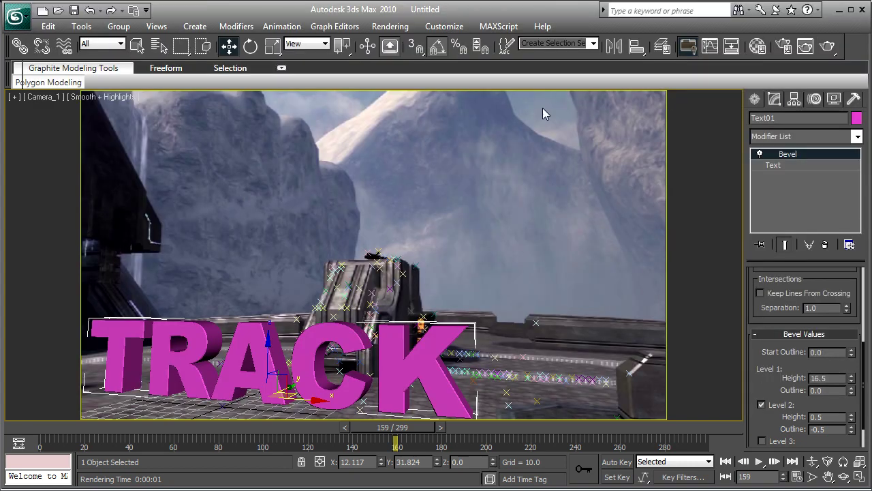
{"action": "left_click", "coordinate": [755, 99]}
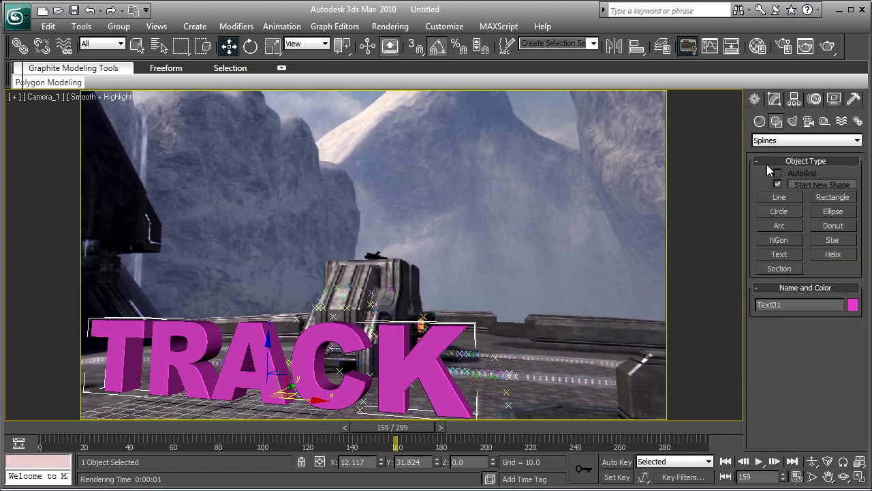
Step: Draw a plane under the TRACK text in the camera view
{"action": "left_click", "coordinate": [759, 121]}
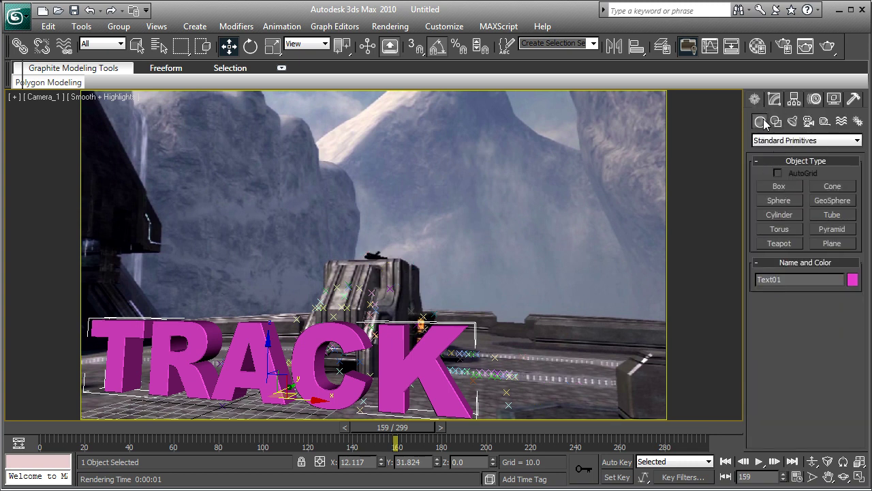
{"action": "left_click_drag", "start_coordinate": [411, 429], "coordinate": [462, 434]}
{"action": "left_click", "coordinate": [822, 245]}
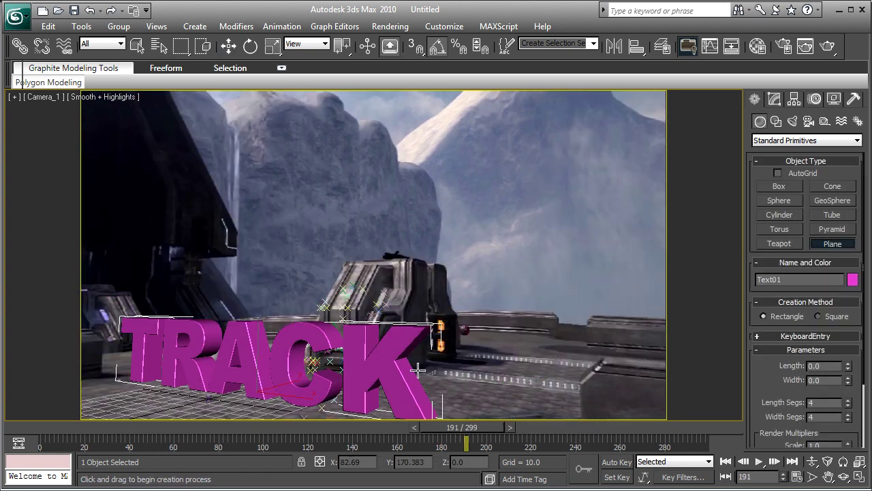
{"action": "left_click_drag", "start_coordinate": [150, 366], "coordinate": [557, 385]}
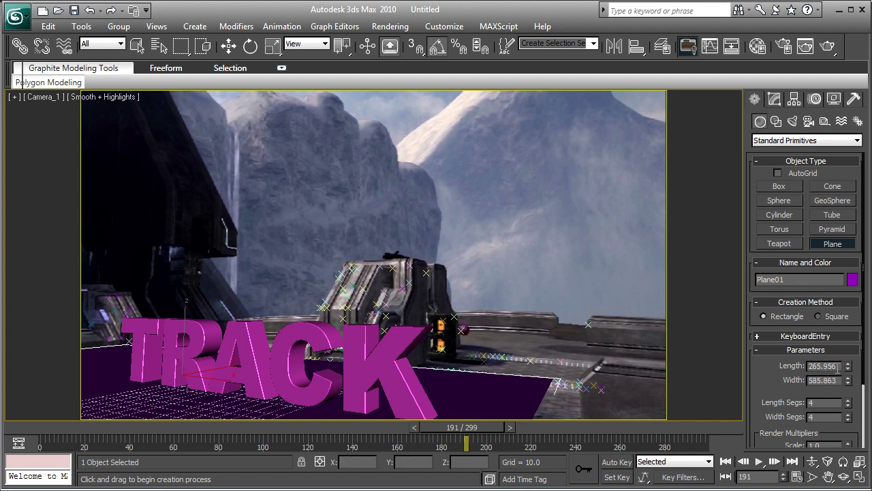
Step: Set the plane's length and width to 5000 and scrub frames 0 to 154 to check it
{"action": "left_click_drag", "start_coordinate": [837, 366], "coordinate": [791, 365]}
{"action": "type", "text": "5"}
{"action": "key", "text": "Tab"}
{"action": "type", "text": "50"}
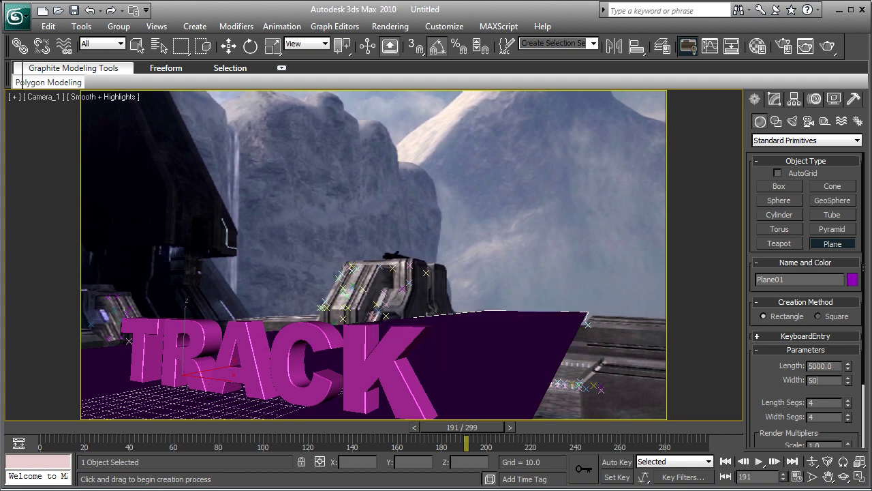
{"action": "key", "text": "Return"}
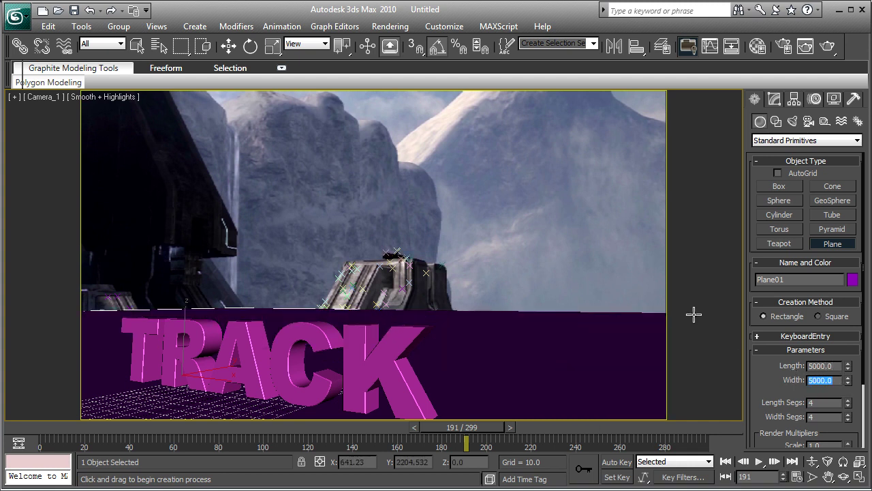
{"action": "left_click_drag", "start_coordinate": [447, 432], "coordinate": [48, 427]}
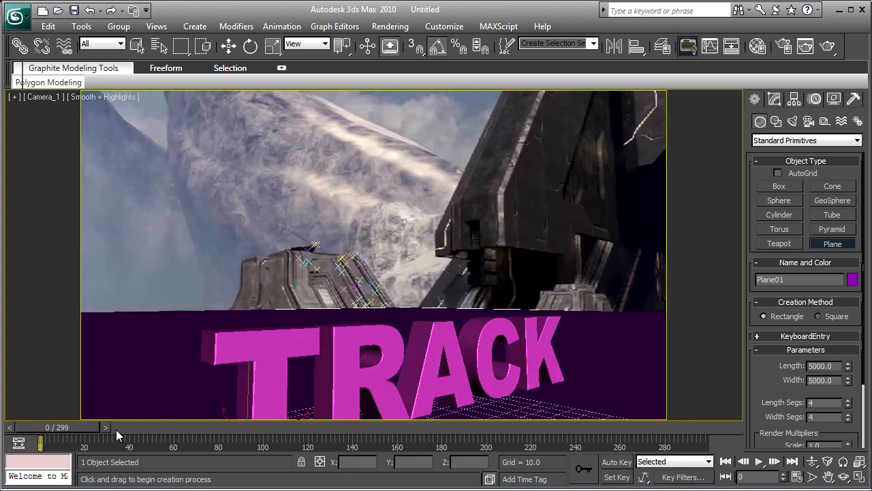
{"action": "left_click_drag", "start_coordinate": [86, 430], "coordinate": [405, 428]}
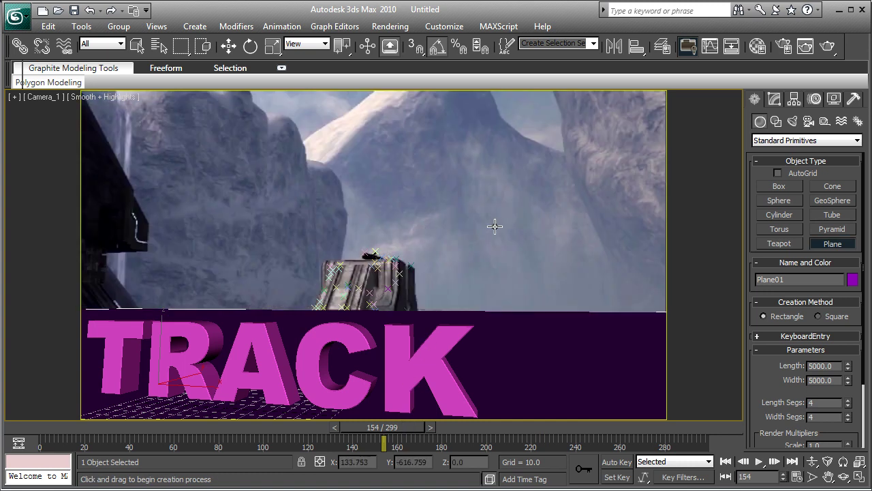
Step: Assign a Matte/Shadow material from the first sample slot to the ground plane
{"action": "left_click", "coordinate": [757, 46]}
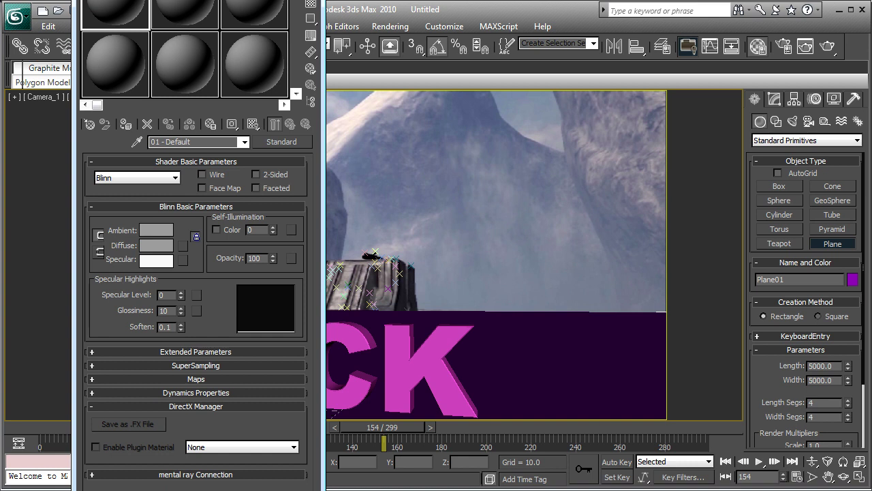
{"action": "left_click", "coordinate": [272, 145]}
{"action": "left_click", "coordinate": [306, 129]}
{"action": "double_click", "coordinate": [306, 130]}
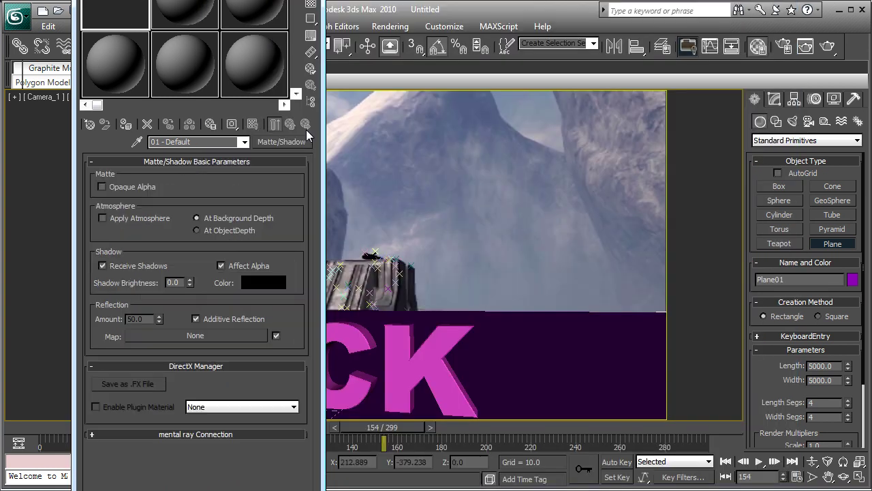
{"action": "left_click_drag", "start_coordinate": [107, 14], "coordinate": [561, 370]}
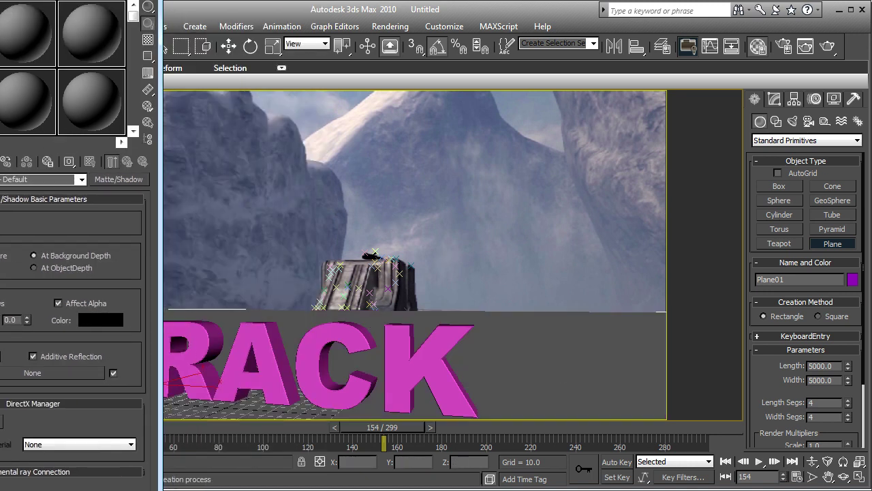
{"action": "key", "text": "m"}
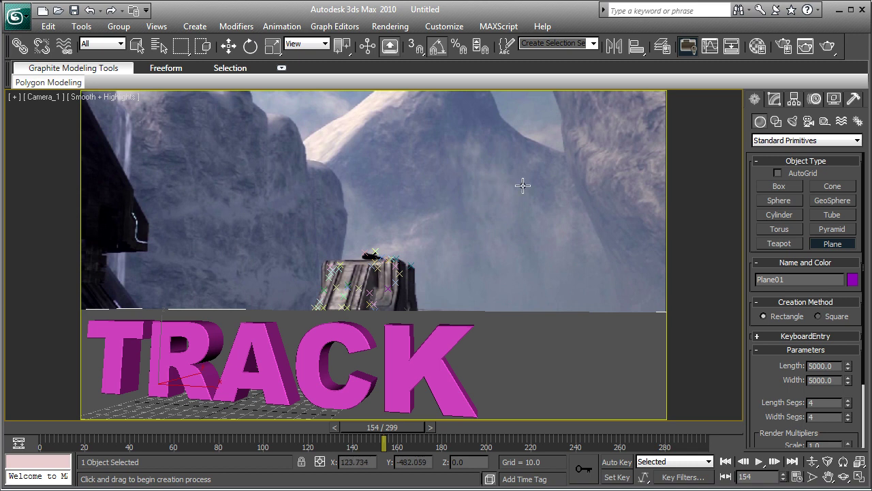
Step: Make the second sample slot a Matte/Shadow material and close the Material Editor
{"action": "left_click", "coordinate": [758, 46]}
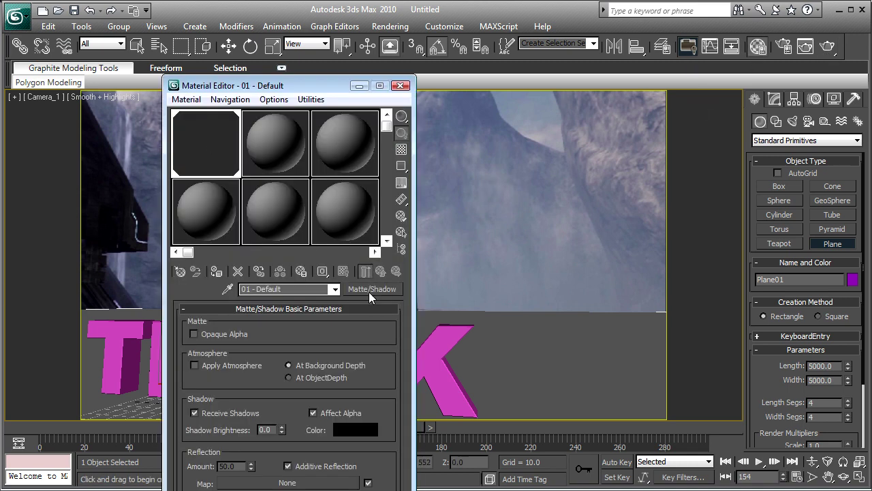
{"action": "left_click", "coordinate": [289, 156]}
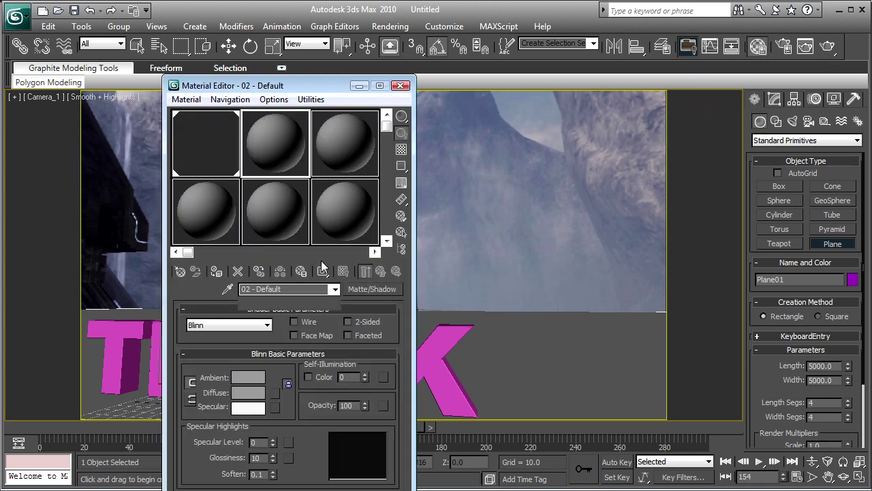
{"action": "left_click", "coordinate": [372, 288]}
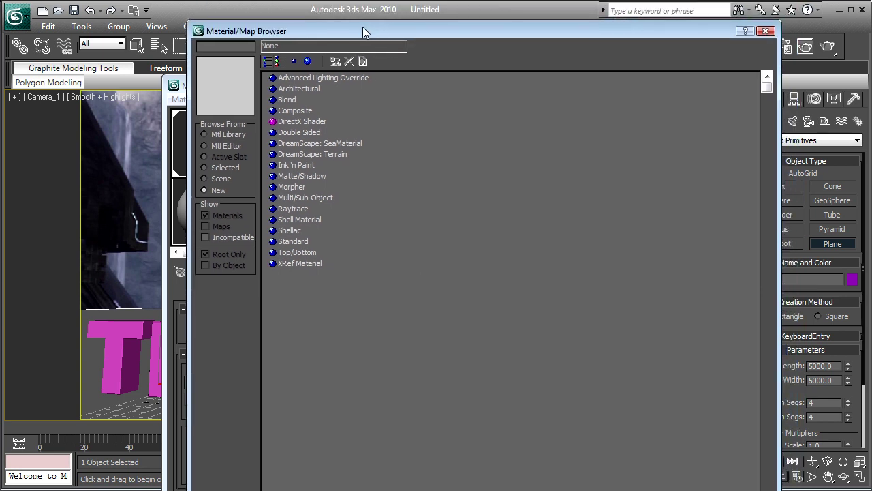
{"action": "double_click", "coordinate": [296, 176]}
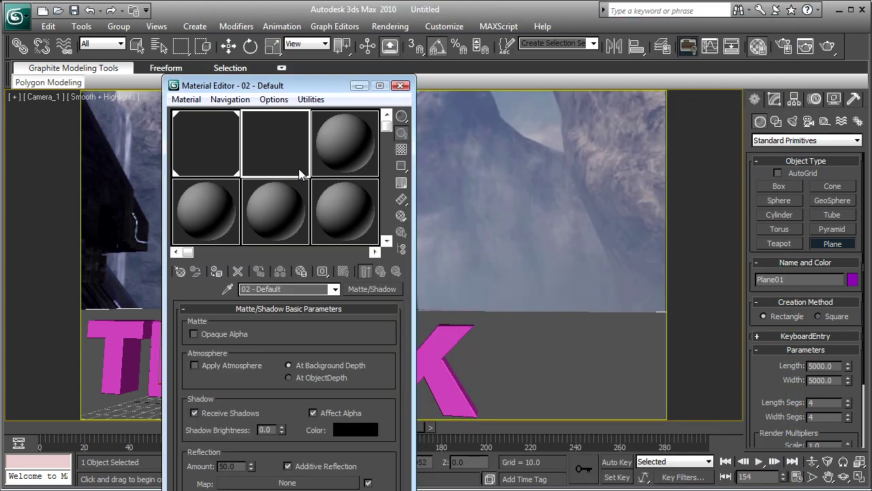
{"action": "left_click", "coordinate": [400, 85]}
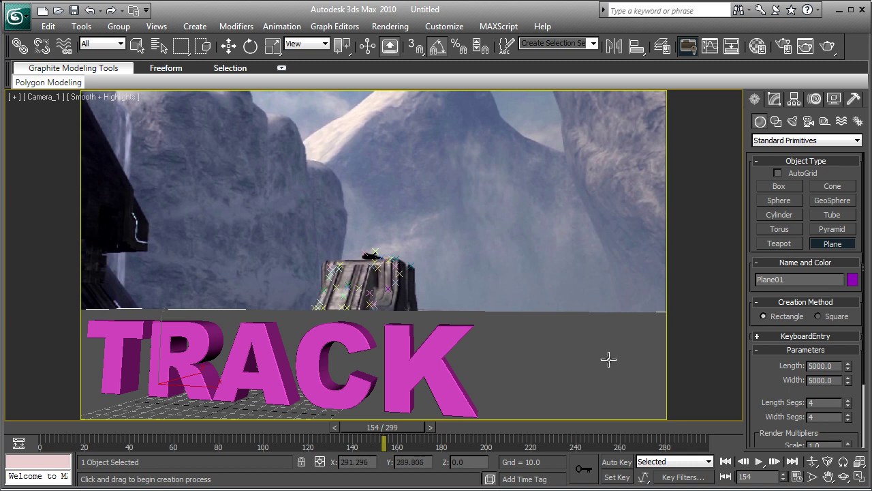
Step: Switch the Lights category from Photometric to Standard light types
{"action": "left_click", "coordinate": [794, 121]}
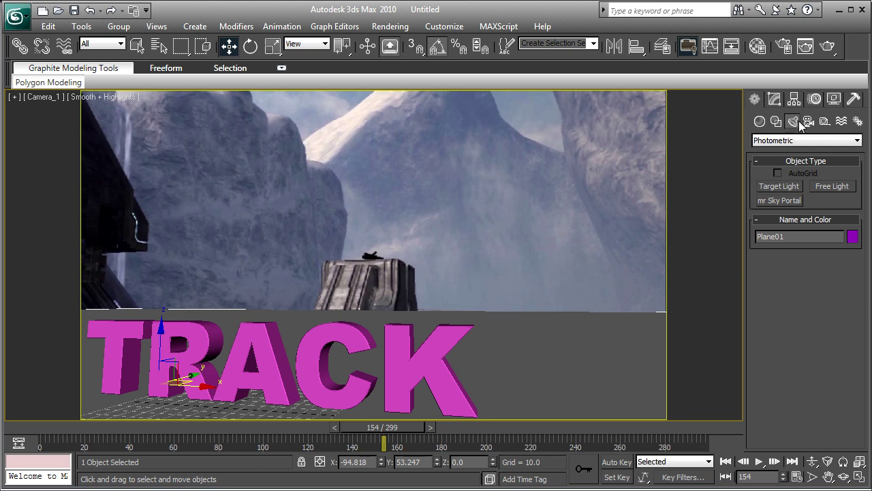
{"action": "left_click", "coordinate": [801, 141]}
{"action": "left_click", "coordinate": [777, 163]}
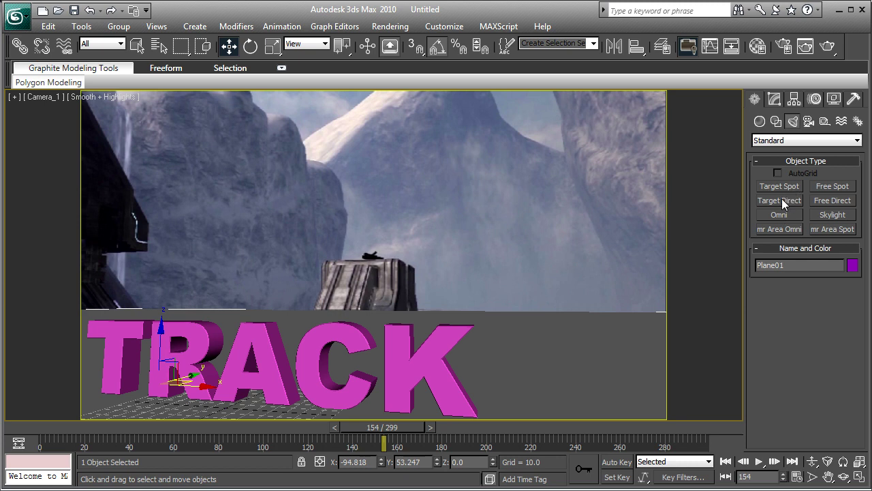
Step: Restore the four-view layout, maximize the camera view again and select the ground plane
{"action": "left_click", "coordinate": [21, 97]}
{"action": "left_click", "coordinate": [24, 111]}
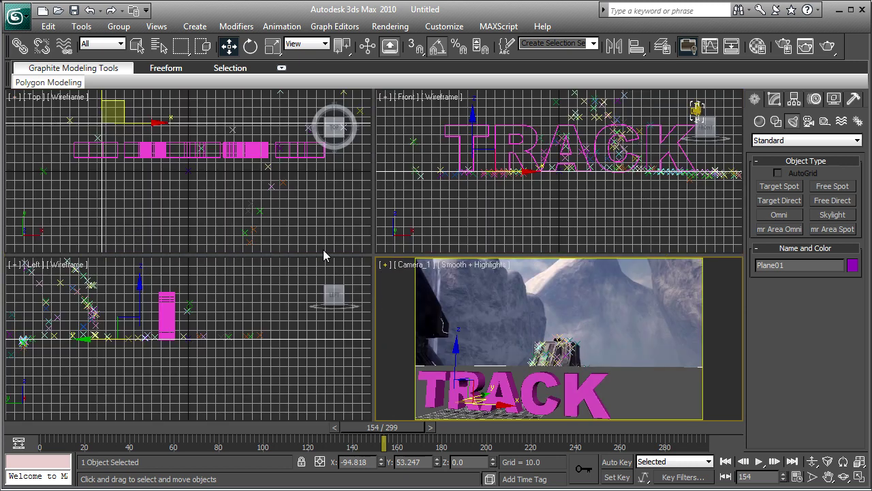
{"action": "left_click", "coordinate": [603, 199]}
{"action": "scroll", "coordinate": [602, 199], "scroll_direction": "down", "scroll_amount": 2}
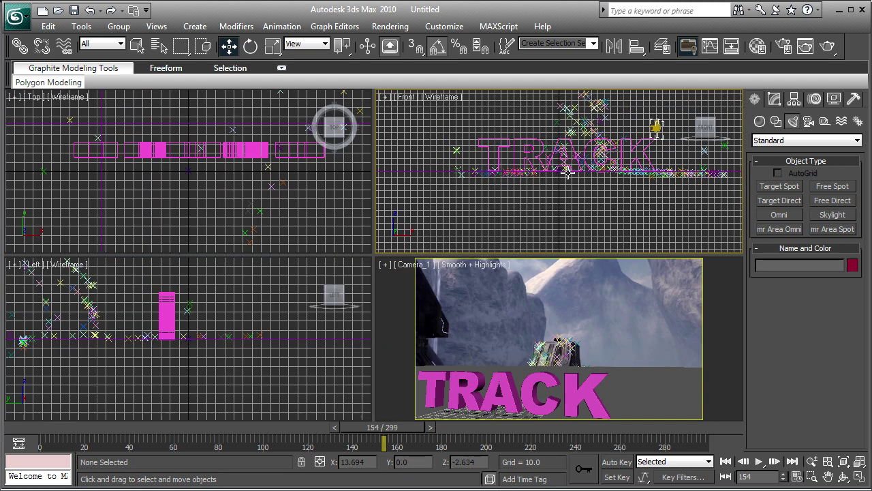
{"action": "left_click", "coordinate": [384, 266]}
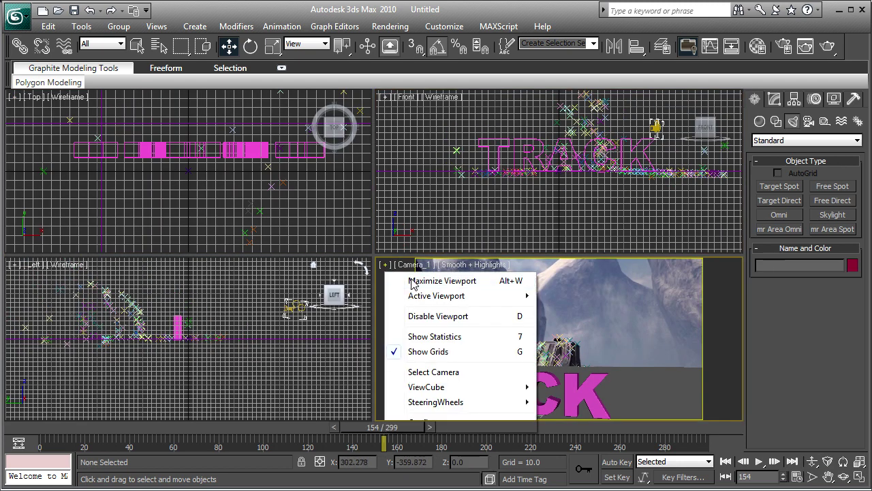
{"action": "left_click", "coordinate": [441, 281]}
{"action": "left_click", "coordinate": [517, 359]}
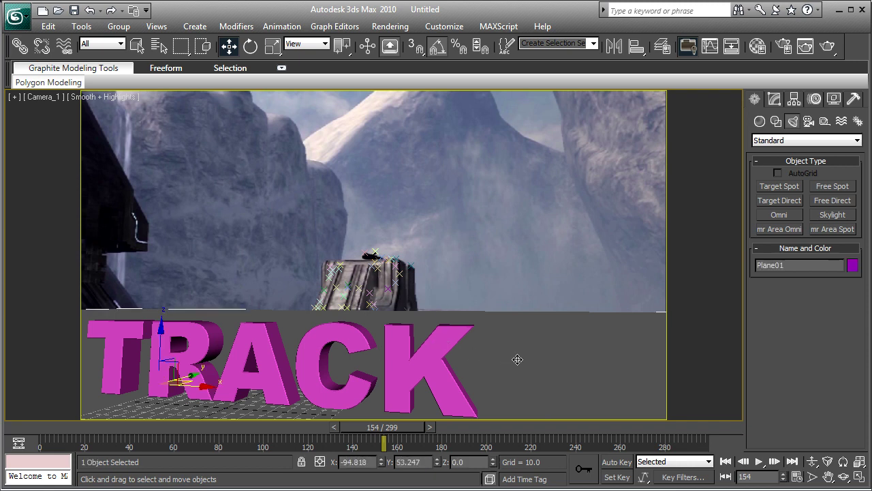
Step: Hide Plane01 and the TRACK text with Hide Selection from the quad menu
{"action": "right_click", "coordinate": [517, 360]}
{"action": "left_click", "coordinate": [548, 317]}
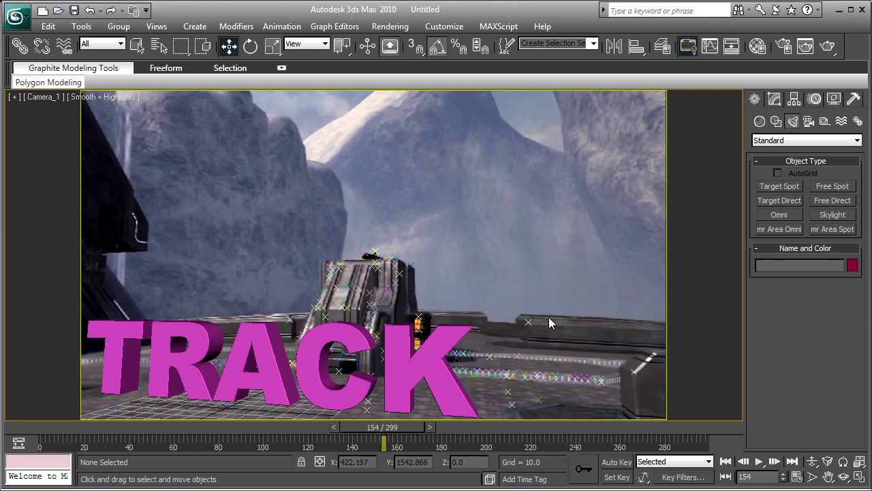
{"action": "right_click", "coordinate": [436, 353]}
{"action": "left_click", "coordinate": [490, 317]}
{"action": "right_click", "coordinate": [436, 357]}
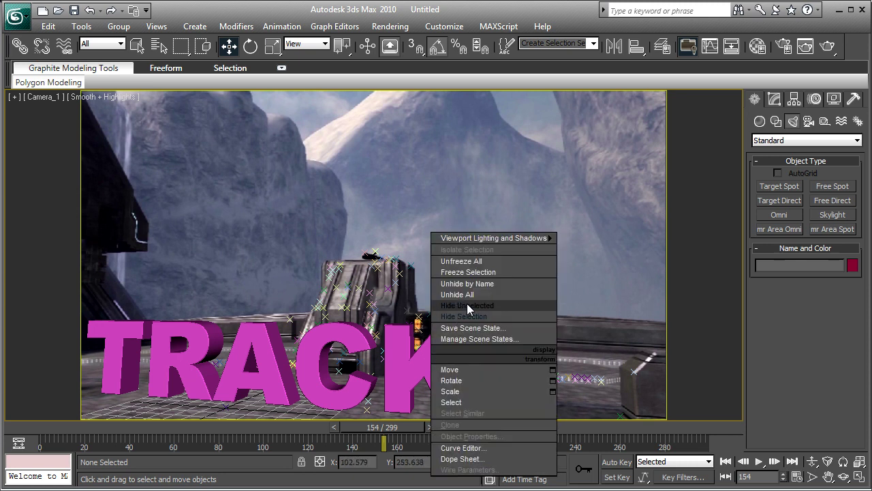
{"action": "left_click", "coordinate": [425, 357]}
{"action": "right_click", "coordinate": [408, 363]}
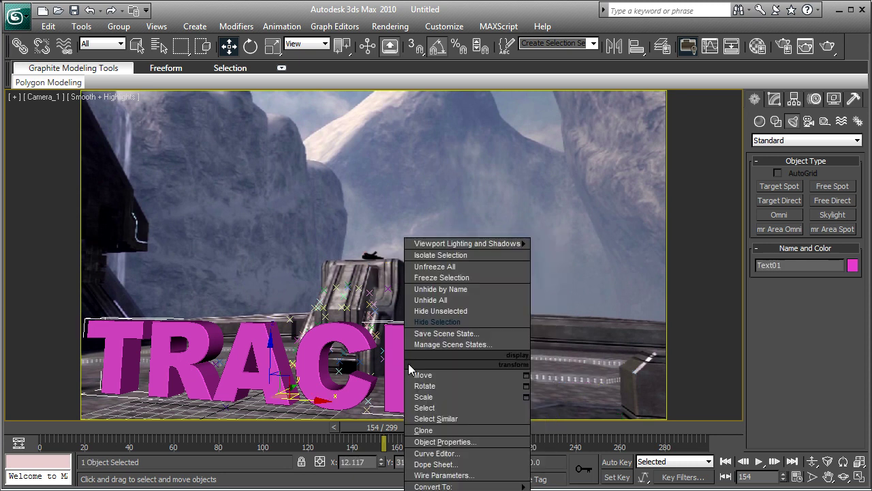
{"action": "left_click", "coordinate": [436, 321]}
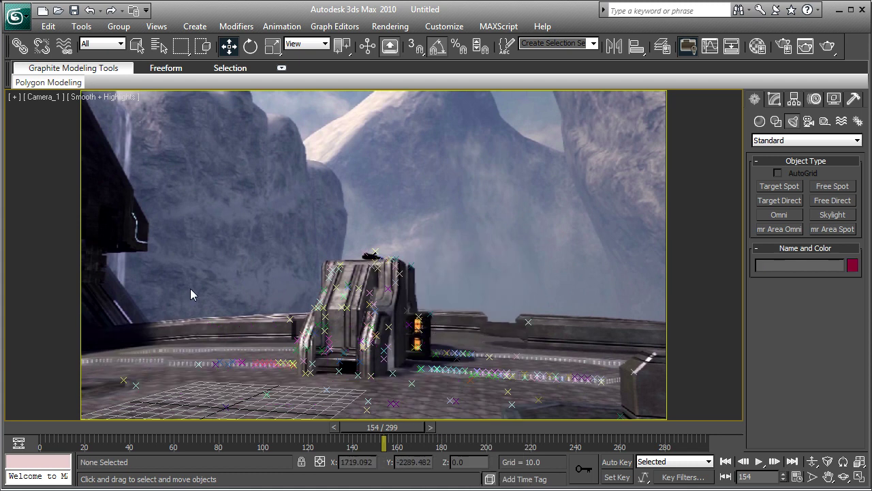
Step: Select the 176 tracker helpers and scrub to frames 299, 135 and 214 to check tracking
{"action": "left_click_drag", "start_coordinate": [193, 264], "coordinate": [460, 375]}
{"action": "left_click_drag", "start_coordinate": [575, 413], "coordinate": [574, 413]}
{"action": "right_click", "coordinate": [371, 319]}
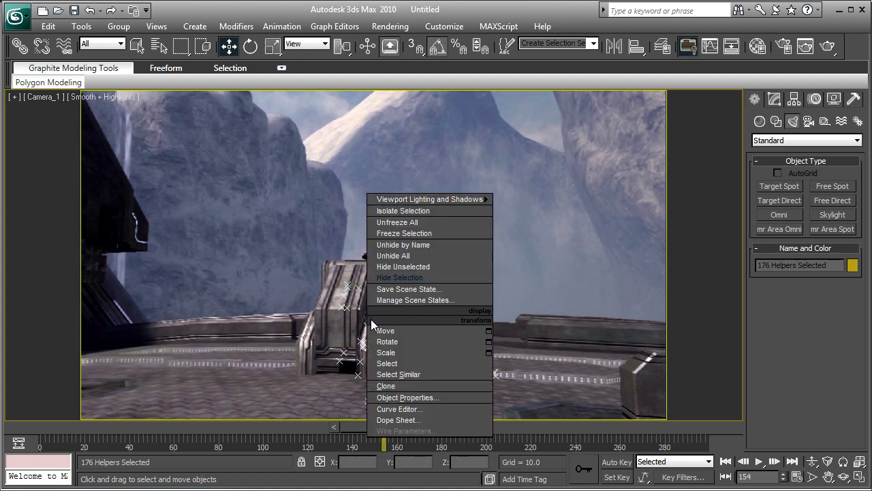
{"action": "left_click", "coordinate": [259, 285]}
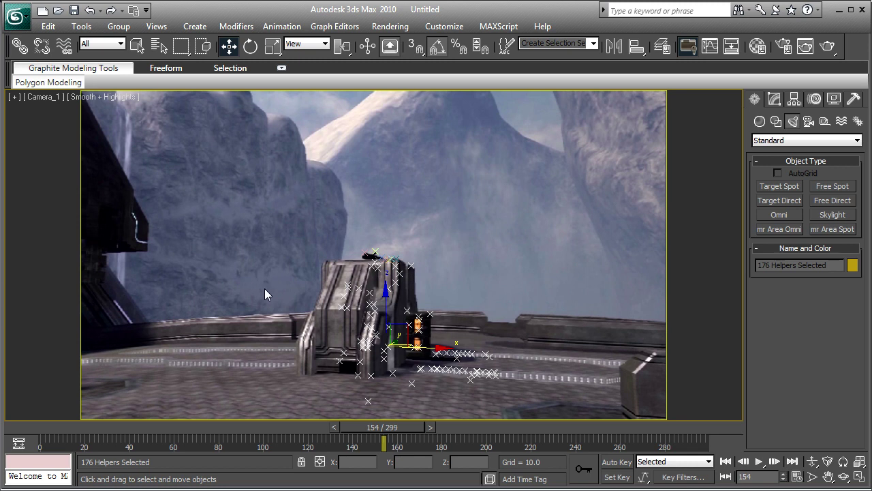
{"action": "left_click_drag", "start_coordinate": [351, 423], "coordinate": [436, 427]}
{"action": "left_click", "coordinate": [445, 387]}
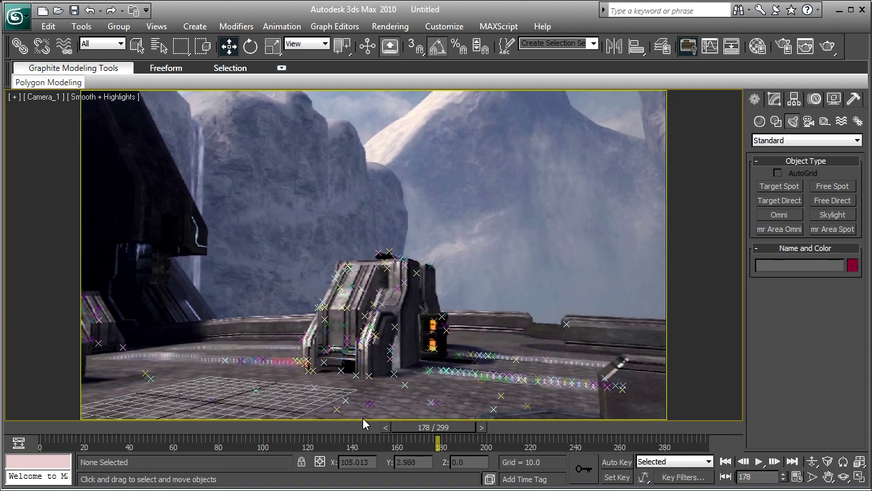
{"action": "left_click_drag", "start_coordinate": [436, 427], "coordinate": [709, 426]}
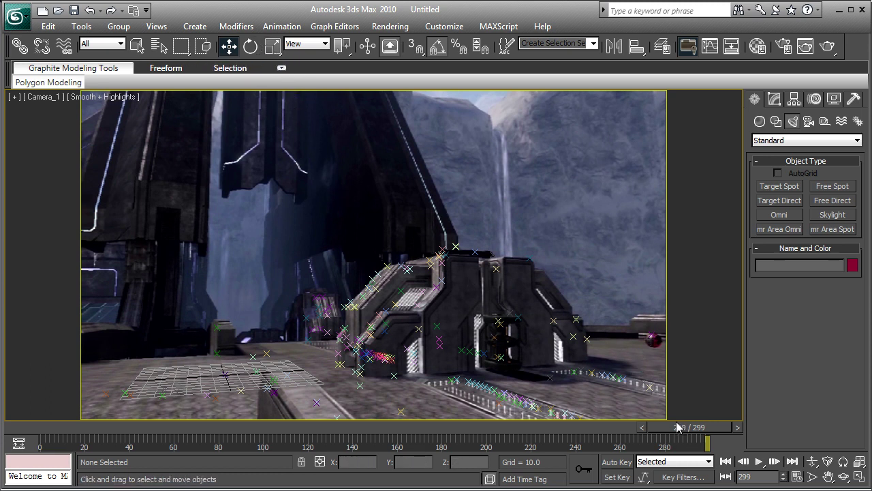
{"action": "left_click_drag", "start_coordinate": [678, 428], "coordinate": [341, 426]}
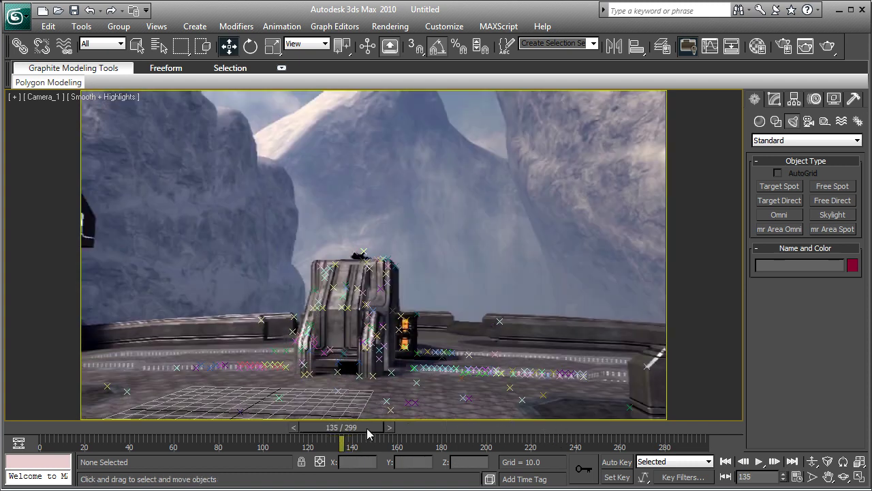
{"action": "left_click_drag", "start_coordinate": [366, 428], "coordinate": [296, 428]}
{"action": "right_click", "coordinate": [455, 229]}
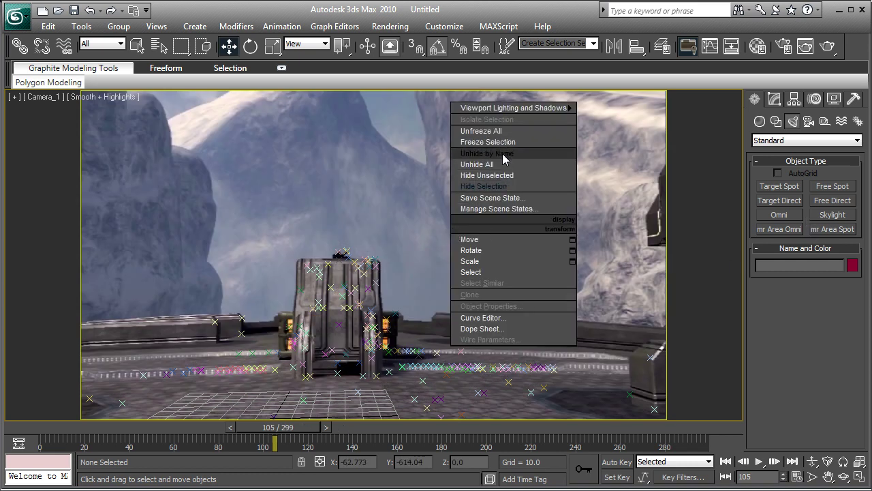
Step: Unhide all objects and select the ground plane, checking frames 181 and 133
{"action": "left_click", "coordinate": [491, 164]}
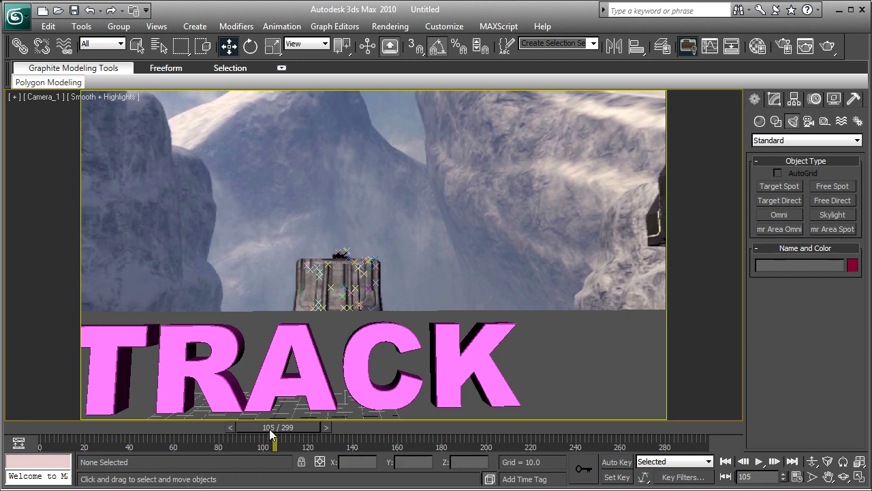
{"action": "left_click_drag", "start_coordinate": [271, 435], "coordinate": [443, 434]}
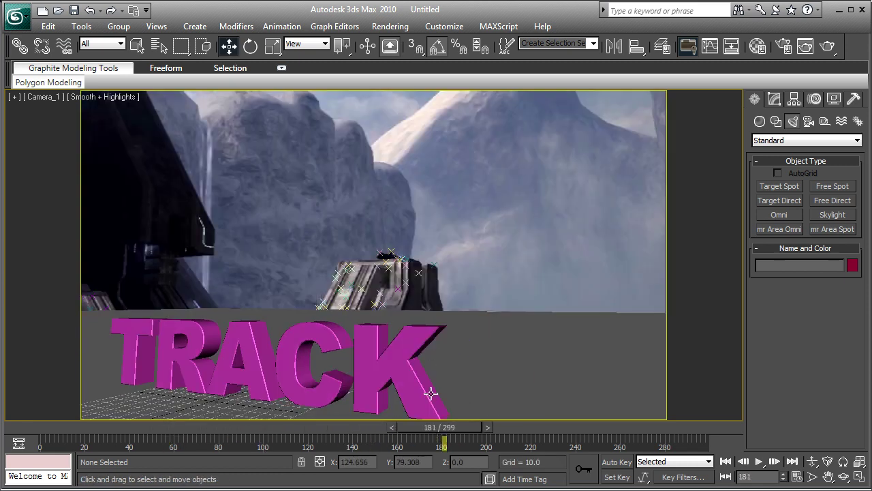
{"action": "left_click", "coordinate": [478, 364]}
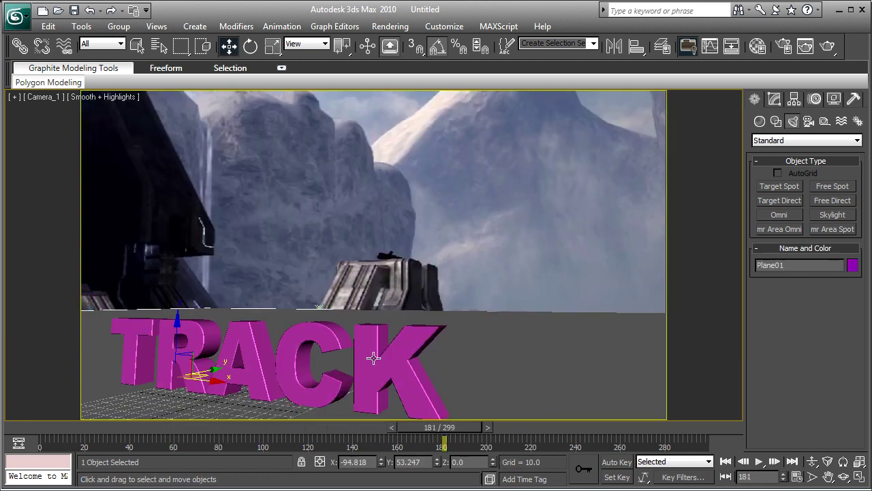
{"action": "left_click_drag", "start_coordinate": [424, 432], "coordinate": [323, 435]}
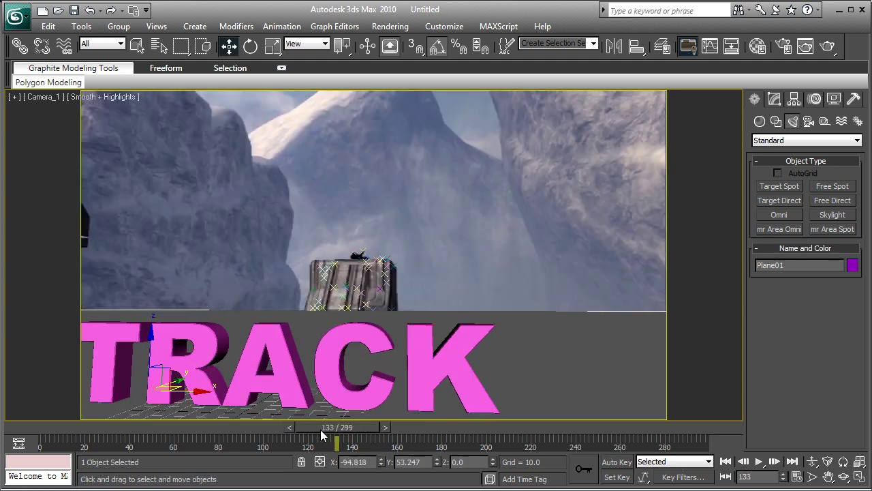
Step: Restore the four-view layout, change the Camera_1 view to Perspective, and select Plane01
{"action": "left_click", "coordinate": [14, 97]}
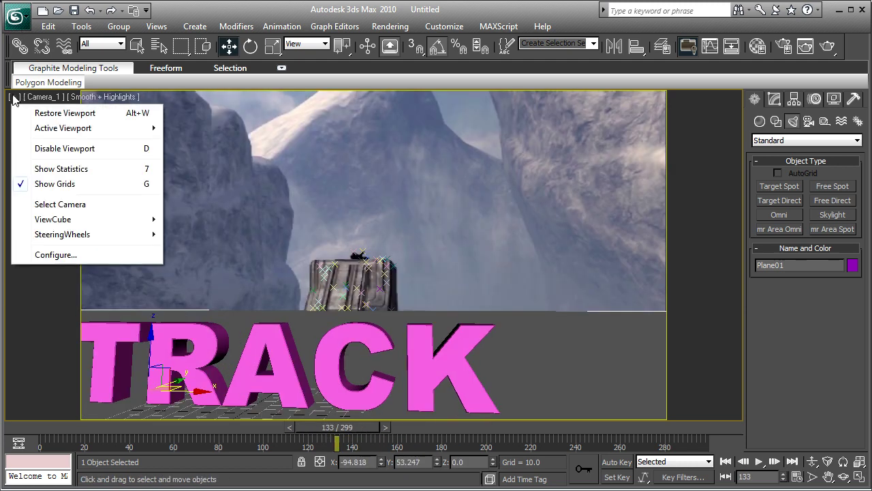
{"action": "left_click", "coordinate": [45, 113]}
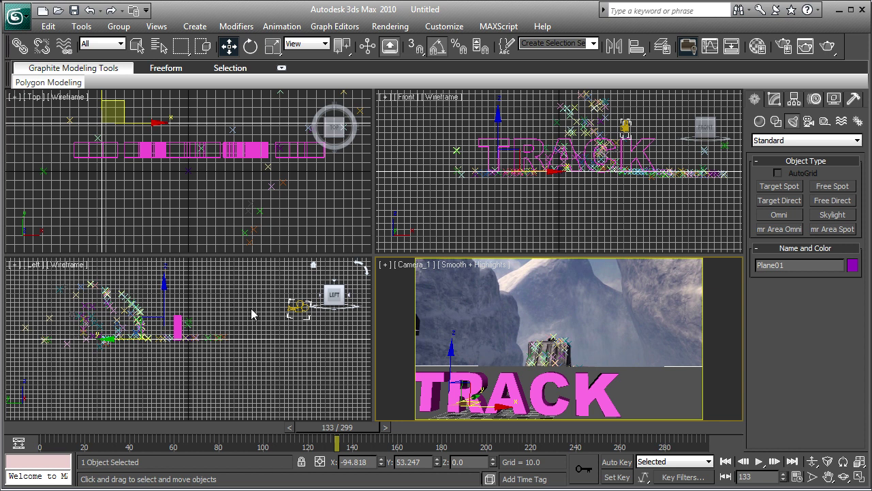
{"action": "left_click", "coordinate": [514, 328]}
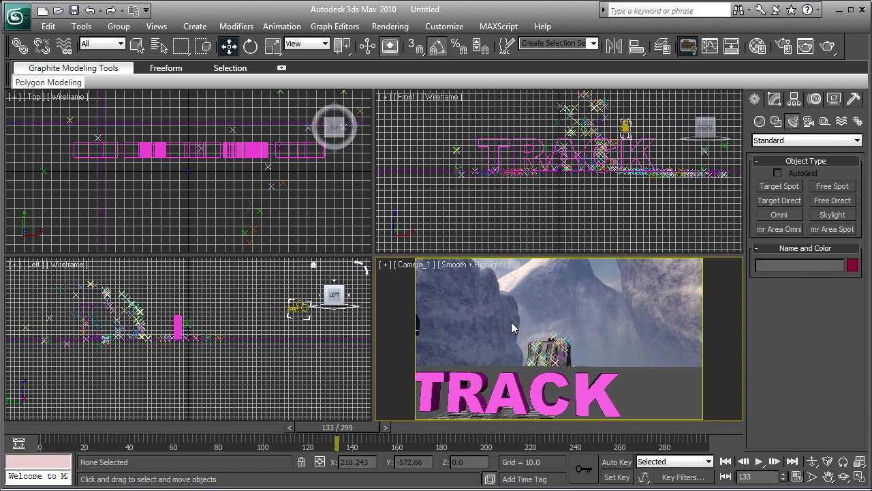
{"action": "left_click", "coordinate": [414, 265]}
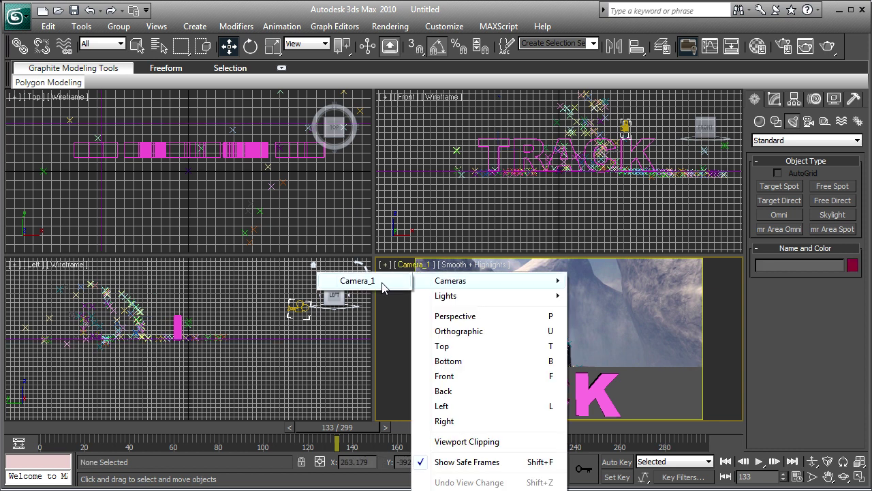
{"action": "left_click", "coordinate": [443, 315]}
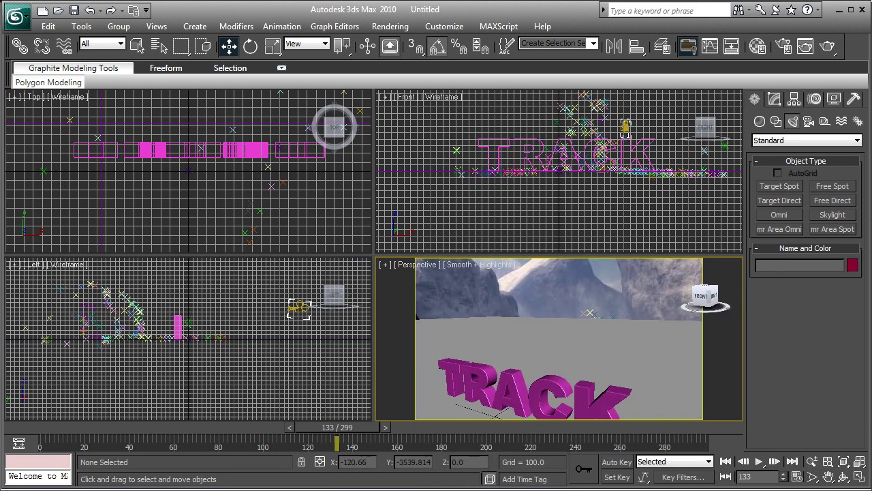
{"action": "scroll", "coordinate": [650, 353], "scroll_direction": "up", "scroll_amount": 4}
{"action": "left_click", "coordinate": [657, 376]}
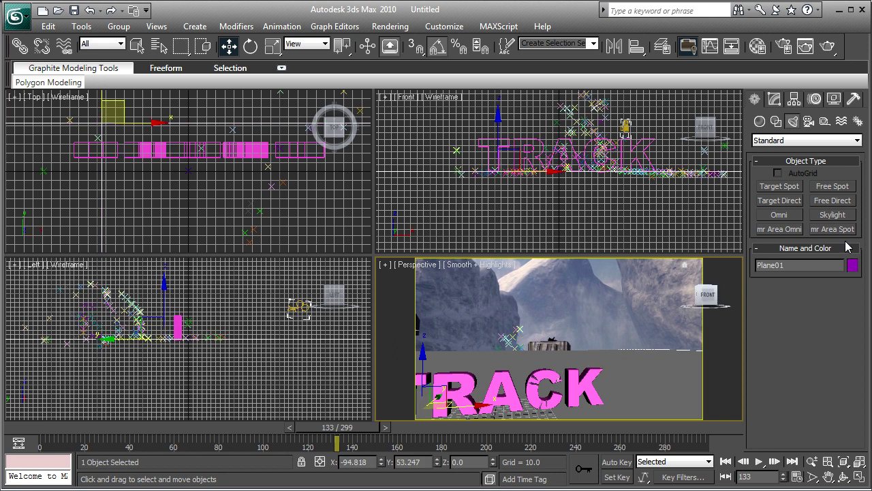
Step: Set Plane01's Length and Width to 5, then deselect it
{"action": "left_click", "coordinate": [760, 121]}
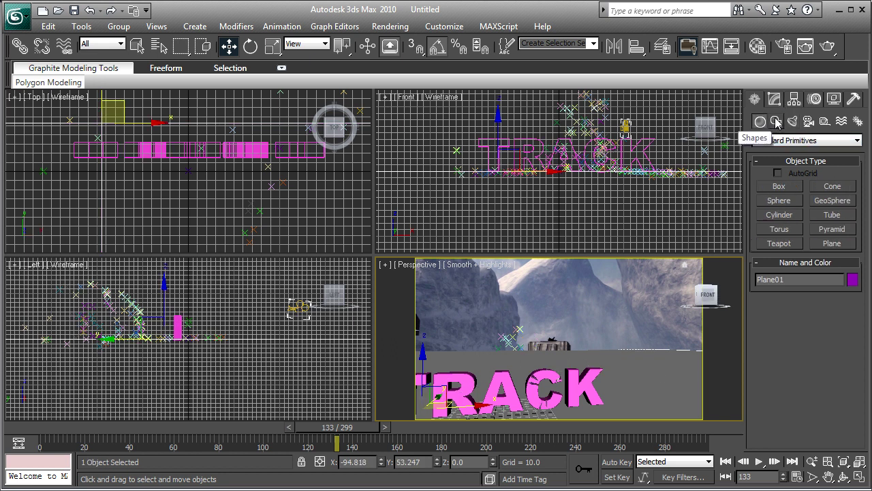
{"action": "left_click", "coordinate": [774, 99]}
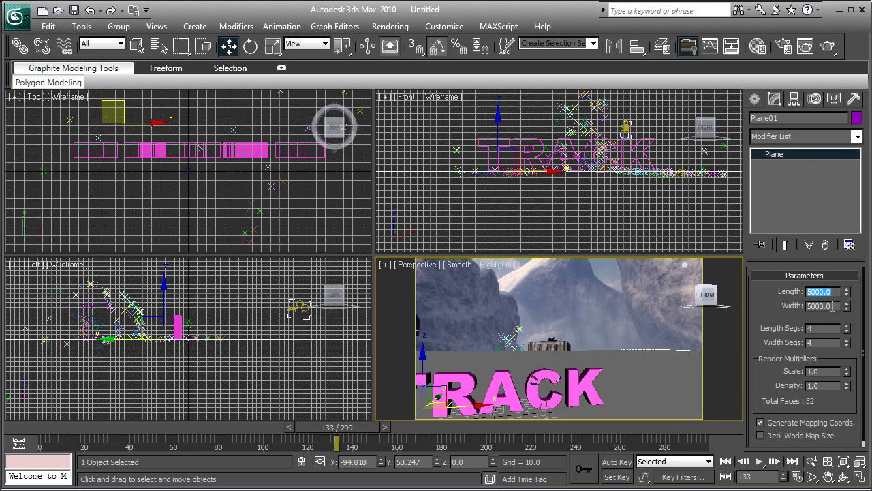
{"action": "type", "text": "5"}
{"action": "key", "text": "Tab"}
{"action": "type", "text": "5"}
{"action": "key", "text": "Return"}
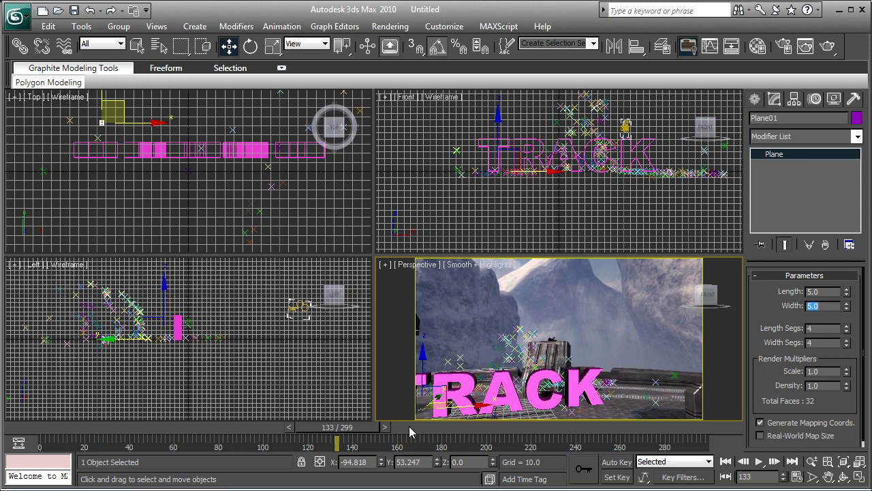
{"action": "left_click_drag", "start_coordinate": [357, 428], "coordinate": [405, 428]}
{"action": "left_click", "coordinate": [365, 421]}
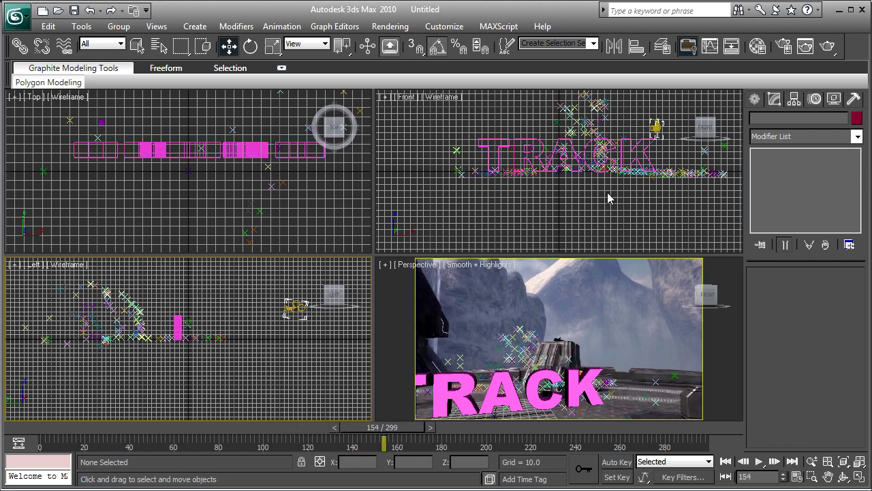
Step: Zoom out the Front view and drag a Target Direct light into it
{"action": "left_click", "coordinate": [569, 209]}
{"action": "scroll", "coordinate": [569, 204], "scroll_direction": "down", "scroll_amount": 4}
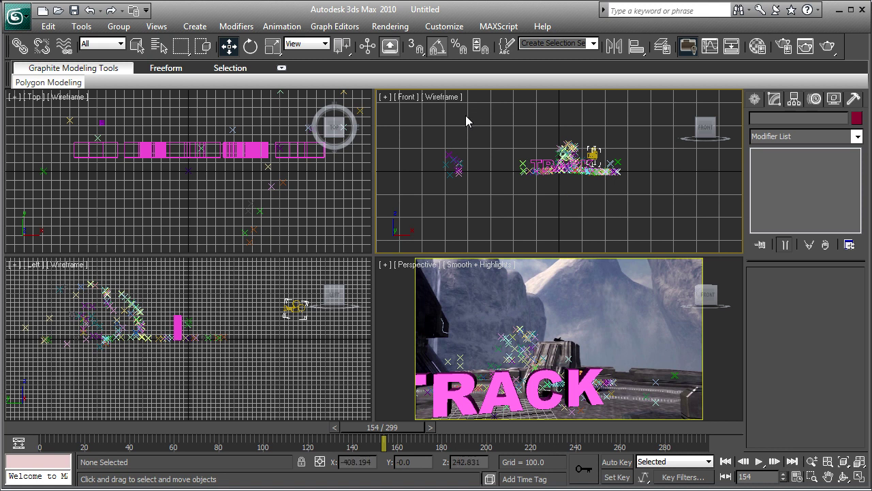
{"action": "left_click", "coordinate": [755, 101]}
{"action": "left_click", "coordinate": [793, 120]}
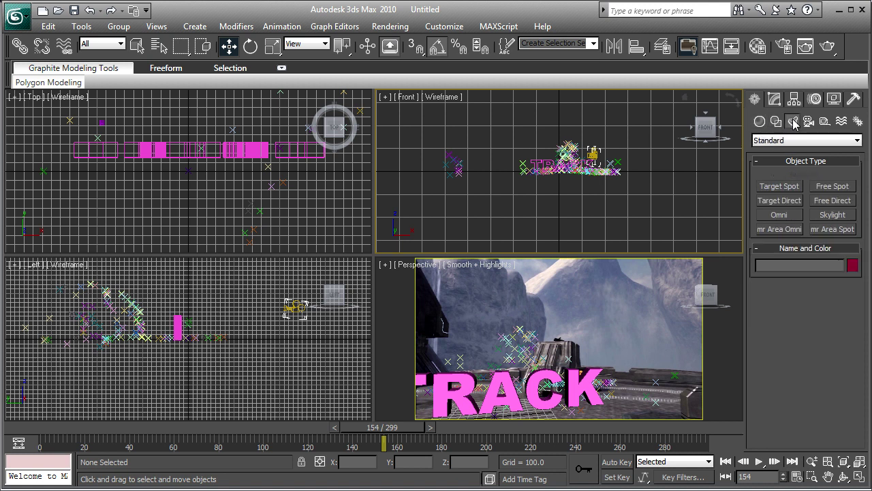
{"action": "left_click", "coordinate": [781, 201]}
{"action": "left_click_drag", "start_coordinate": [538, 167], "coordinate": [477, 117]}
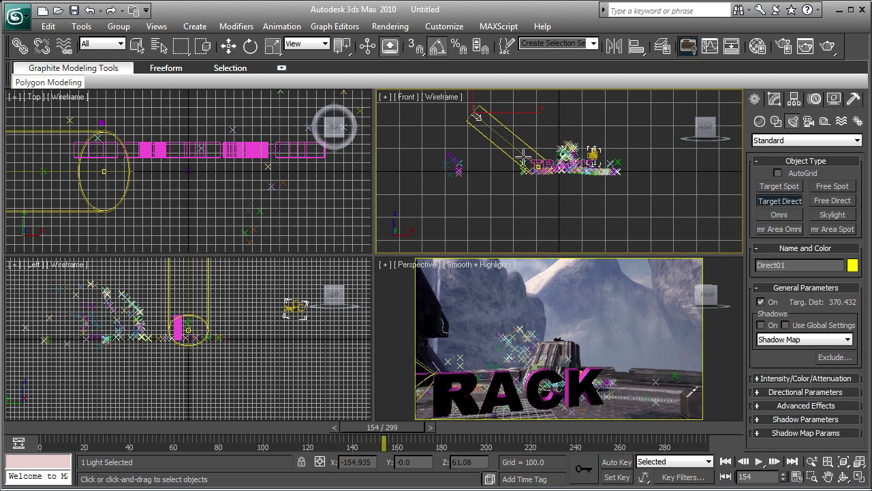
Step: Replace the Target Direct light with a Target Spot aimed at the text, checking frame 73
{"action": "key", "text": "Delete"}
{"action": "left_click", "coordinate": [779, 186]}
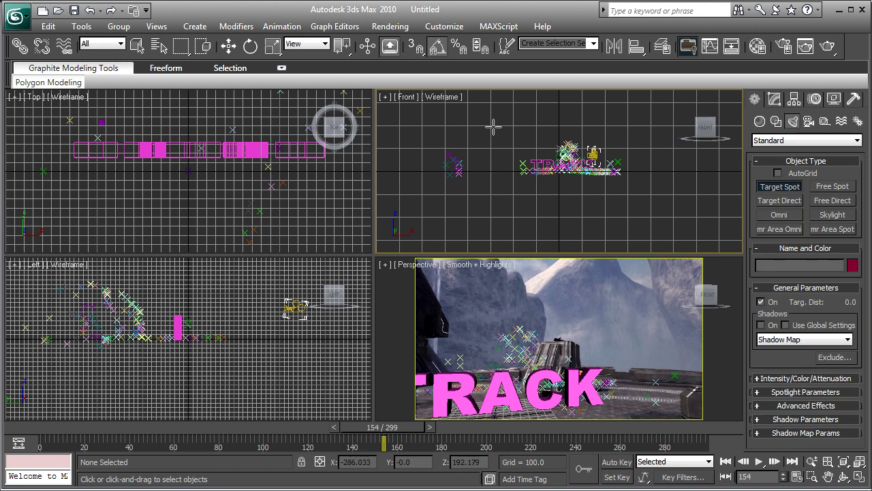
{"action": "left_click_drag", "start_coordinate": [471, 126], "coordinate": [550, 174]}
{"action": "left_click_drag", "start_coordinate": [411, 430], "coordinate": [310, 434]}
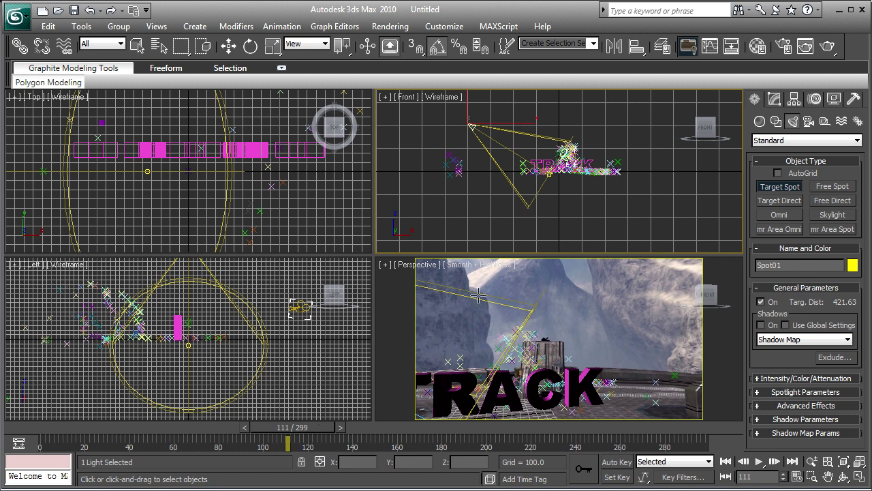
Step: Switch the Perspective viewport to look through Camera_1 at a late frame
{"action": "right_click", "coordinate": [426, 270]}
{"action": "left_click", "coordinate": [425, 270]}
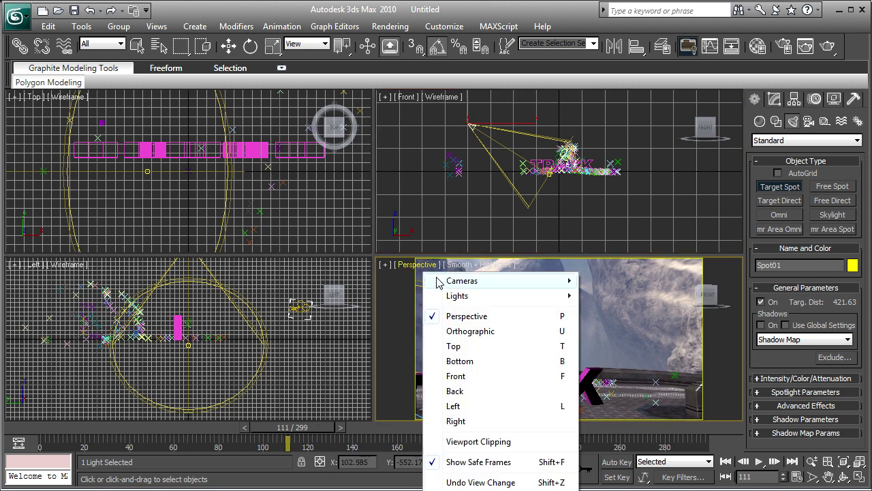
{"action": "mouse_move", "coordinate": [454, 282]}
{"action": "left_click", "coordinate": [354, 284]}
{"action": "left_click_drag", "start_coordinate": [293, 428], "coordinate": [623, 438]}
Step: Move Spot01 higher and further left, to the top of the scene
{"action": "left_click", "coordinate": [230, 46]}
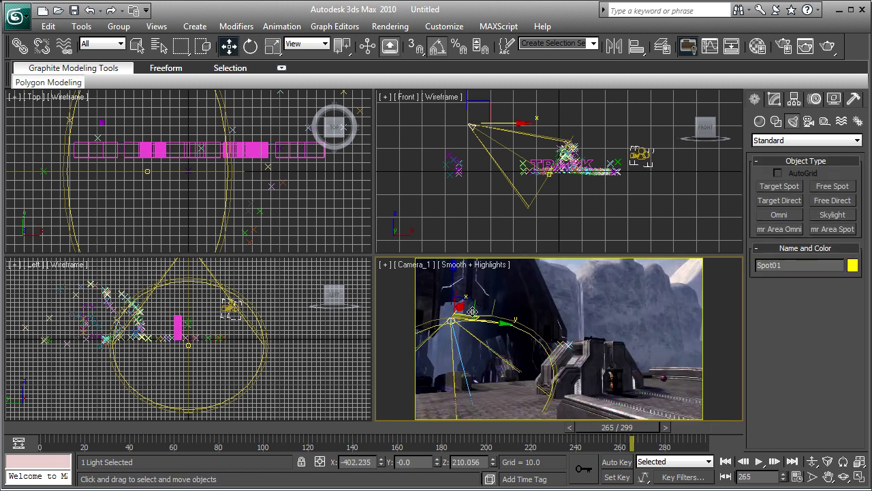
{"action": "left_click_drag", "start_coordinate": [450, 323], "coordinate": [468, 166]}
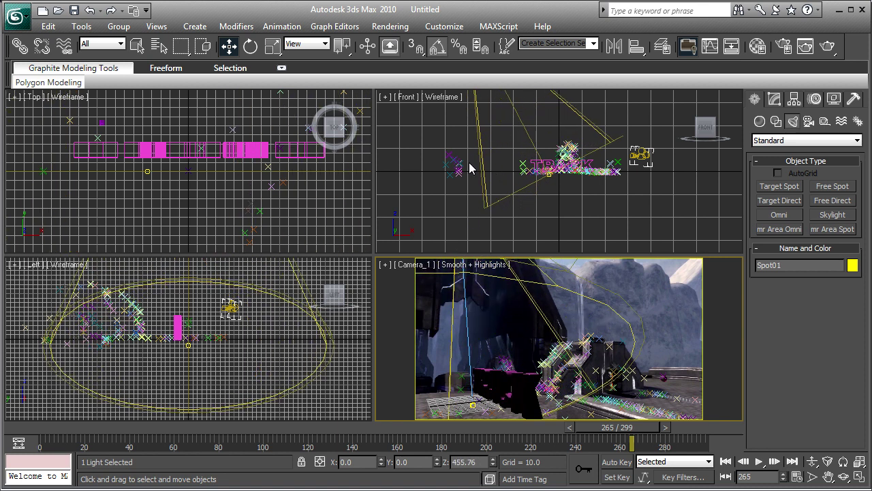
{"action": "left_click", "coordinate": [504, 169]}
{"action": "scroll", "coordinate": [525, 117], "scroll_direction": "down", "scroll_amount": 1}
{"action": "left_click_drag", "start_coordinate": [528, 125], "coordinate": [482, 125]}
{"action": "left_click_drag", "start_coordinate": [479, 94], "coordinate": [481, 91]}
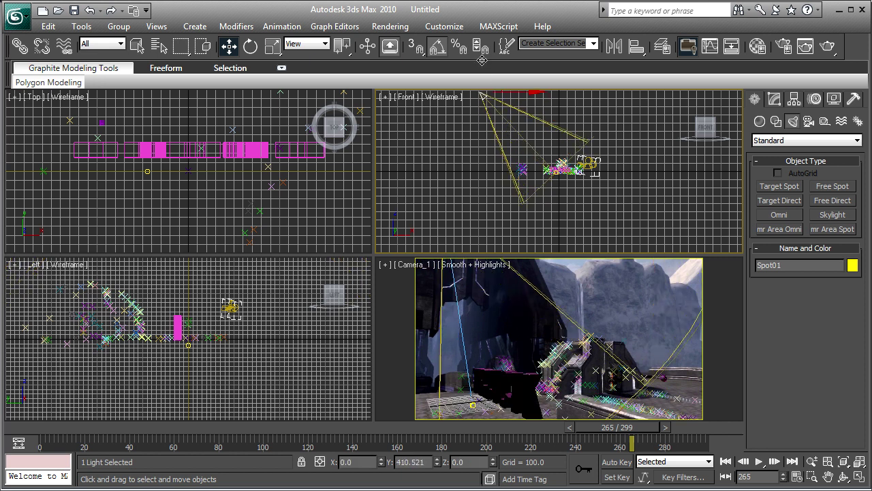
Step: Move Spot01.Target near the text, to about X -44.7, Y 92.8, Z -13.4
{"action": "left_click", "coordinate": [481, 386]}
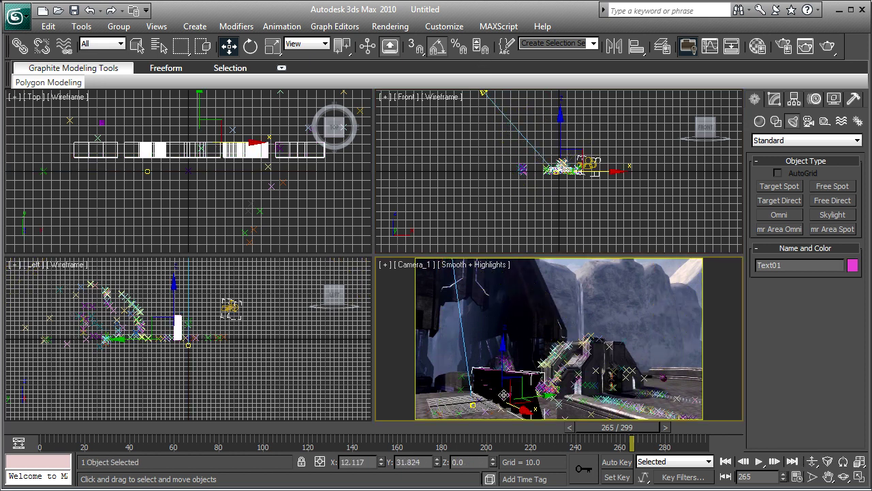
{"action": "left_click_drag", "start_coordinate": [644, 431], "coordinate": [724, 423]}
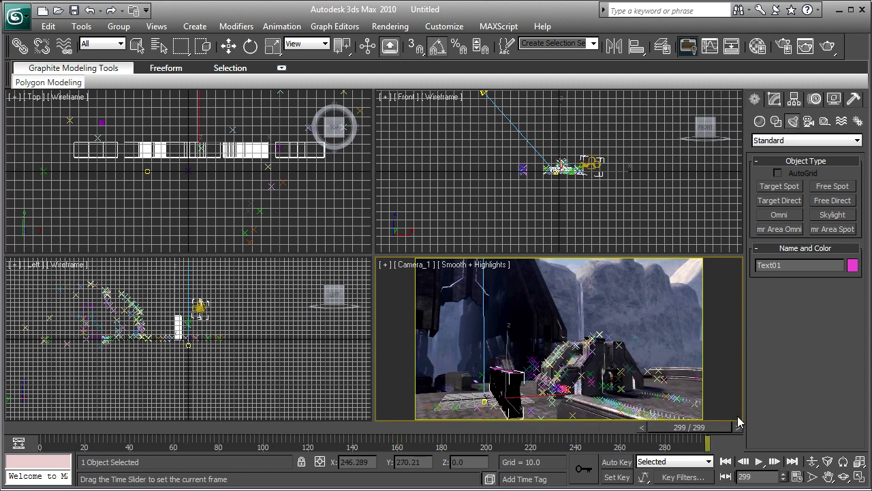
{"action": "key", "text": "w"}
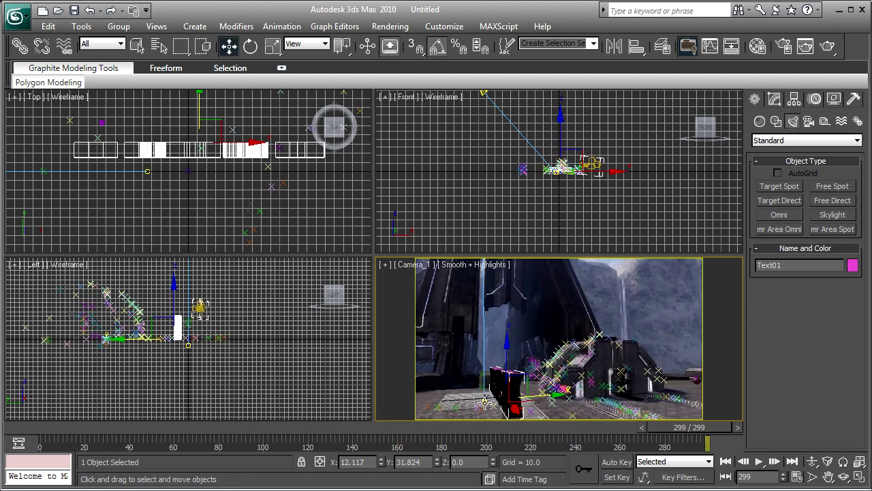
{"action": "left_click", "coordinate": [485, 402]}
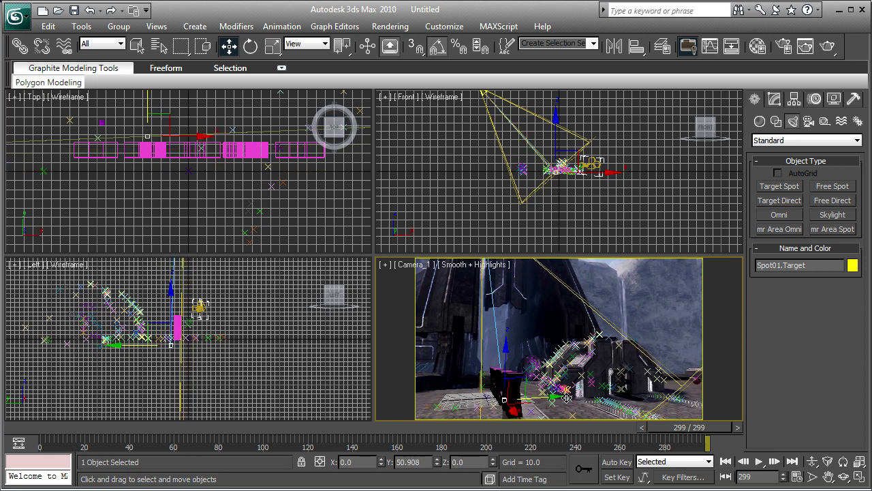
{"action": "left_click_drag", "start_coordinate": [567, 399], "coordinate": [604, 402]}
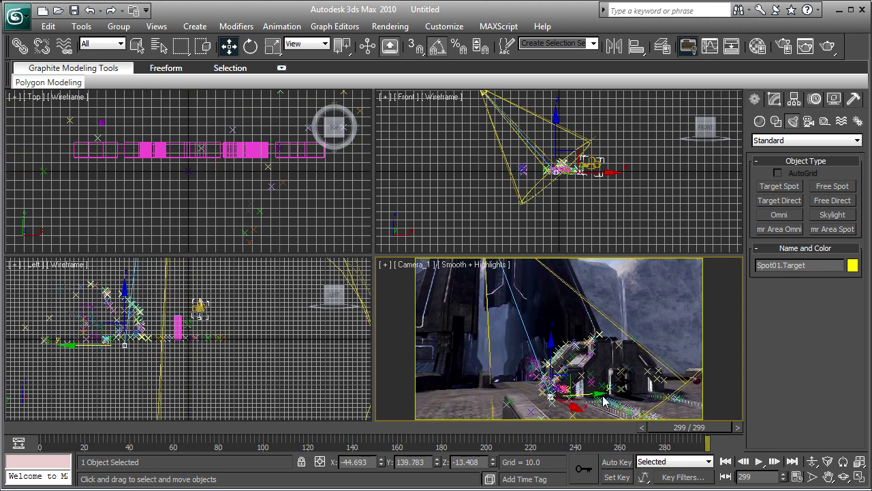
{"action": "left_click_drag", "start_coordinate": [671, 427], "coordinate": [566, 439]}
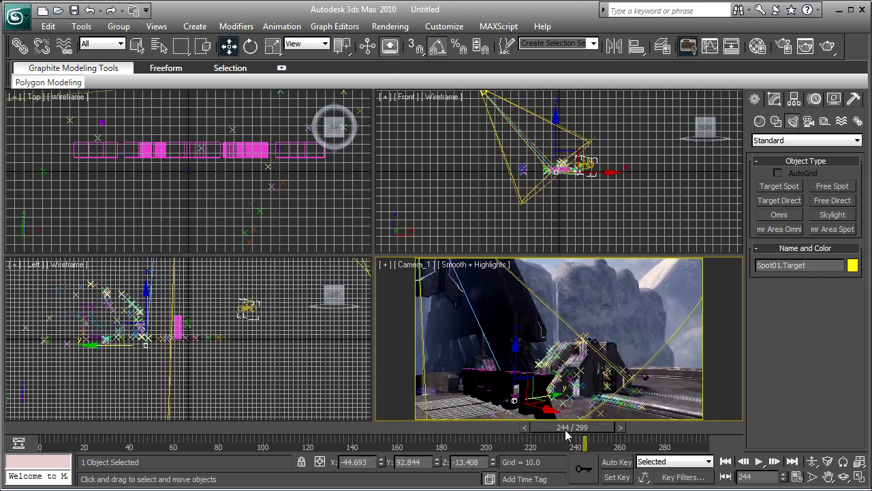
{"action": "left_click_drag", "start_coordinate": [569, 435], "coordinate": [355, 434]}
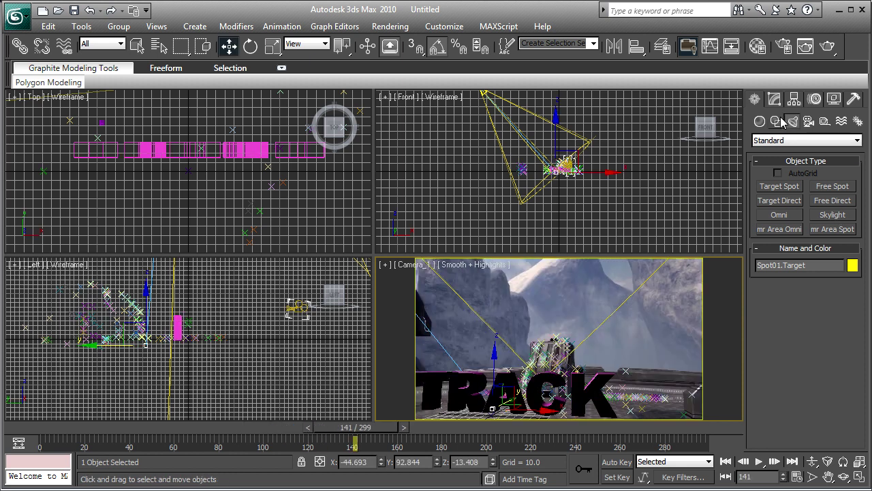
Step: In Spot01's Modify panel, tick Shadows On and choose Area Shadows as the type
{"action": "left_click", "coordinate": [760, 122]}
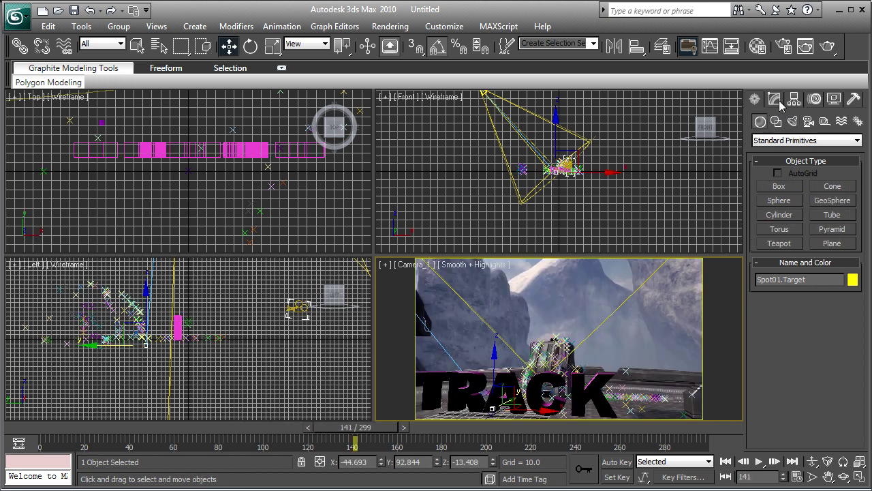
{"action": "left_click", "coordinate": [777, 101]}
{"action": "left_click", "coordinate": [794, 101]}
{"action": "left_click", "coordinate": [775, 98]}
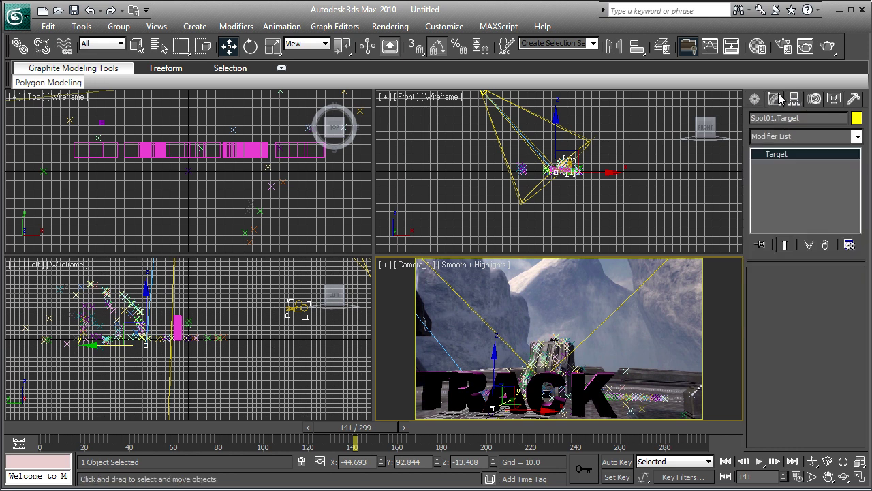
{"action": "left_click", "coordinate": [486, 96]}
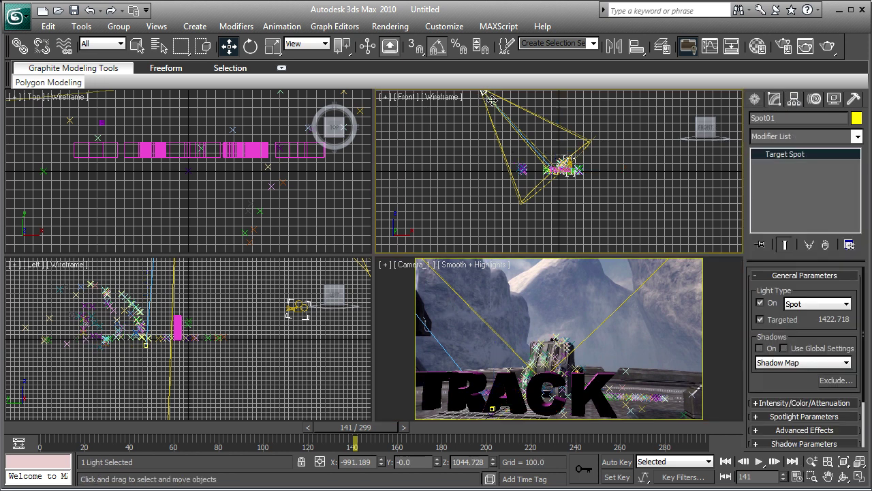
{"action": "left_click", "coordinate": [760, 349]}
{"action": "left_click", "coordinate": [773, 363]}
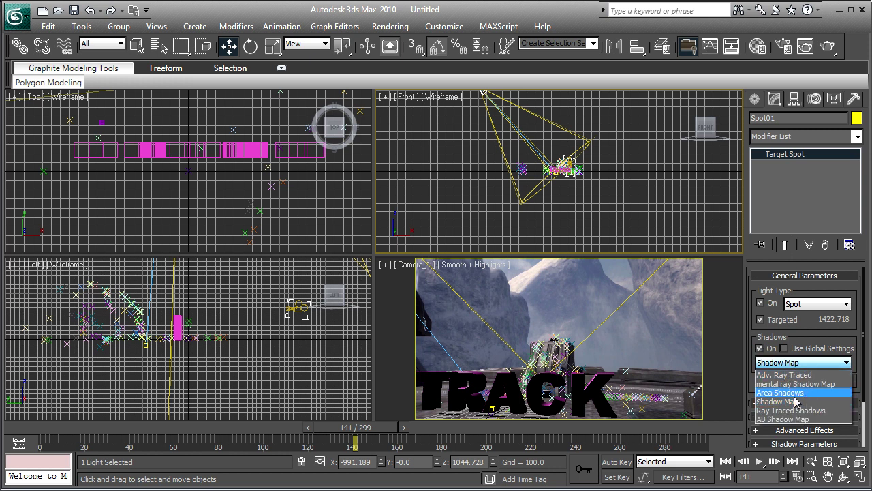
{"action": "left_click", "coordinate": [794, 394]}
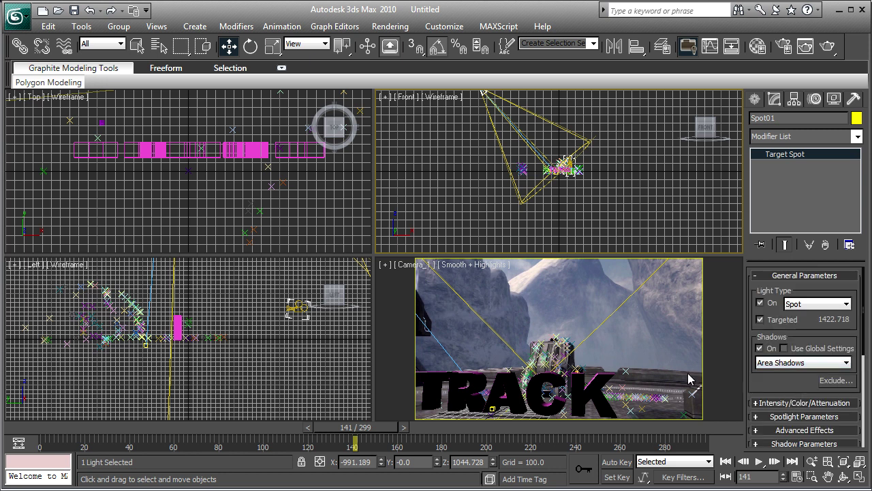
{"action": "left_click", "coordinate": [629, 344]}
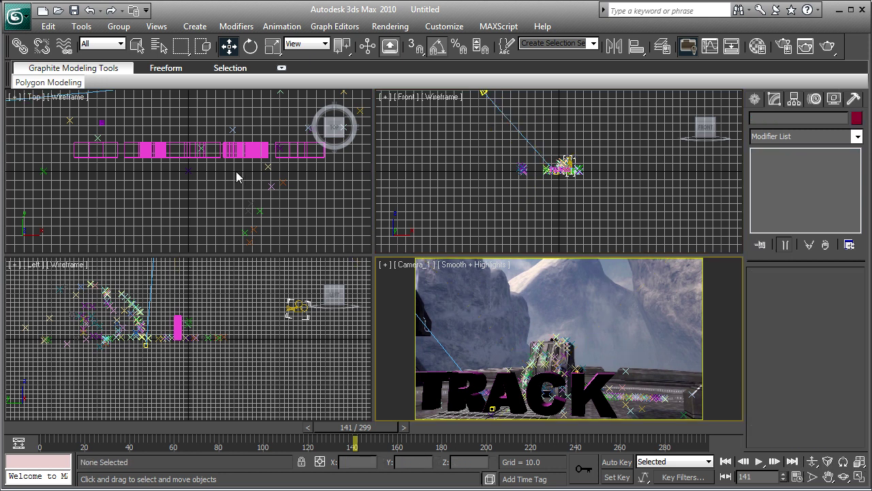
{"action": "left_click", "coordinate": [179, 365]}
{"action": "scroll", "coordinate": [179, 365], "scroll_direction": "up", "scroll_amount": 5}
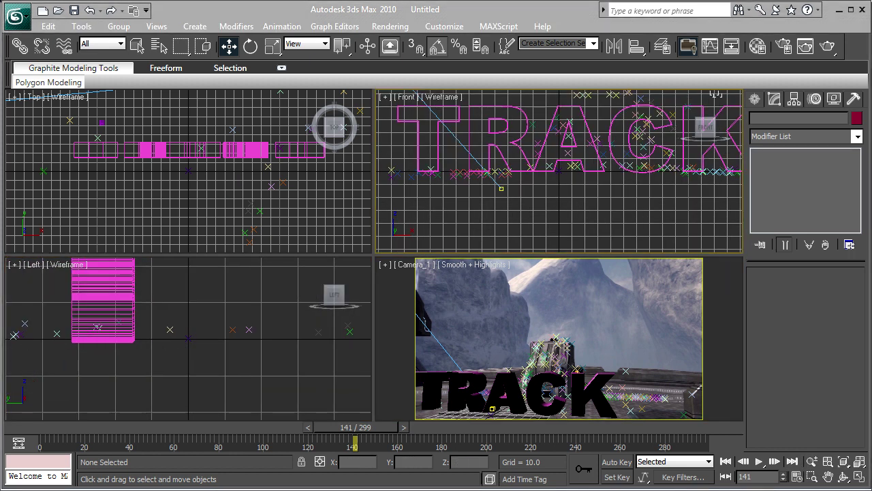
Step: Resize Plane01 to 1000 by 1000 and switch the camera view to Perspective
{"action": "left_click", "coordinate": [102, 122]}
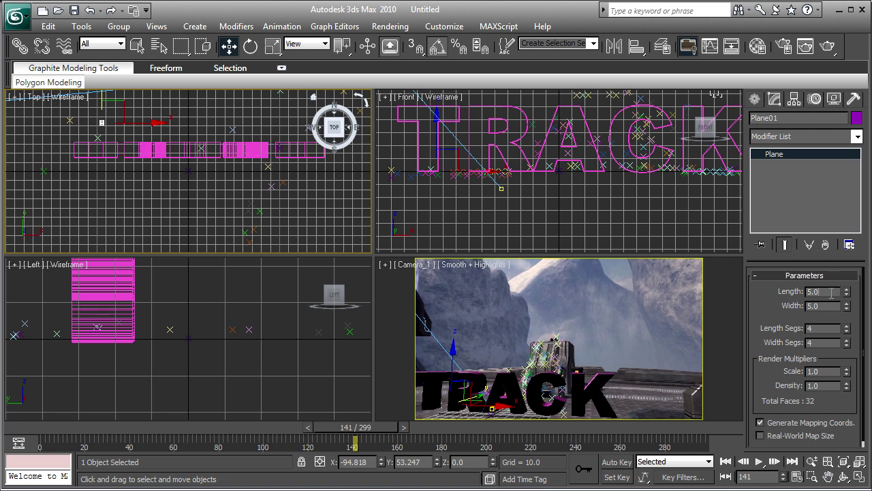
{"action": "type", "text": "1000"}
{"action": "key", "text": "Tab"}
{"action": "type", "text": "1000"}
{"action": "key", "text": "Return"}
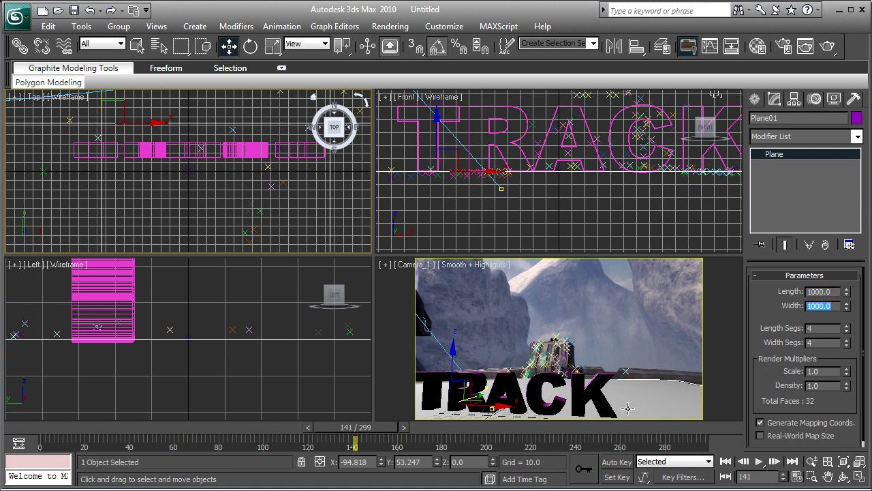
{"action": "left_click", "coordinate": [421, 264]}
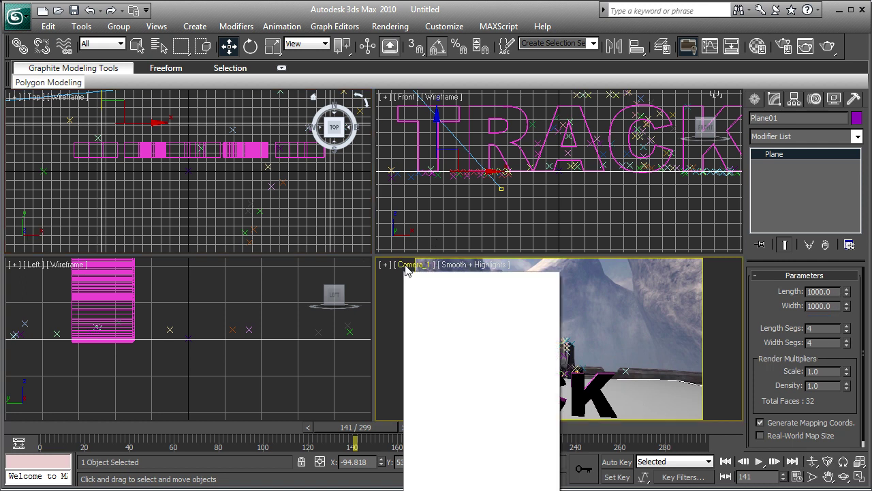
{"action": "left_click", "coordinate": [446, 317]}
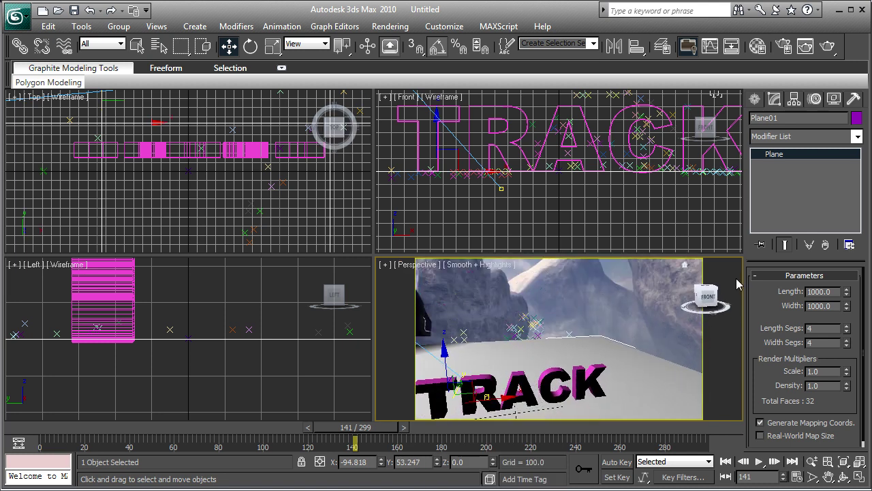
Step: Show the Lights category and select Spot01 to view its parameters
{"action": "left_click", "coordinate": [756, 100]}
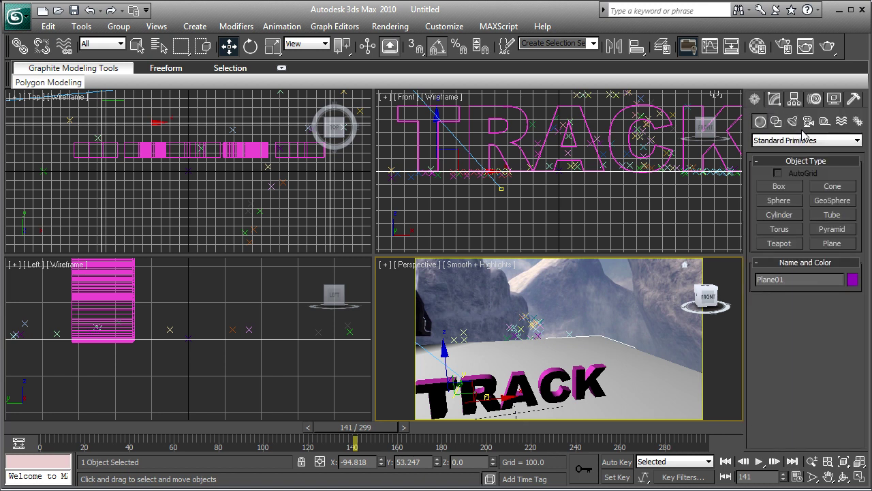
{"action": "left_click", "coordinate": [792, 121]}
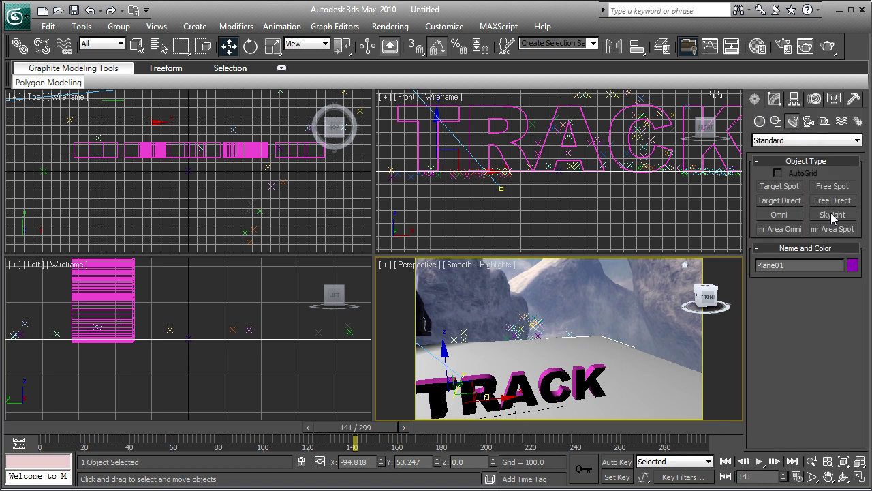
{"action": "left_click", "coordinate": [774, 100]}
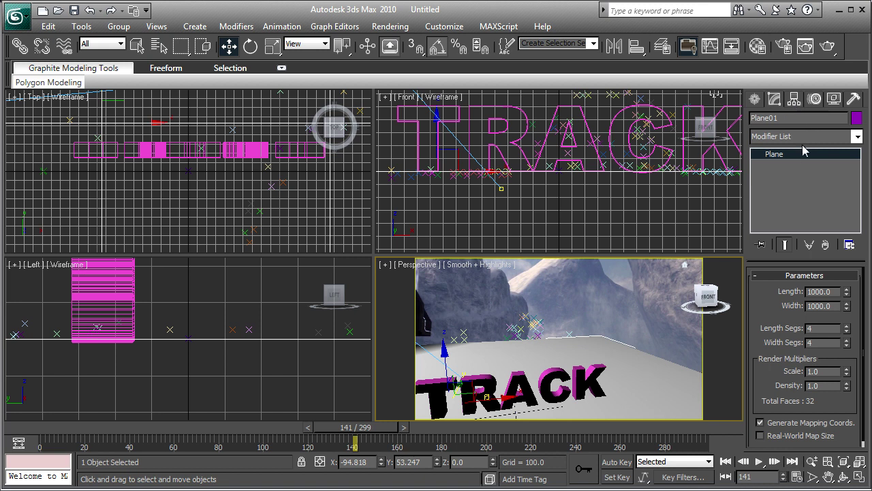
{"action": "left_click", "coordinate": [520, 131]}
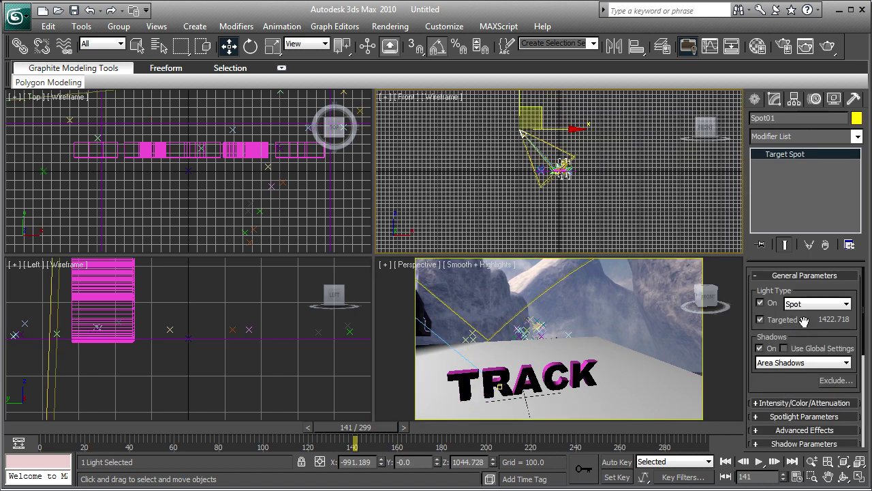
{"action": "left_click_drag", "start_coordinate": [864, 328], "coordinate": [864, 364]}
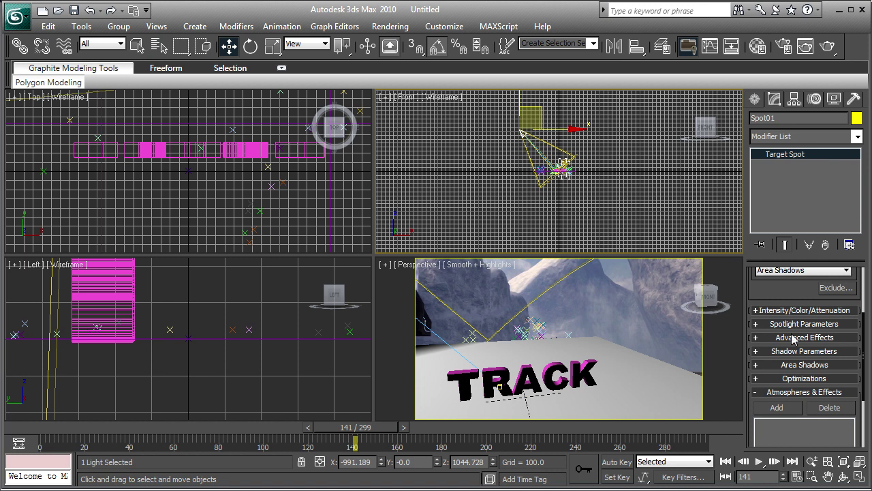
Step: Set the lower-right view to Camera_1 and scrub the time slider to frame 97
{"action": "left_click", "coordinate": [419, 264]}
{"action": "mouse_move", "coordinate": [448, 280]}
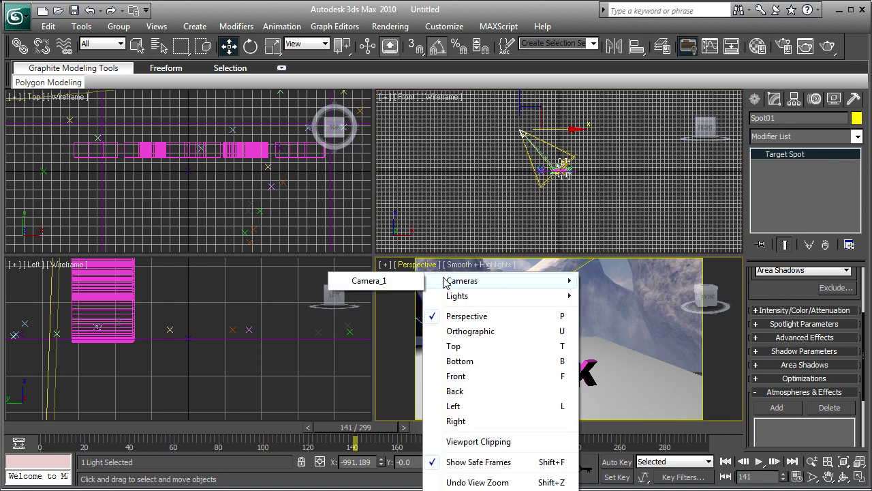
{"action": "left_click", "coordinate": [392, 285]}
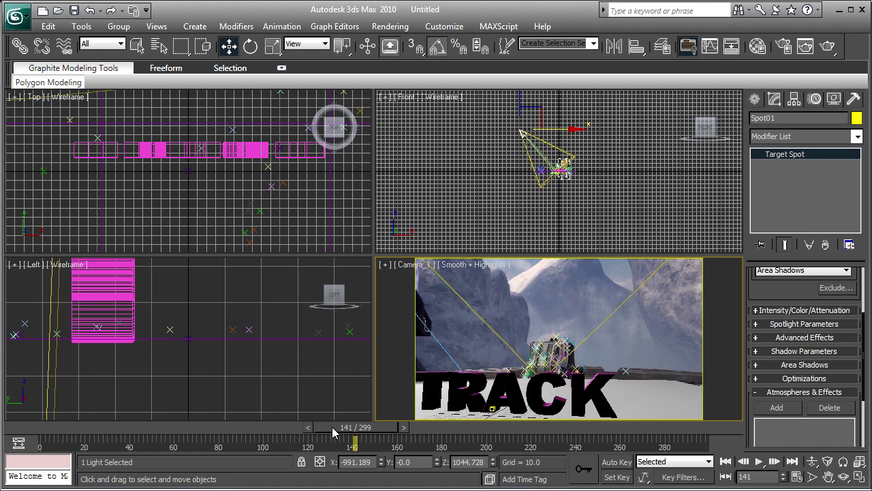
{"action": "left_click_drag", "start_coordinate": [334, 433], "coordinate": [239, 433]}
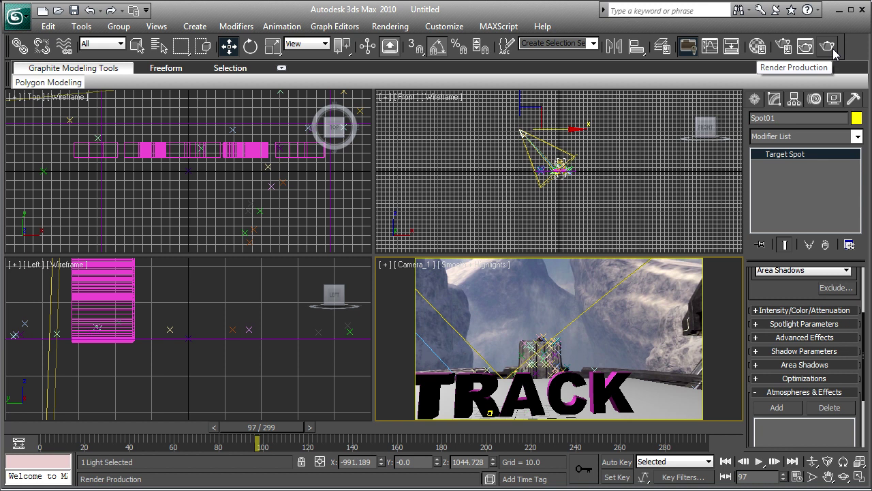
Step: Keep Area Shadows for Spot01 and run a production test render of frame 97
{"action": "left_click", "coordinate": [800, 272]}
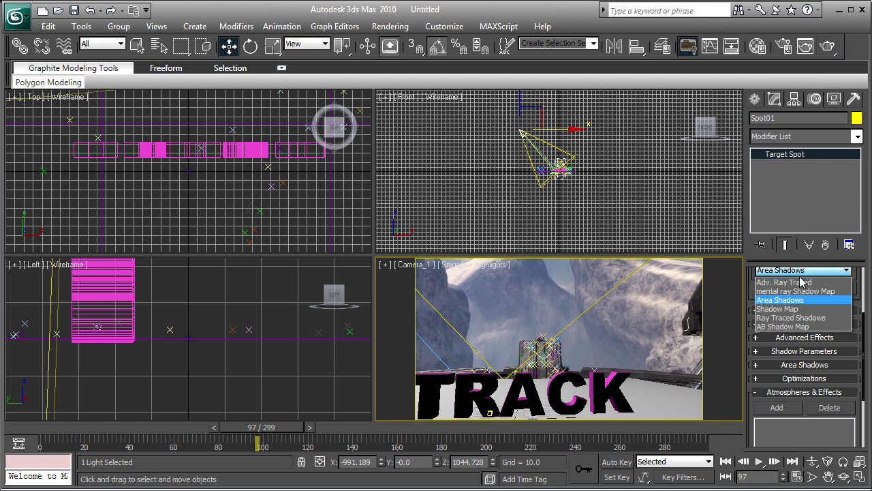
{"action": "left_click", "coordinate": [802, 278]}
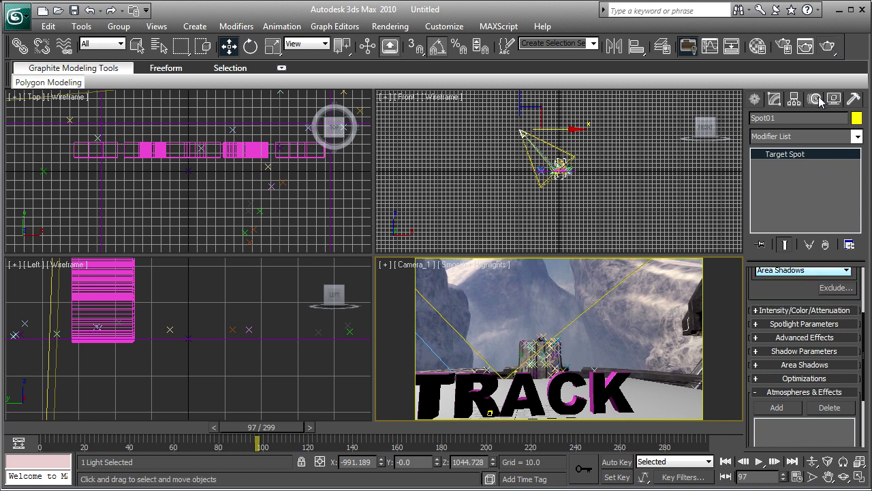
{"action": "left_click", "coordinate": [826, 48]}
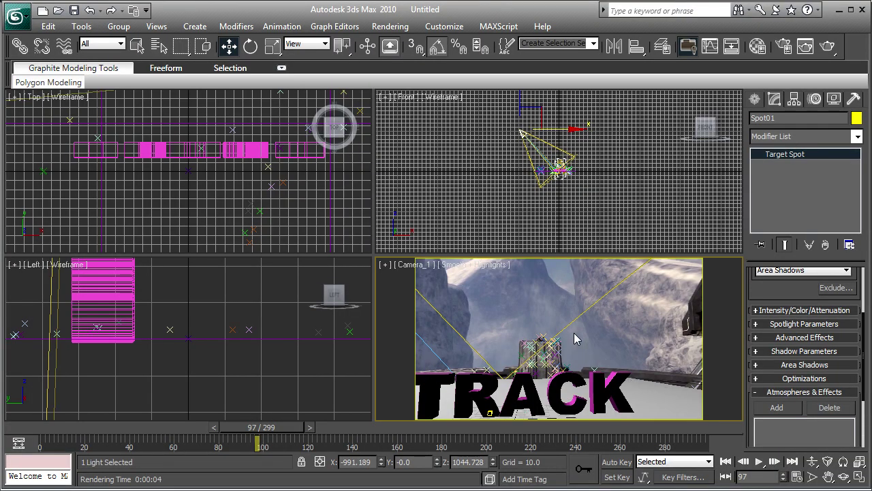
Step: Open the Material Editor and drag the Matte/Shadow material 02 - Default onto the ground
{"action": "left_click", "coordinate": [574, 332]}
{"action": "key", "text": "m"}
{"action": "left_click_drag", "start_coordinate": [290, 172], "coordinate": [661, 402]}
Step: Close the Material Editor and render frame 97 from Camera_1 with the matte/shadow ground
{"action": "left_click", "coordinate": [367, 87]}
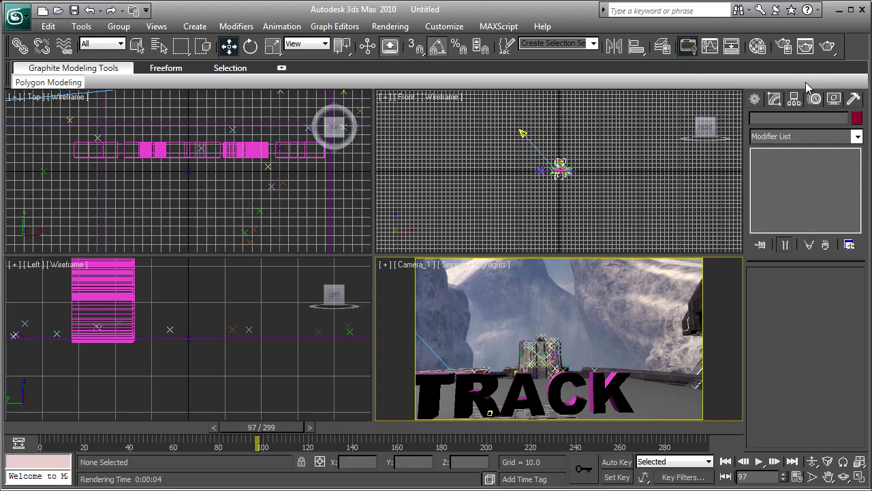
{"action": "left_click", "coordinate": [821, 51]}
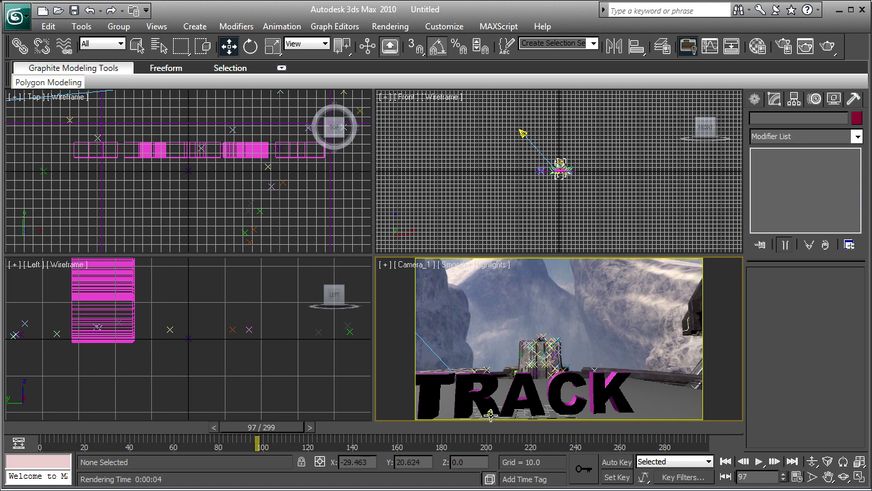
{"action": "left_click", "coordinate": [491, 414]}
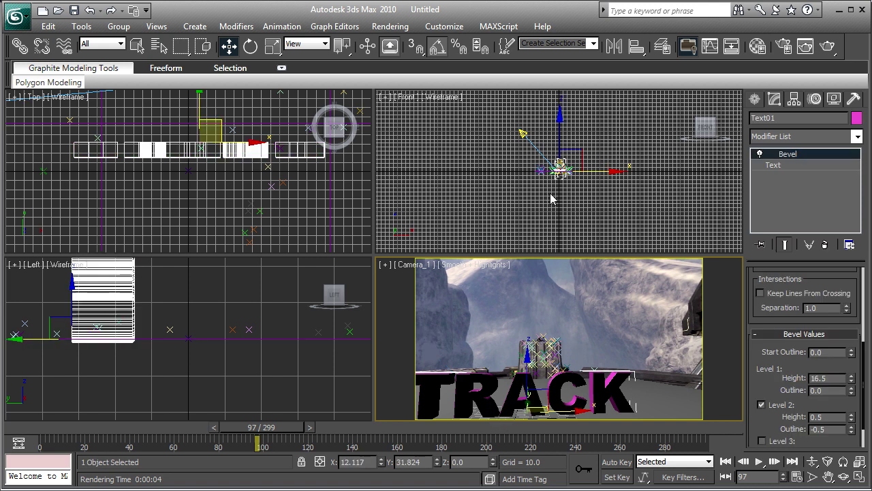
{"action": "left_click", "coordinate": [549, 173]}
{"action": "left_click", "coordinate": [538, 178]}
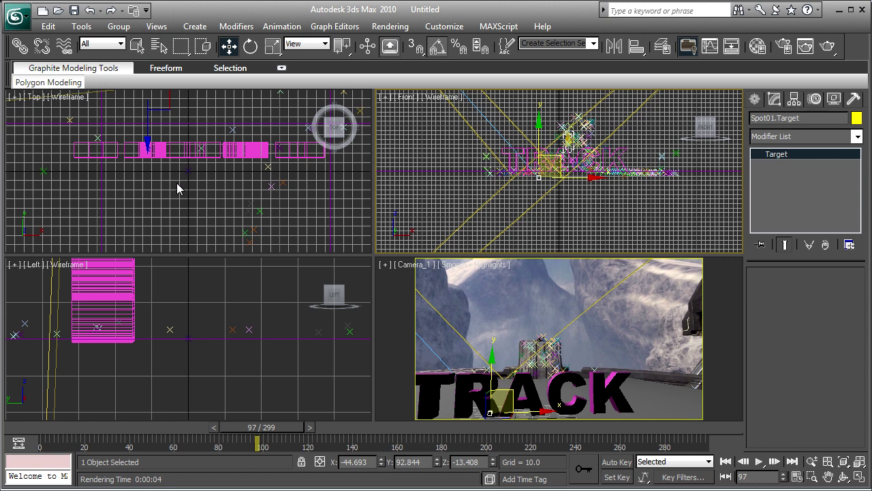
Step: Zoom extents in the Front and Top viewports and select the Spot01 spotlight
{"action": "key", "text": "z"}
{"action": "left_click", "coordinate": [190, 136]}
{"action": "key", "text": "z"}
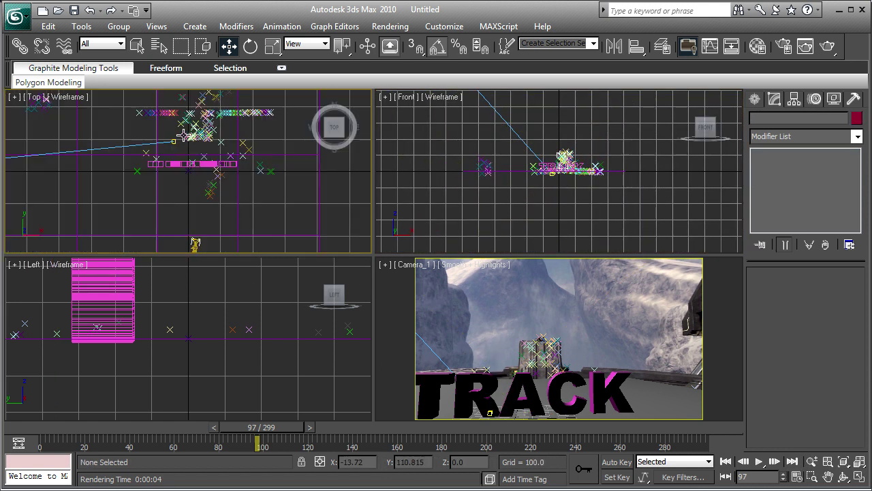
{"action": "left_click", "coordinate": [173, 144]}
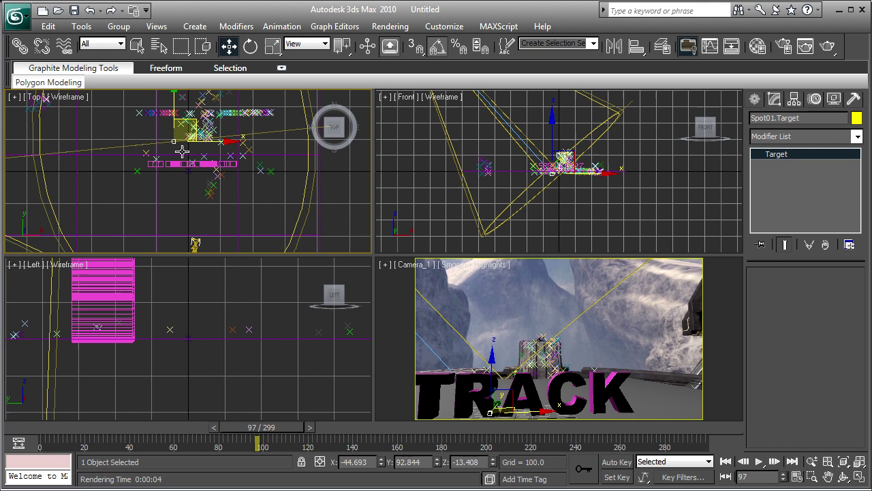
{"action": "left_click", "coordinate": [121, 184]}
{"action": "key", "text": "z"}
{"action": "left_click", "coordinate": [111, 170]}
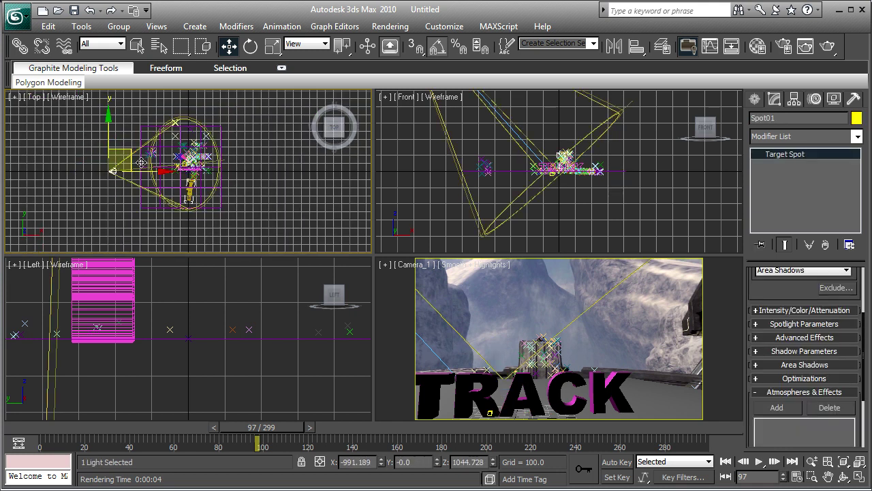
Step: Nudge Spot01 slightly down along Y in the Top viewport
{"action": "left_click_drag", "start_coordinate": [107, 127], "coordinate": [107, 130]}
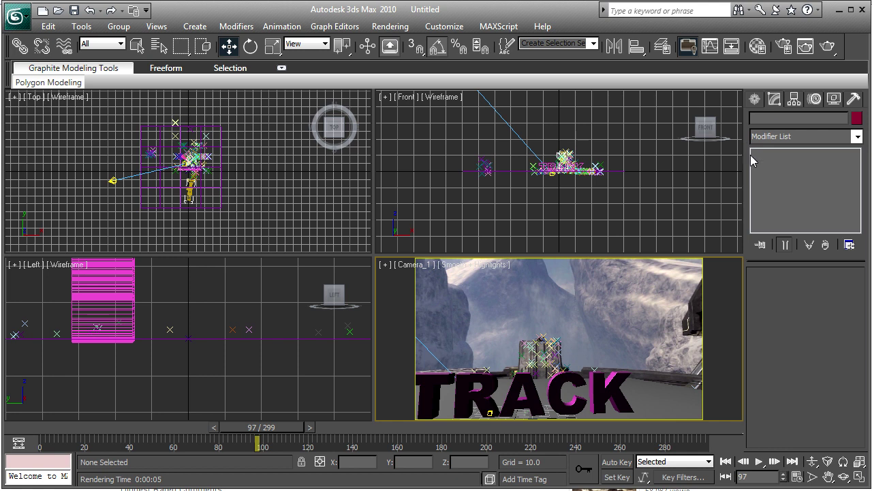
Step: Create an Omni light in the Top viewport just below the TRACK text
{"action": "left_click", "coordinate": [754, 99]}
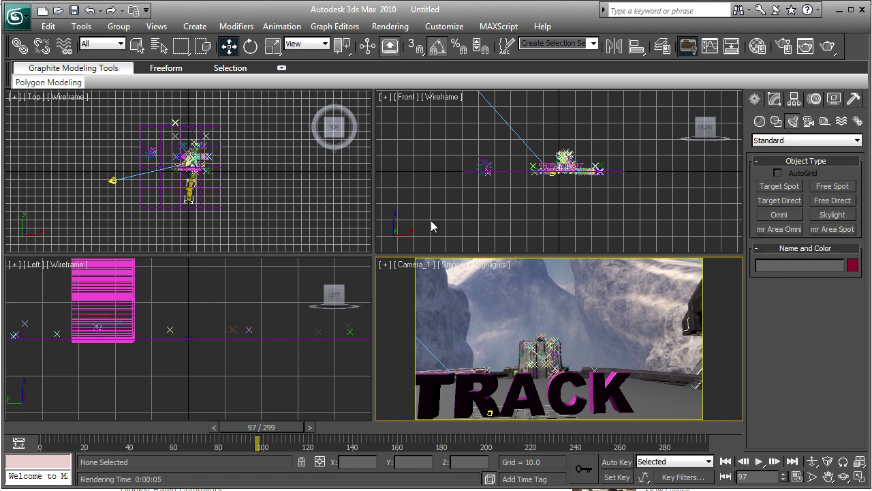
{"action": "scroll", "coordinate": [235, 176], "scroll_direction": "up", "scroll_amount": 5}
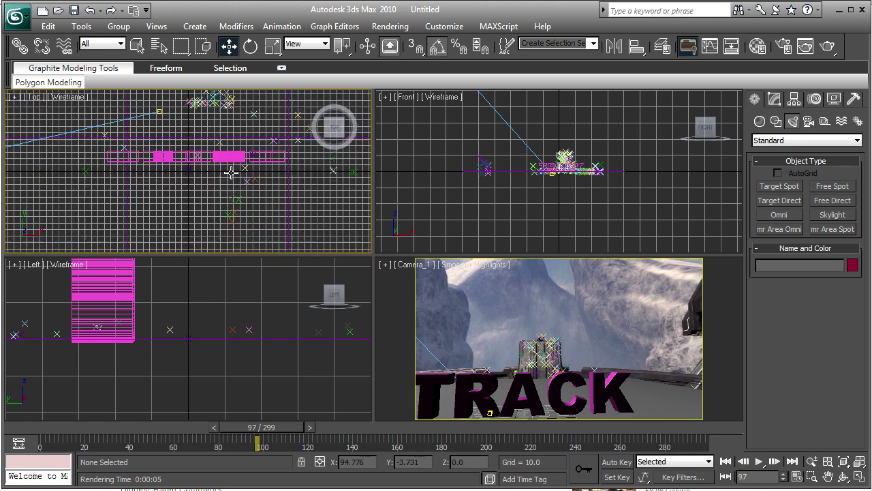
{"action": "left_click", "coordinate": [781, 215]}
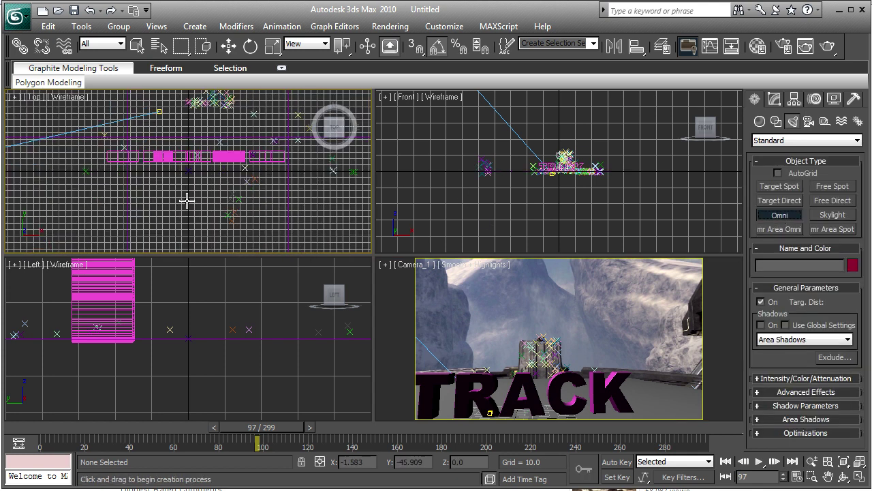
{"action": "left_click", "coordinate": [189, 199]}
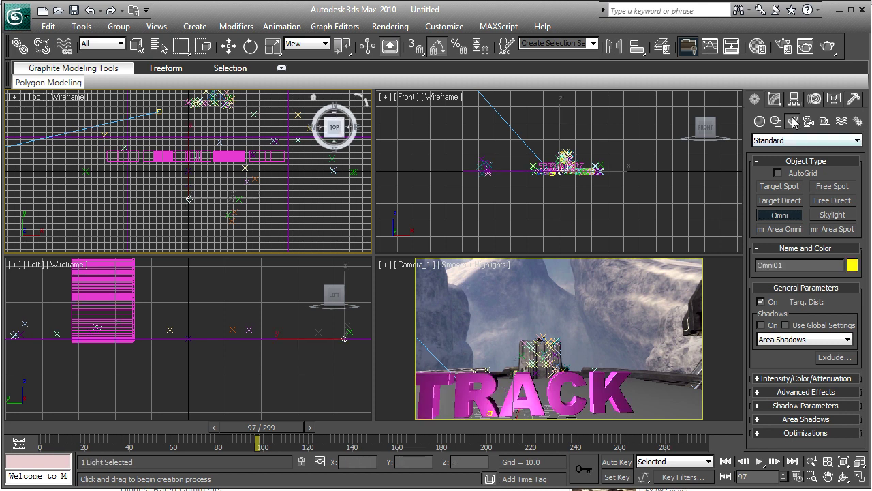
{"action": "left_click", "coordinate": [228, 46]}
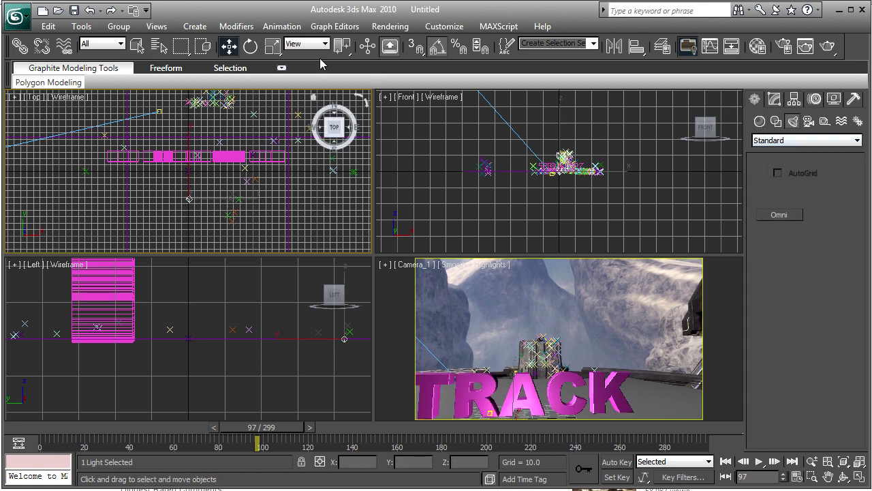
Step: Set Omni01's multiplier to 0.72, move it further down in Y, and render Camera_1
{"action": "left_click", "coordinate": [780, 99]}
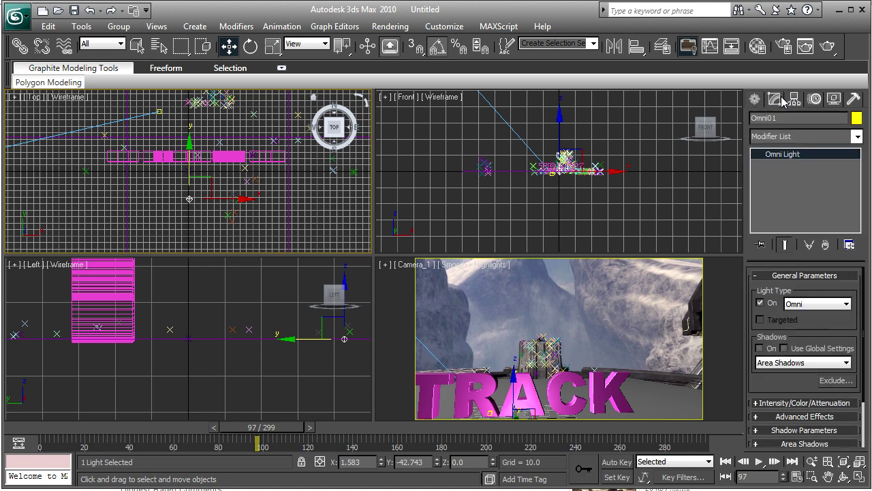
{"action": "left_click", "coordinate": [757, 403]}
{"action": "left_click_drag", "start_coordinate": [820, 311], "coordinate": [819, 327]}
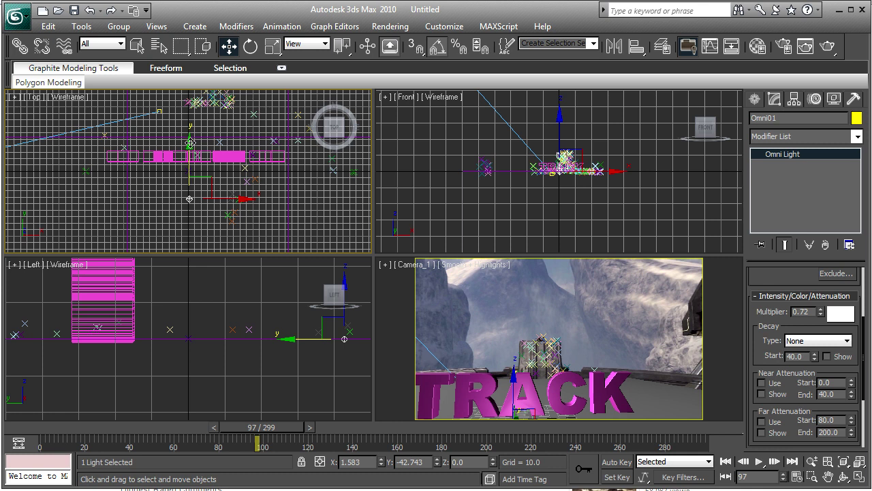
{"action": "left_click_drag", "start_coordinate": [190, 143], "coordinate": [258, 205]}
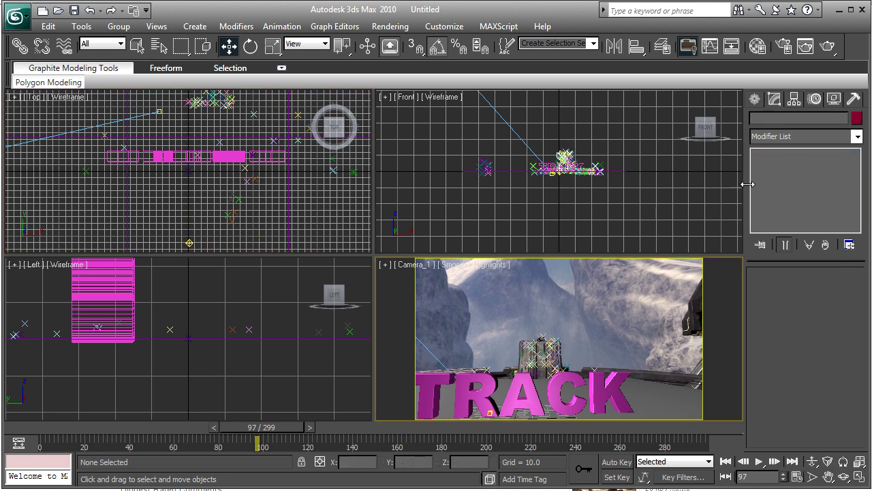
{"action": "left_click", "coordinate": [829, 46]}
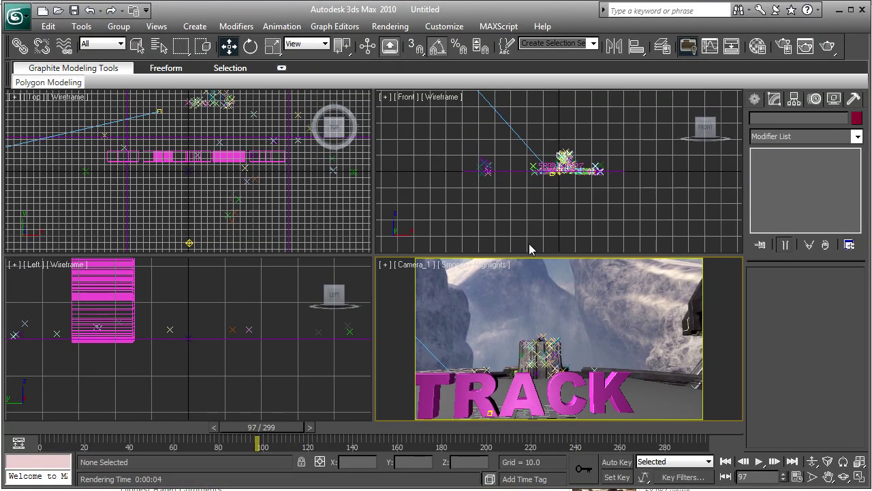
Step: Apply the matte/shadow material 02 to the ground plane
{"action": "key", "text": "m"}
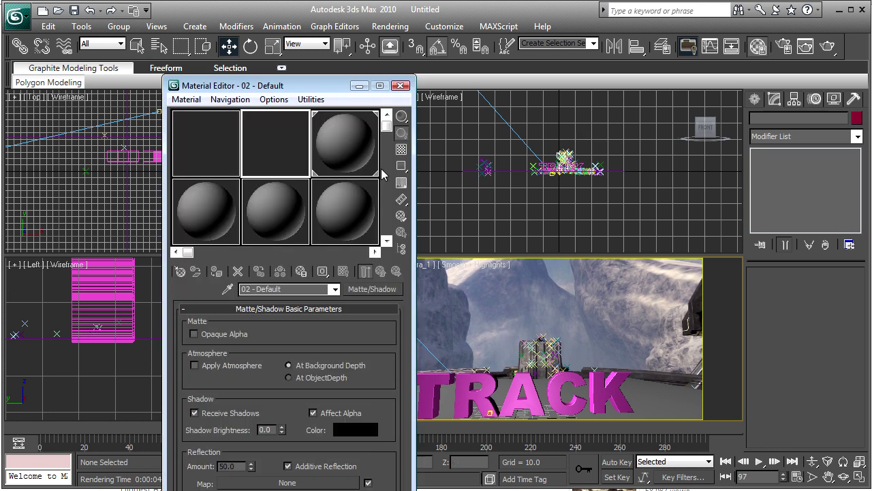
{"action": "left_click_drag", "start_coordinate": [295, 139], "coordinate": [477, 174]}
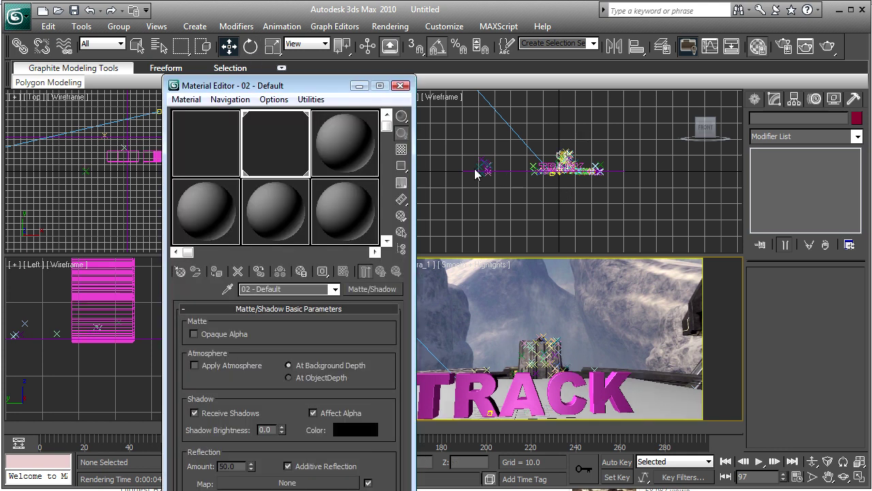
{"action": "left_click", "coordinate": [401, 85]}
Step: Choose a Bitmap as the environment map in Environment and Effects
{"action": "left_click", "coordinate": [390, 26]}
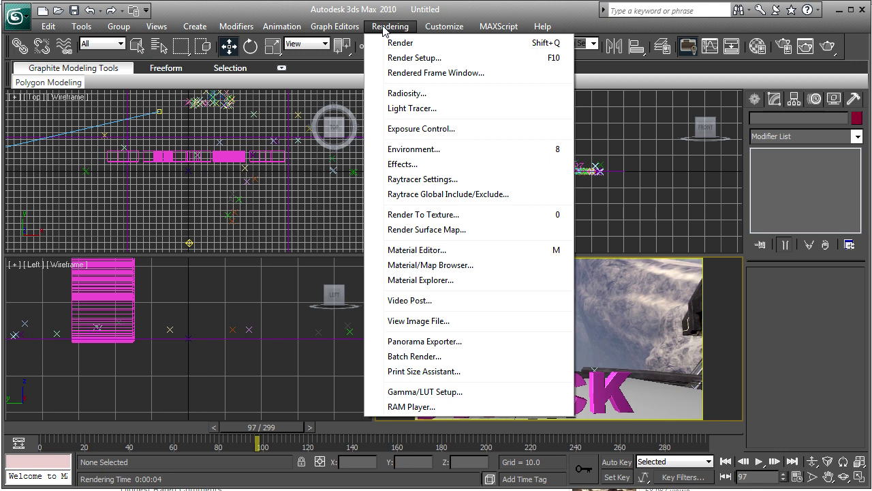
{"action": "left_click", "coordinate": [428, 151]}
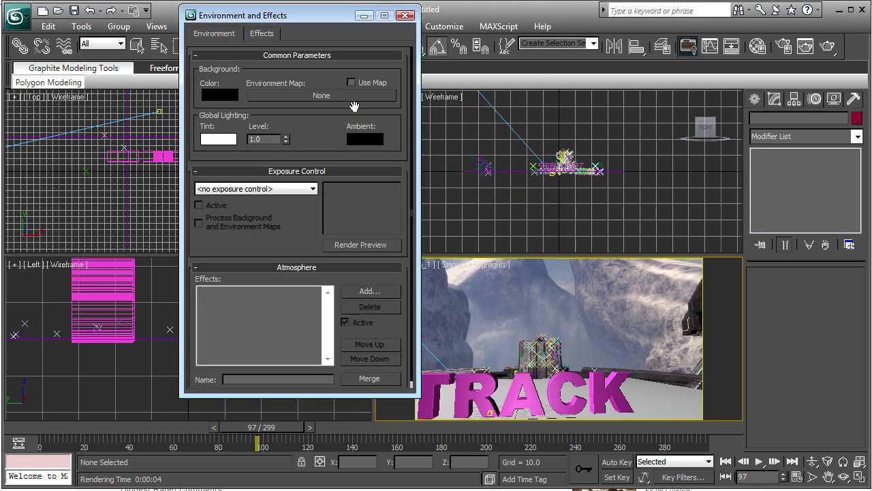
{"action": "left_click", "coordinate": [331, 95]}
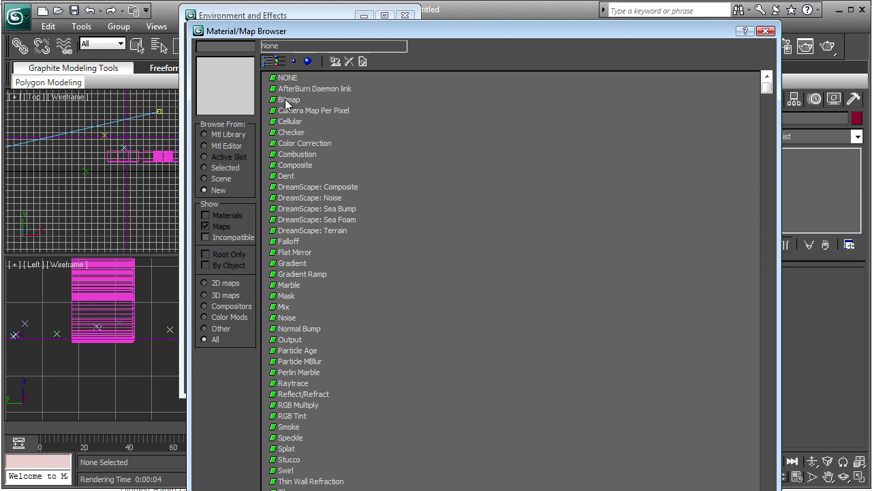
{"action": "double_click", "coordinate": [286, 101]}
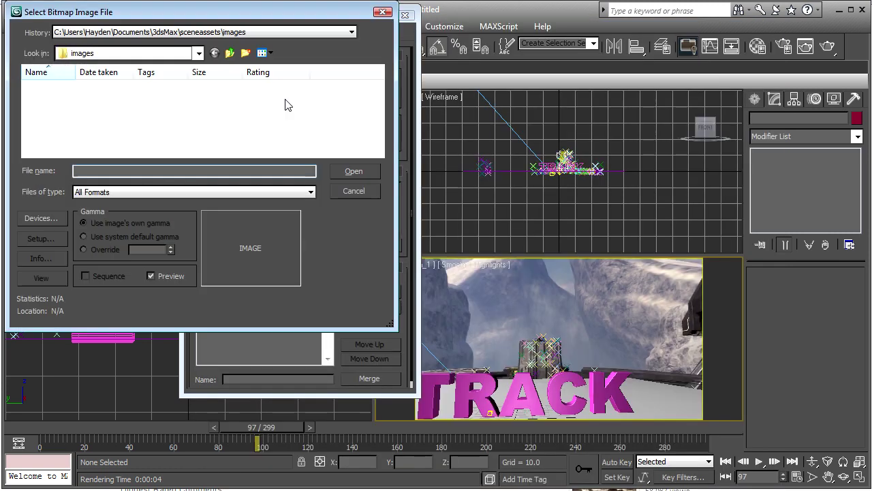
Step: Load Narrows_Angle_00000 from the Narrows_JPEG folder as a 0–299 image sequence
{"action": "left_click", "coordinate": [231, 54]}
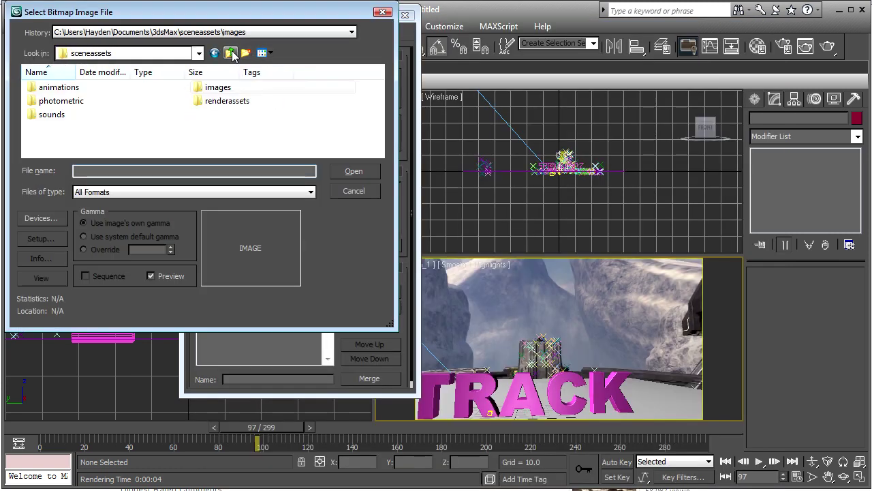
{"action": "left_click", "coordinate": [232, 53]}
{"action": "left_click", "coordinate": [231, 53]}
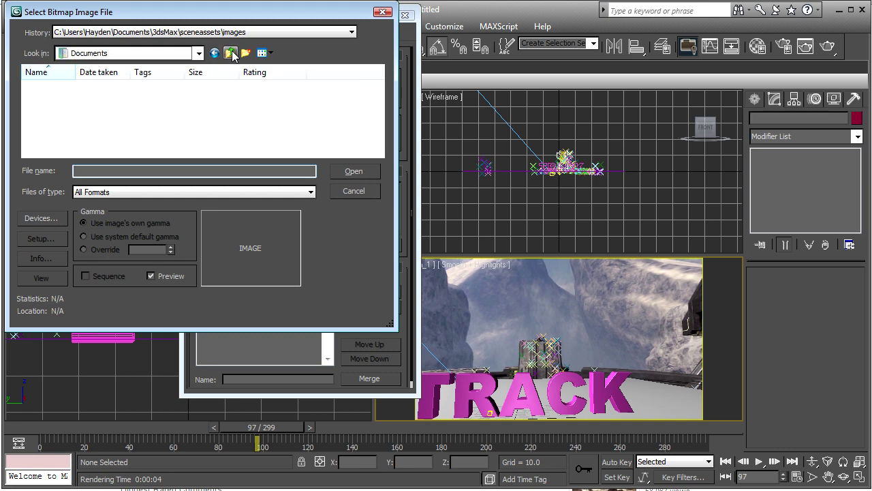
{"action": "double_click", "coordinate": [376, 132]}
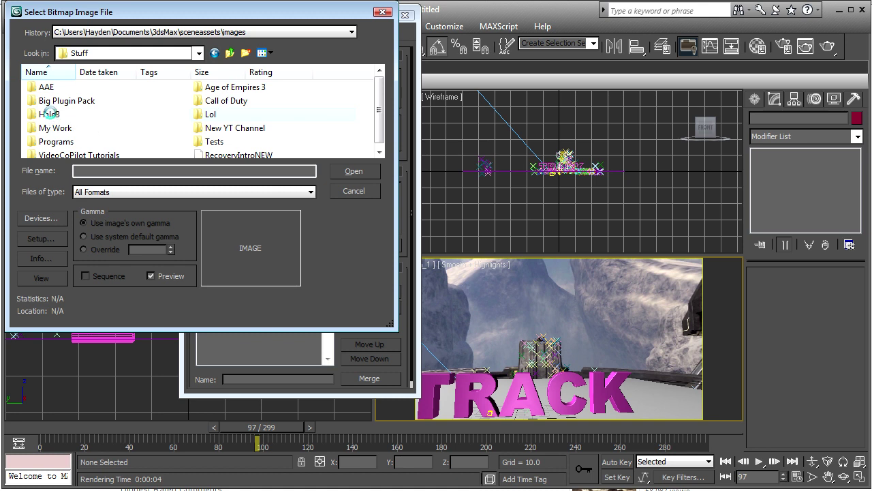
{"action": "double_click", "coordinate": [51, 114]}
{"action": "double_click", "coordinate": [64, 88]}
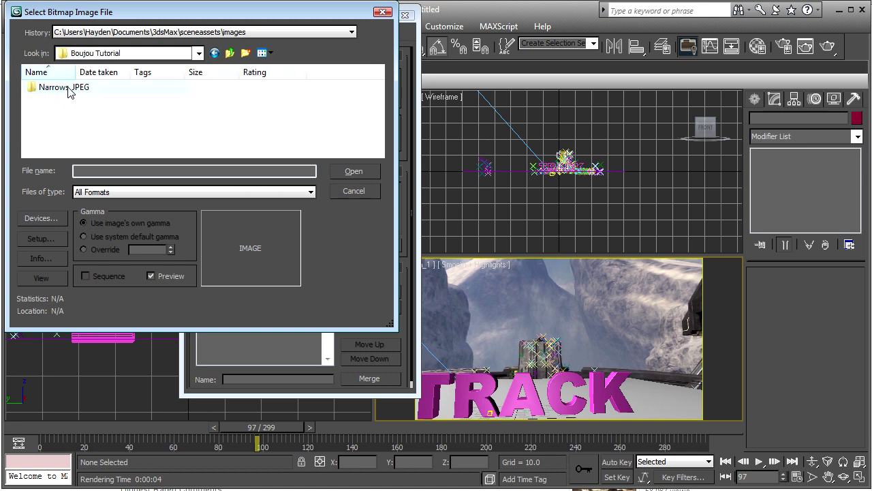
{"action": "double_click", "coordinate": [68, 89]}
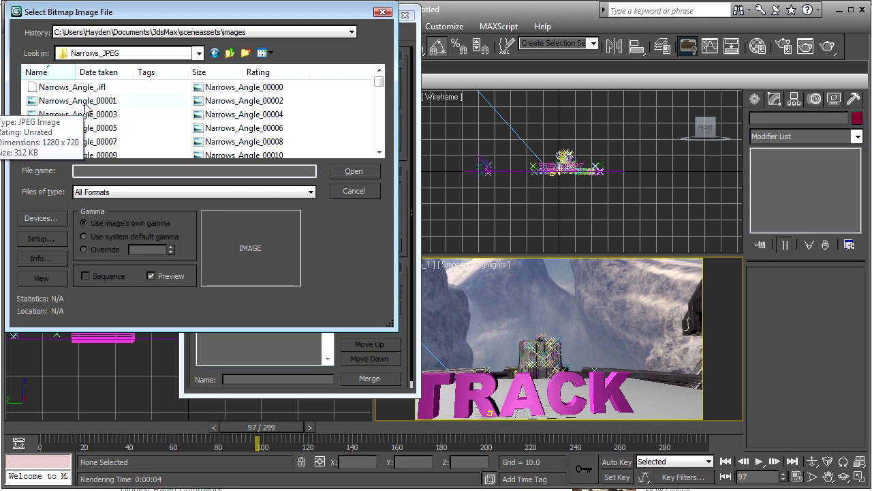
{"action": "left_click", "coordinate": [255, 90]}
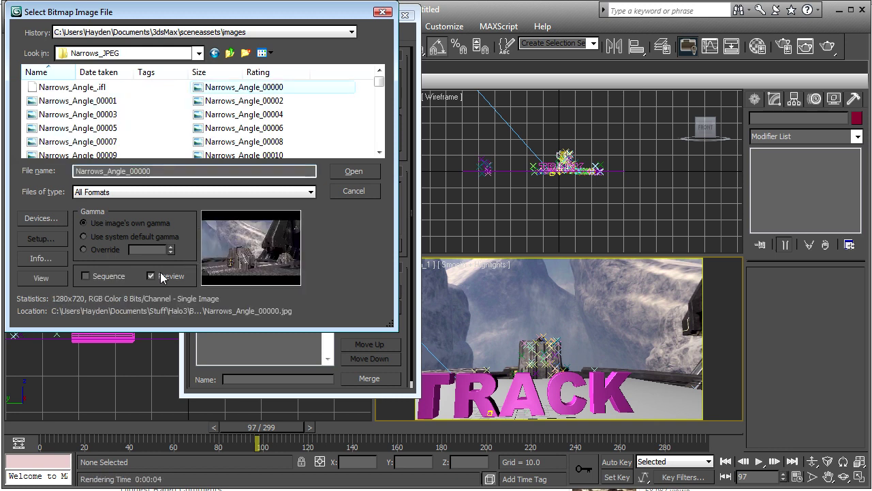
{"action": "left_click", "coordinate": [85, 275]}
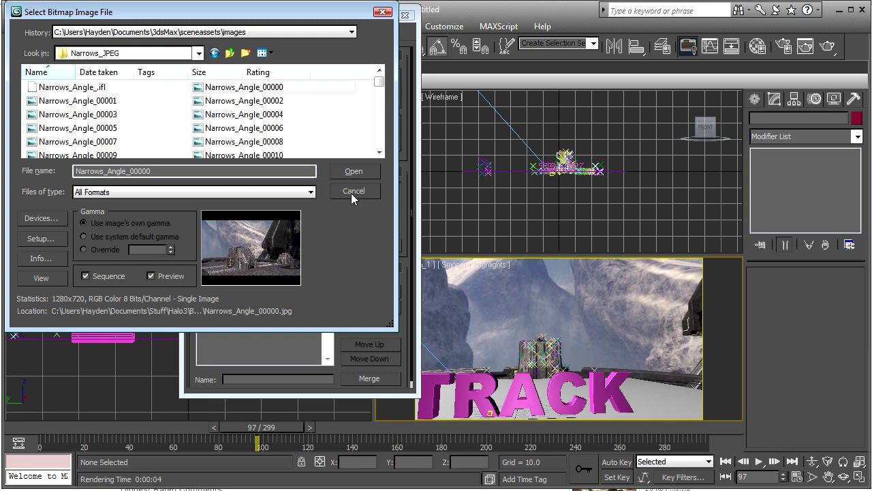
{"action": "left_click", "coordinate": [354, 171]}
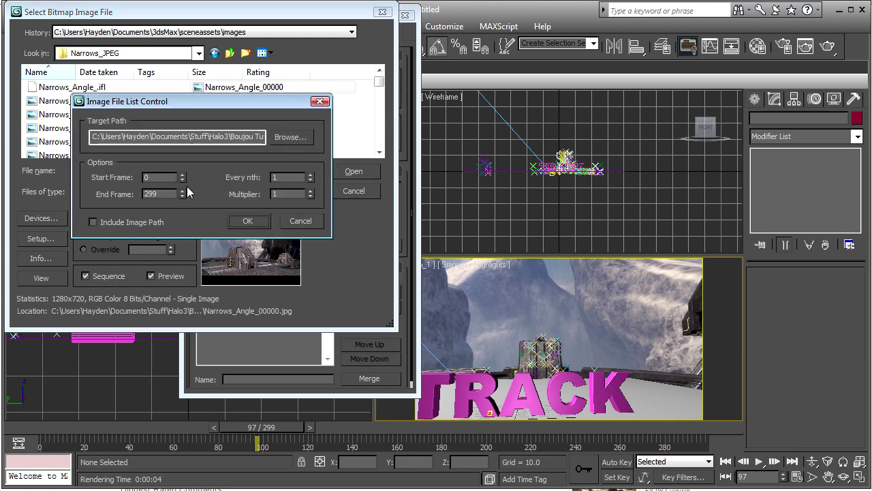
{"action": "left_click", "coordinate": [248, 222]}
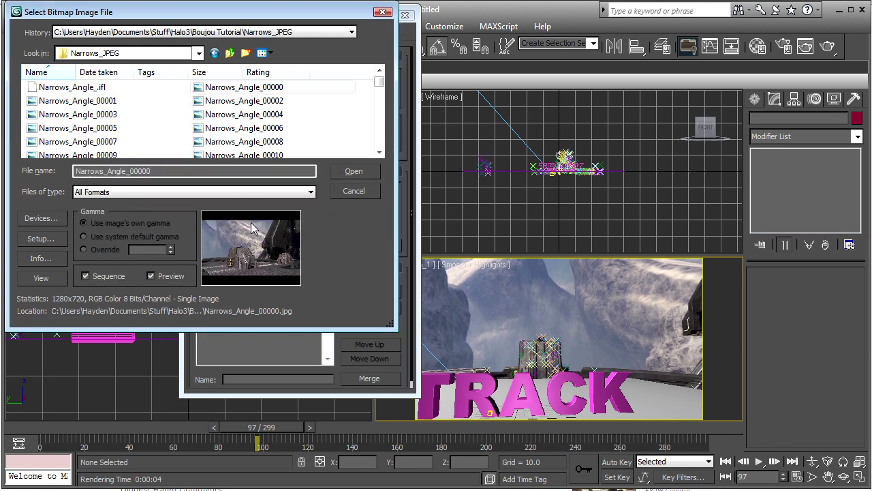
{"action": "left_click", "coordinate": [405, 15]}
Step: Test-render Camera_1, move the time slider to frame 152, and render the composite again
{"action": "left_click", "coordinate": [827, 46]}
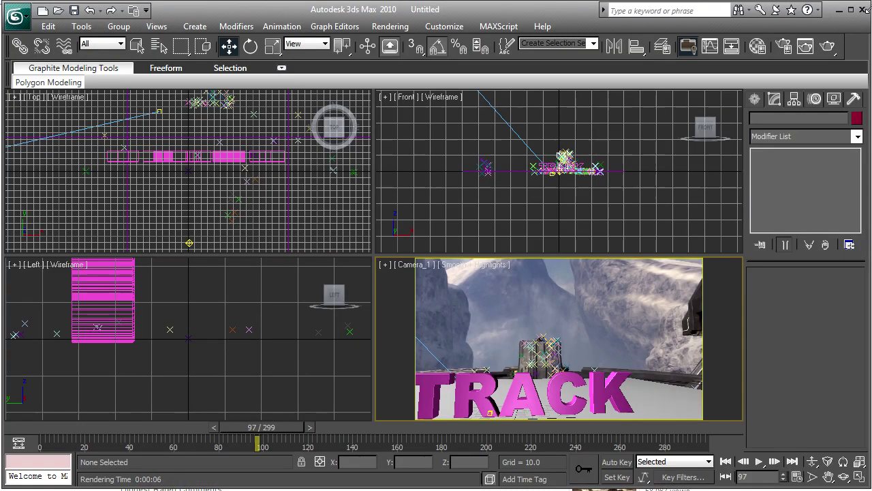
{"action": "left_click_drag", "start_coordinate": [331, 431], "coordinate": [51, 427]}
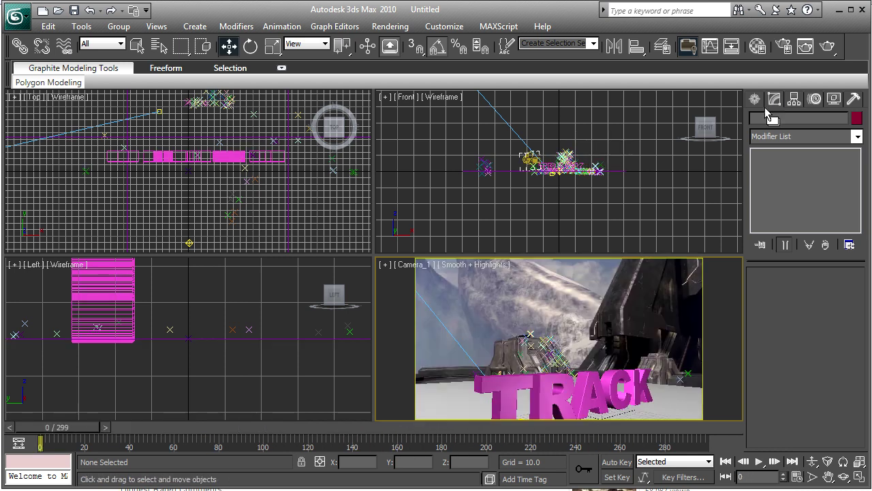
{"action": "left_click", "coordinate": [828, 46]}
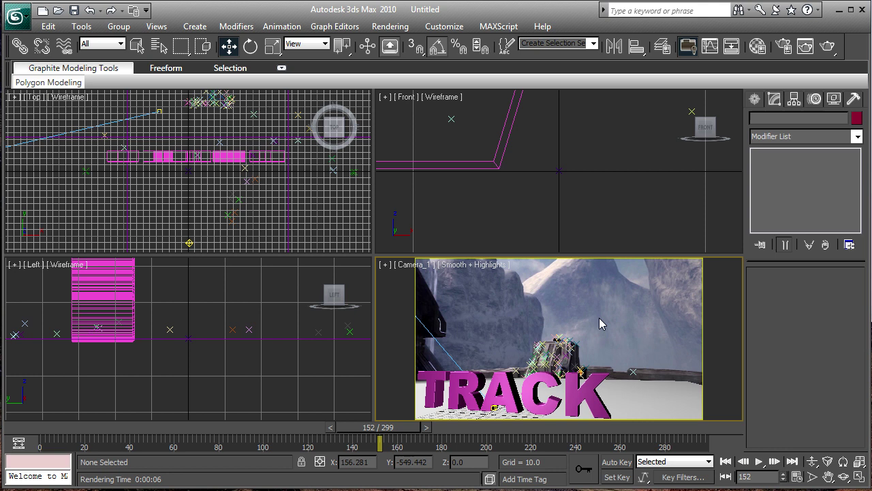
Step: In unused slot 03, set a Metal shader with Specular Level 100 and Glossiness 70
{"action": "key", "text": "m"}
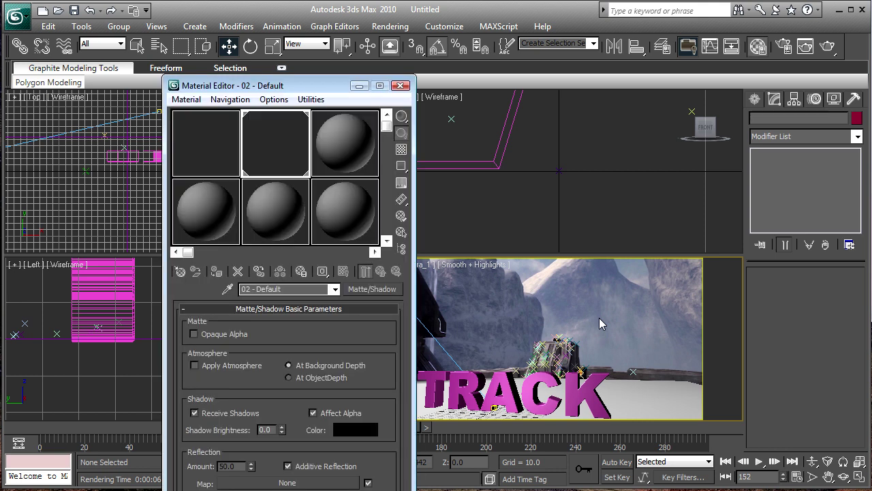
{"action": "left_click", "coordinate": [372, 163]}
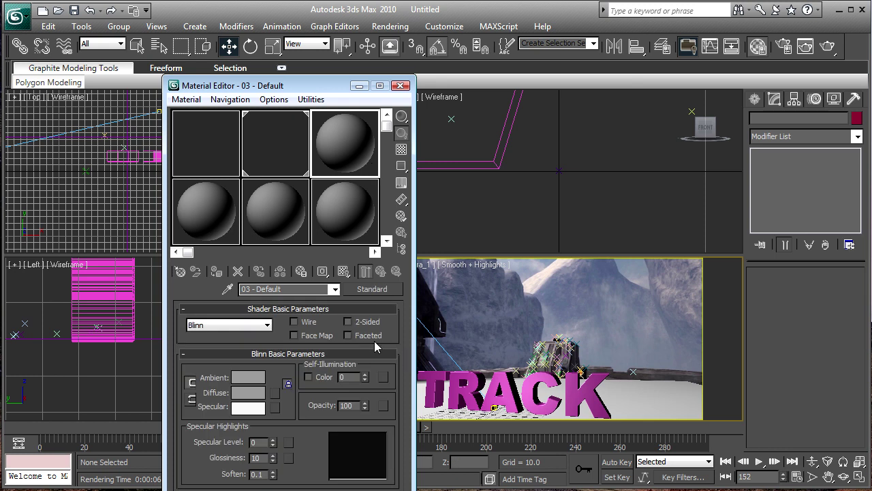
{"action": "left_click", "coordinate": [239, 325]}
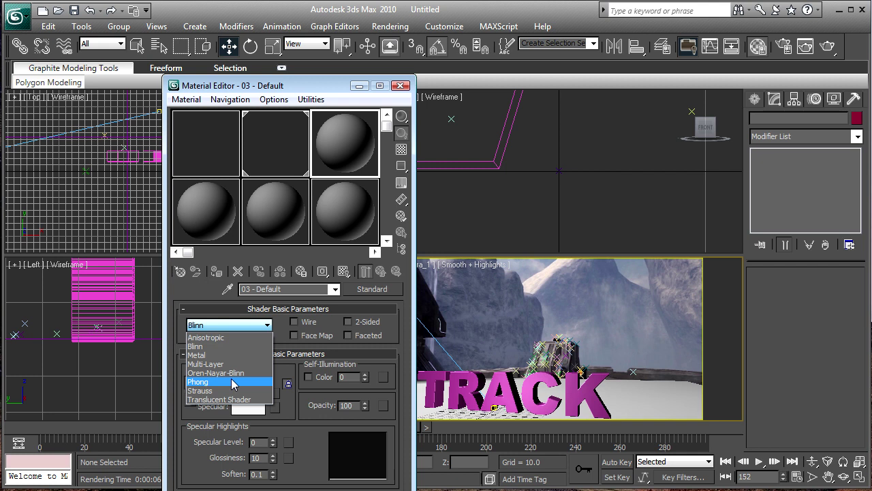
{"action": "left_click", "coordinate": [235, 355]}
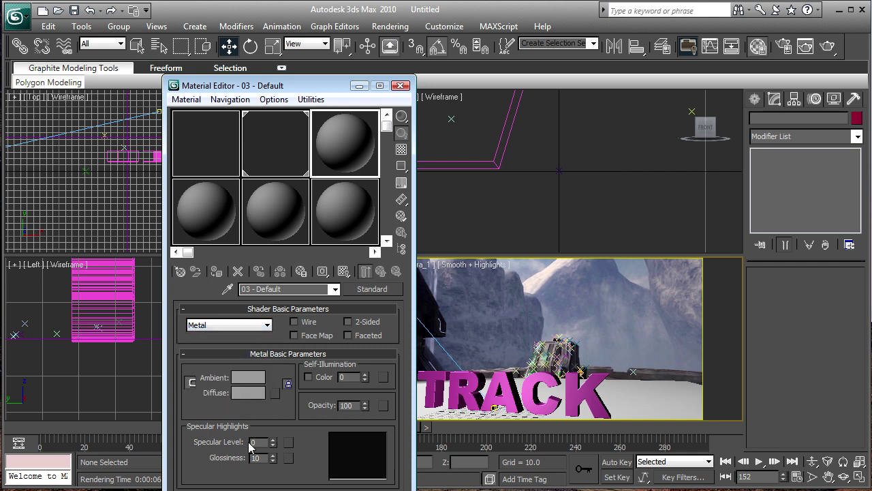
{"action": "left_click_drag", "start_coordinate": [274, 444], "coordinate": [277, 405]}
{"action": "left_click_drag", "start_coordinate": [273, 458], "coordinate": [272, 417]}
{"action": "left_click", "coordinate": [272, 441]}
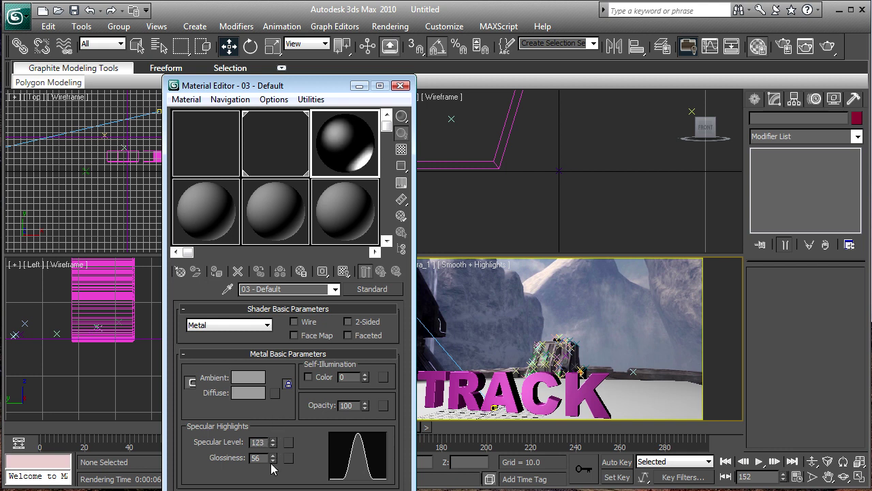
{"action": "left_click_drag", "start_coordinate": [273, 466], "coordinate": [273, 454]}
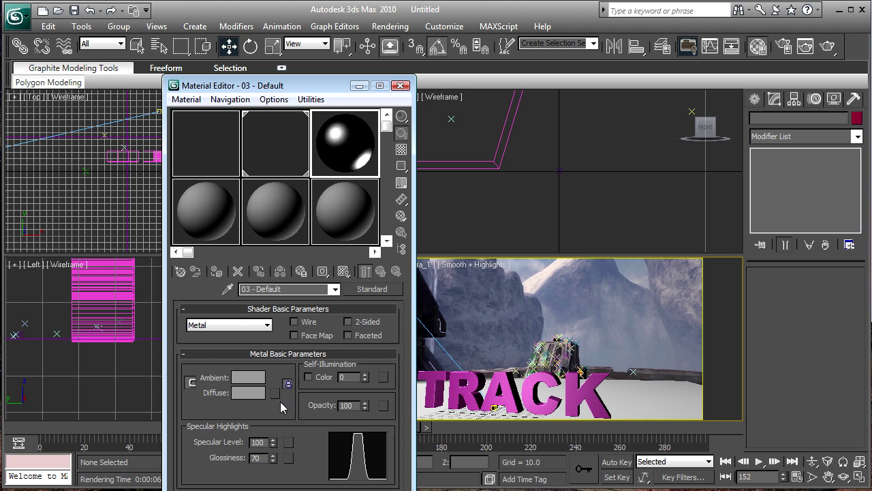
Step: Make the diffuse colour greyish cyan (146, 182, 185) and apply the material to TRACK
{"action": "left_click", "coordinate": [256, 378]}
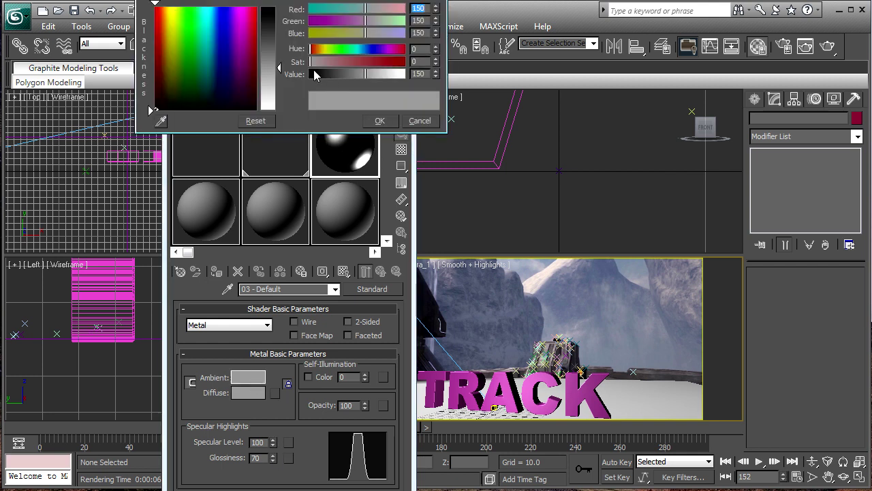
{"action": "left_click", "coordinate": [211, 7]}
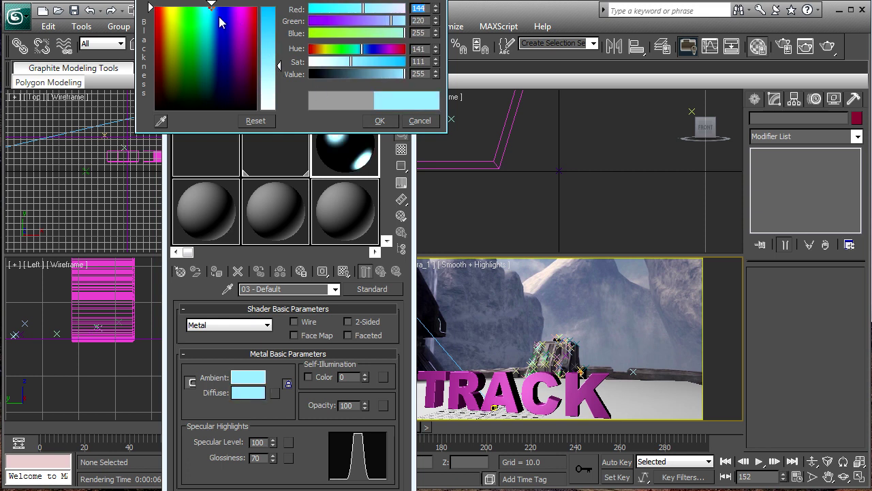
{"action": "left_click_drag", "start_coordinate": [211, 32], "coordinate": [207, 73]}
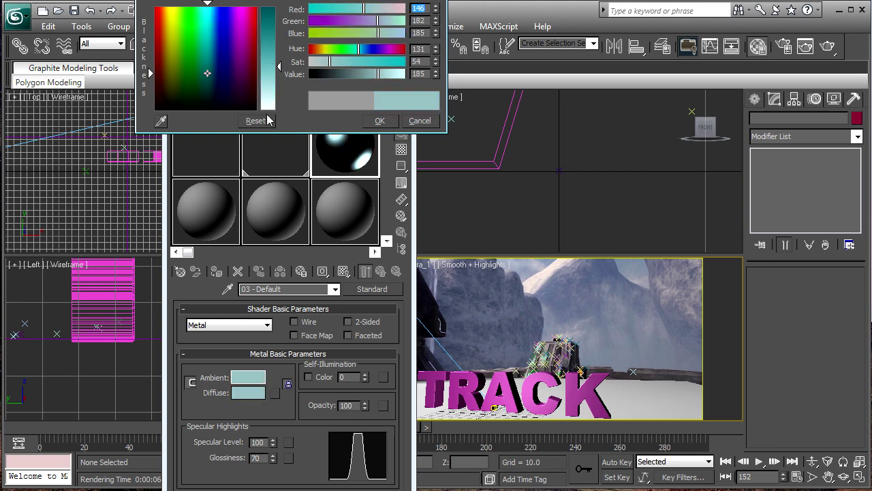
{"action": "left_click", "coordinate": [379, 121]}
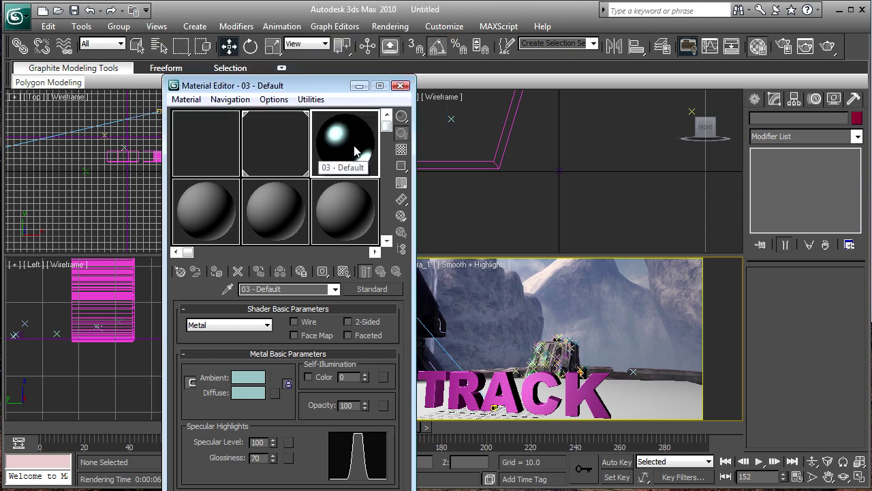
{"action": "left_click_drag", "start_coordinate": [355, 151], "coordinate": [534, 407]}
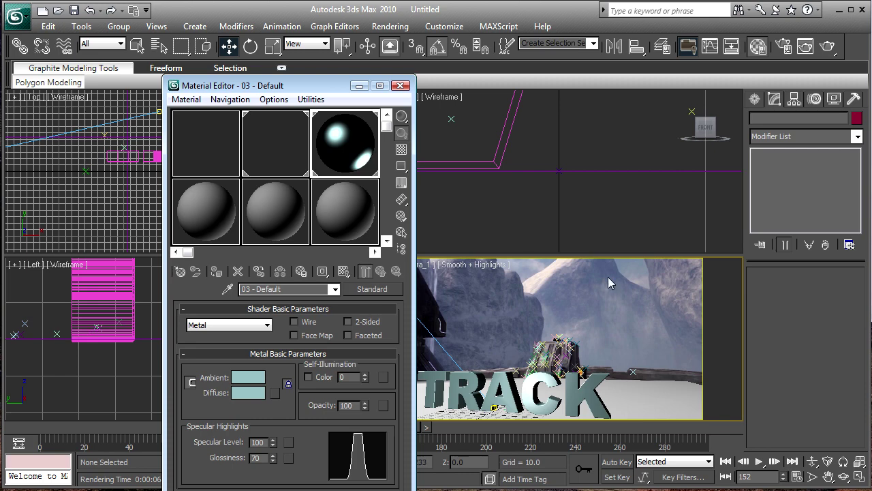
Step: Switch TRACK's material to Phong at Specular Level 64, Glossiness 74, test-render, and close the editor
{"action": "left_click", "coordinate": [828, 45]}
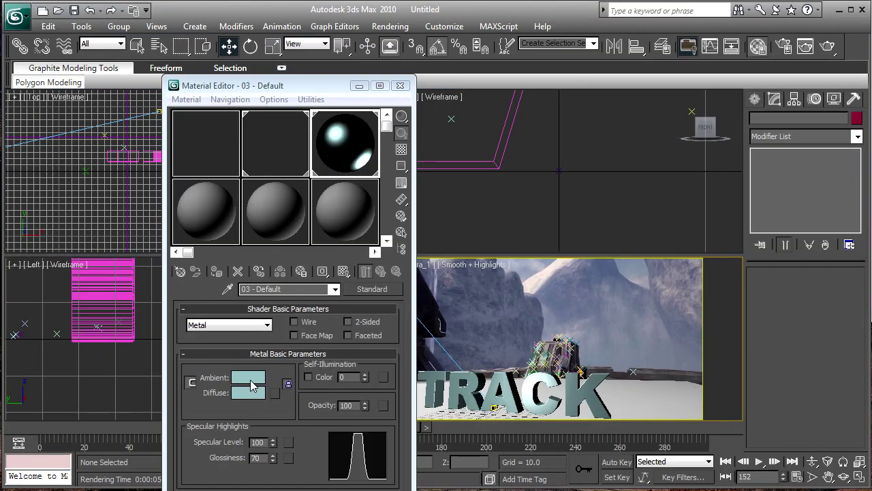
{"action": "left_click", "coordinate": [249, 325]}
{"action": "left_click", "coordinate": [250, 387]}
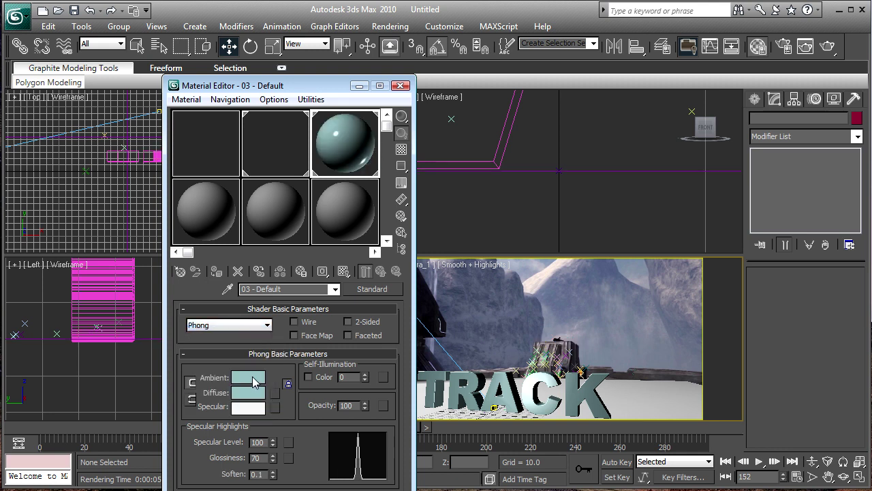
{"action": "mouse_move", "coordinate": [273, 442]}
{"action": "left_mouse_down"}
{"action": "mouse_move", "coordinate": [269, 467]}
{"action": "mouse_move", "coordinate": [274, 448]}
{"action": "left_mouse_up"}
{"action": "left_click", "coordinate": [272, 455]}
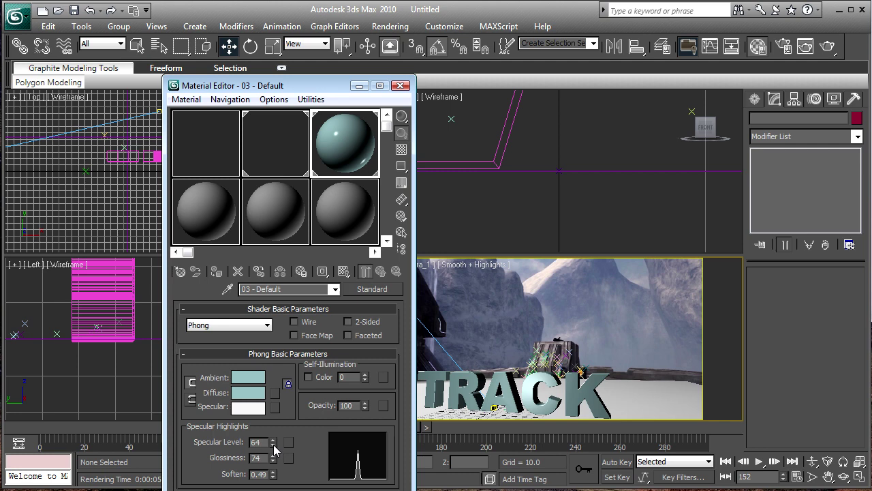
{"action": "left_click", "coordinate": [830, 46]}
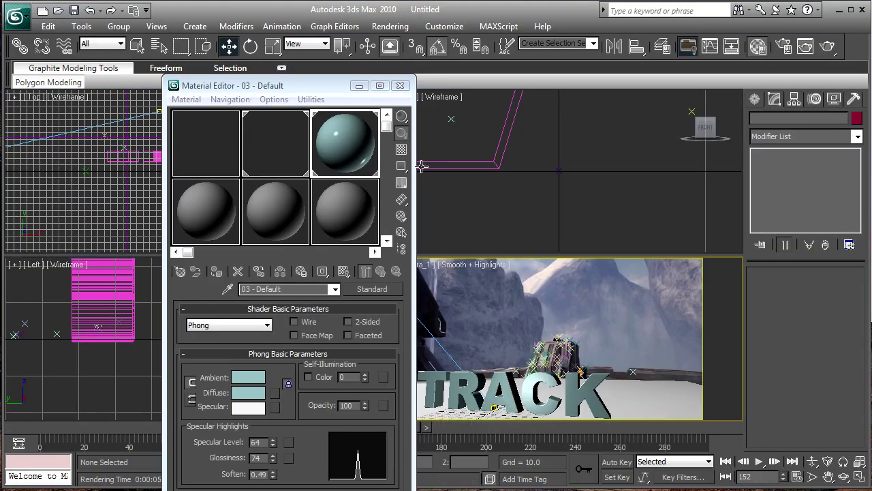
{"action": "left_click", "coordinate": [400, 85]}
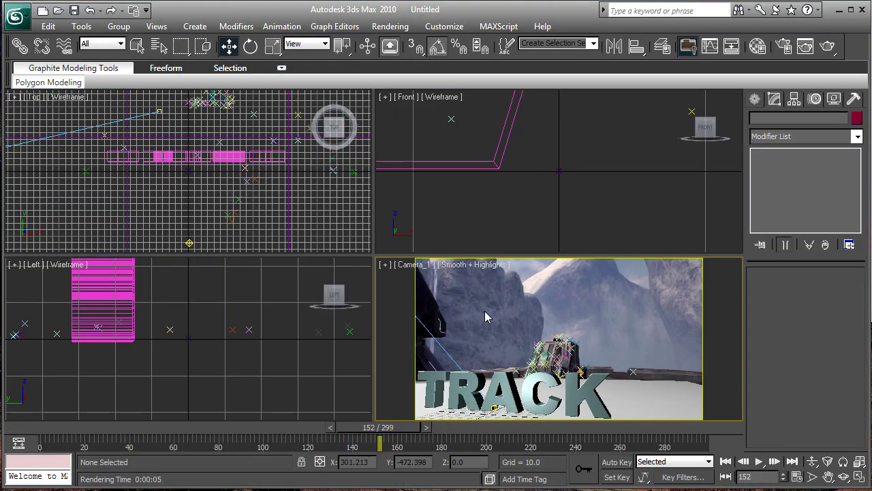
Step: Move Omni01 further back along Y, dim its multiplier to 0.6, and test-render
{"action": "left_click", "coordinate": [192, 241]}
{"action": "key", "text": "z"}
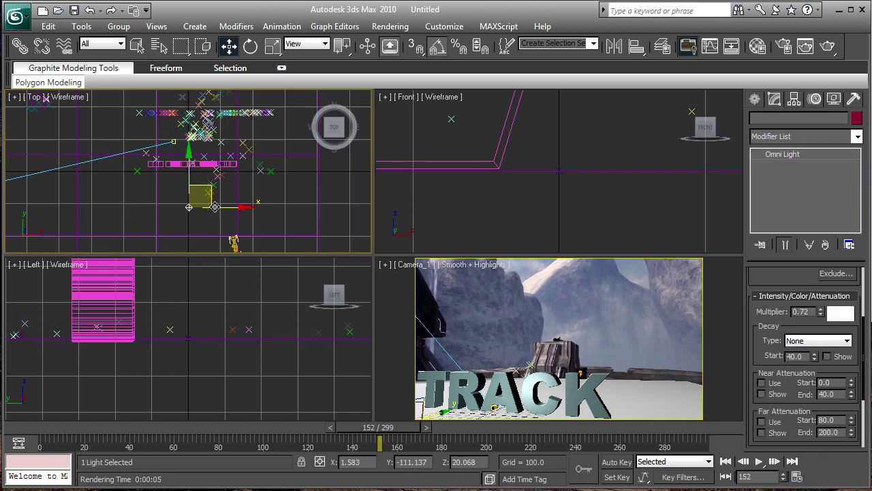
{"action": "left_click_drag", "start_coordinate": [189, 145], "coordinate": [189, 189]}
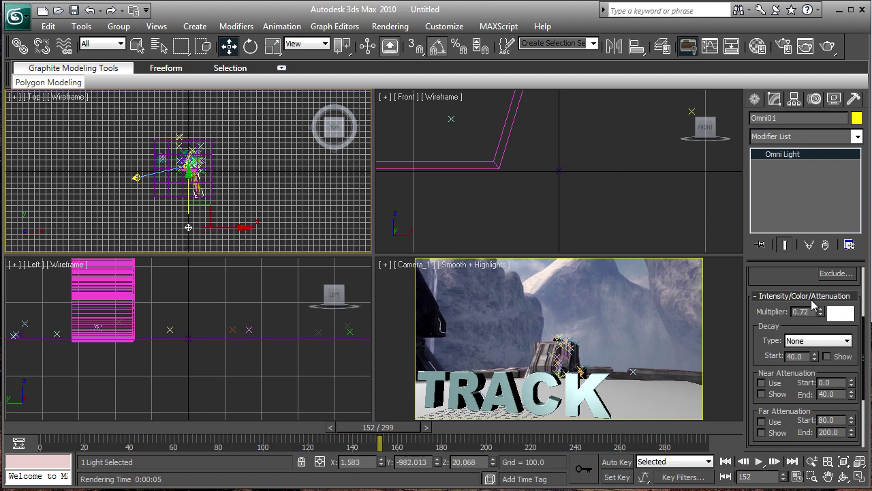
{"action": "left_click_drag", "start_coordinate": [821, 315], "coordinate": [821, 324]}
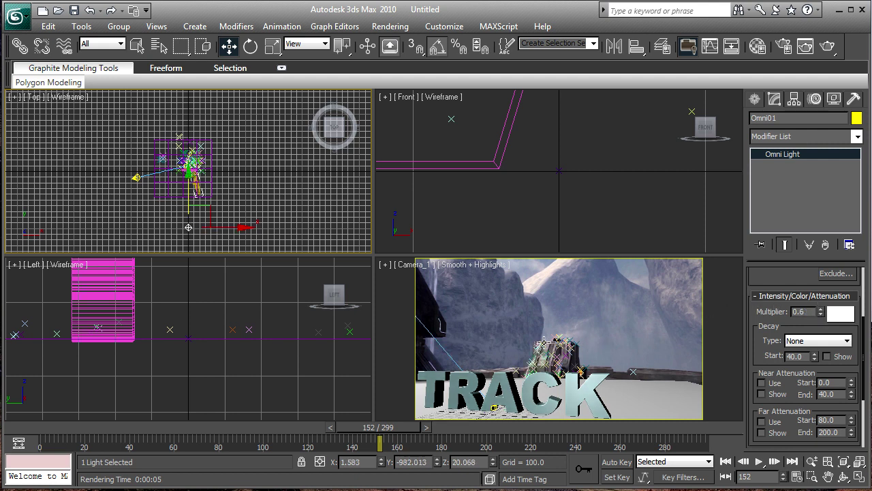
{"action": "left_click", "coordinate": [596, 308]}
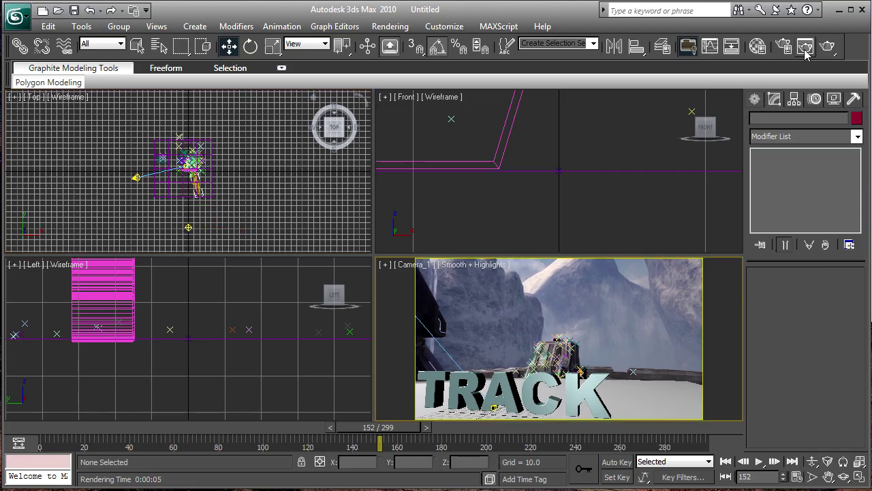
{"action": "left_click", "coordinate": [827, 46]}
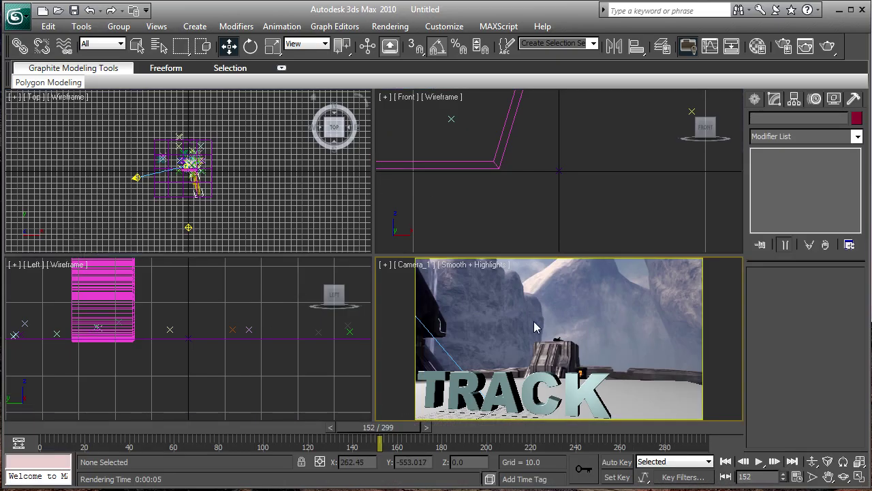
Step: Shift Omni01 to the left in the Top view and return the timeline to frame 108
{"action": "scroll", "coordinate": [502, 188], "scroll_direction": "down", "scroll_amount": 3}
{"action": "scroll", "coordinate": [545, 150], "scroll_direction": "down", "scroll_amount": 2}
{"action": "left_click", "coordinate": [561, 137]}
{"action": "scroll", "coordinate": [569, 144], "scroll_direction": "down", "scroll_amount": 2}
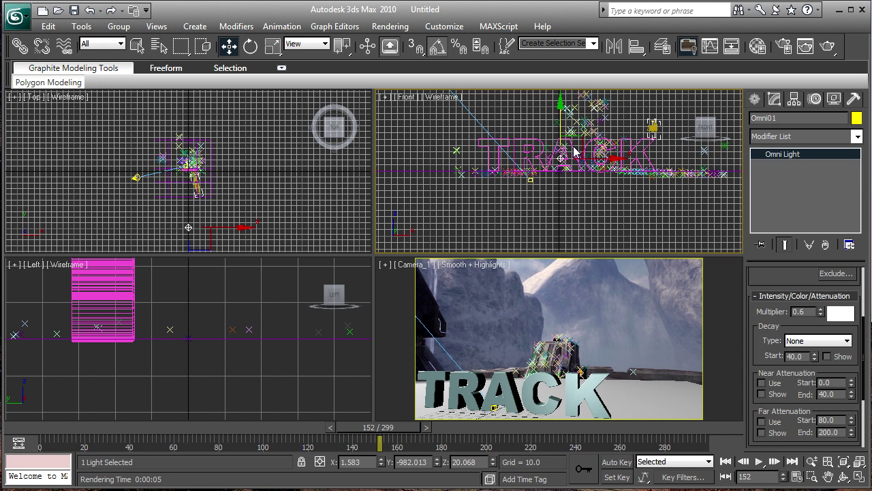
{"action": "scroll", "coordinate": [574, 151], "scroll_direction": "down", "scroll_amount": 2}
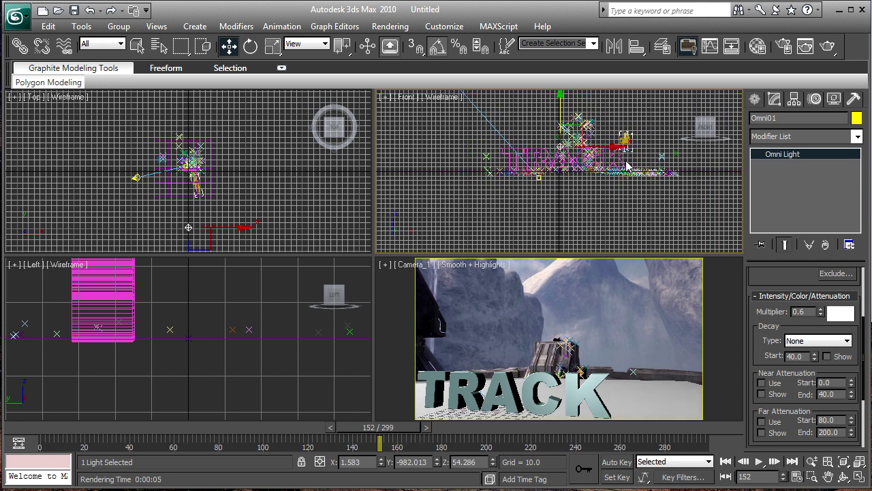
{"action": "left_click", "coordinate": [550, 306]}
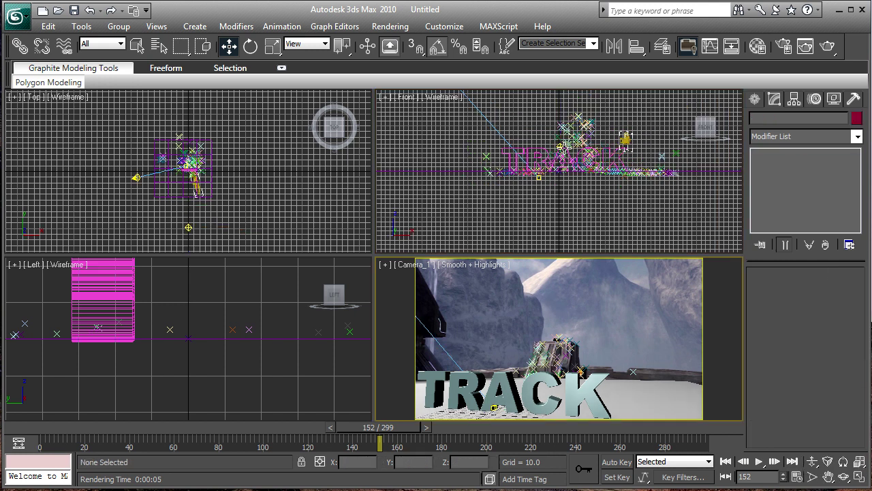
{"action": "left_click", "coordinate": [561, 146]}
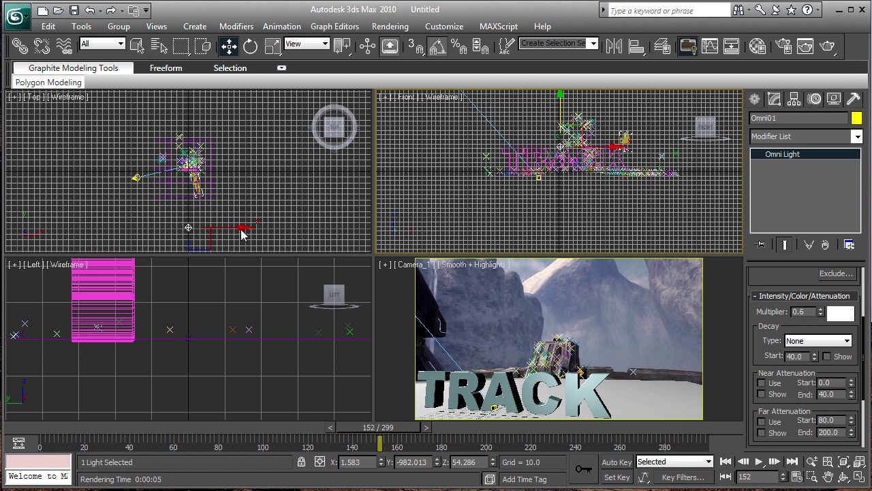
{"action": "left_click", "coordinate": [184, 227]}
{"action": "left_click_drag", "start_coordinate": [245, 230], "coordinate": [123, 231]}
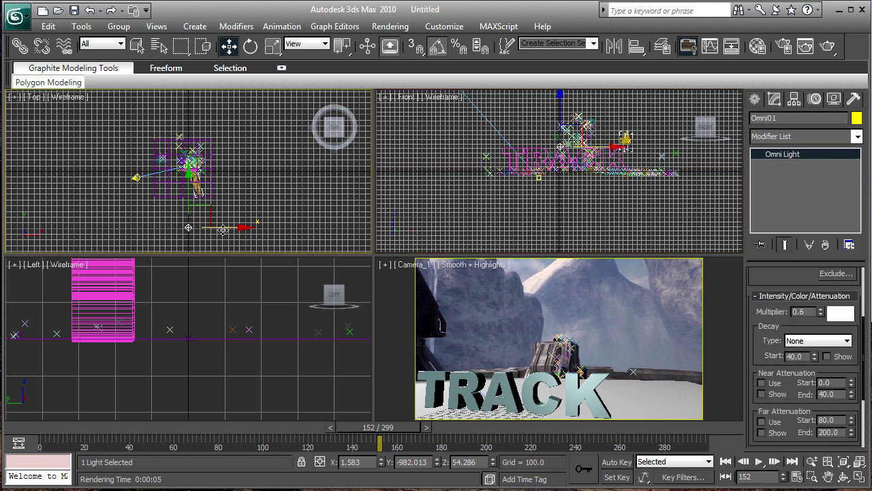
{"action": "left_click_drag", "start_coordinate": [244, 226], "coordinate": [200, 228]}
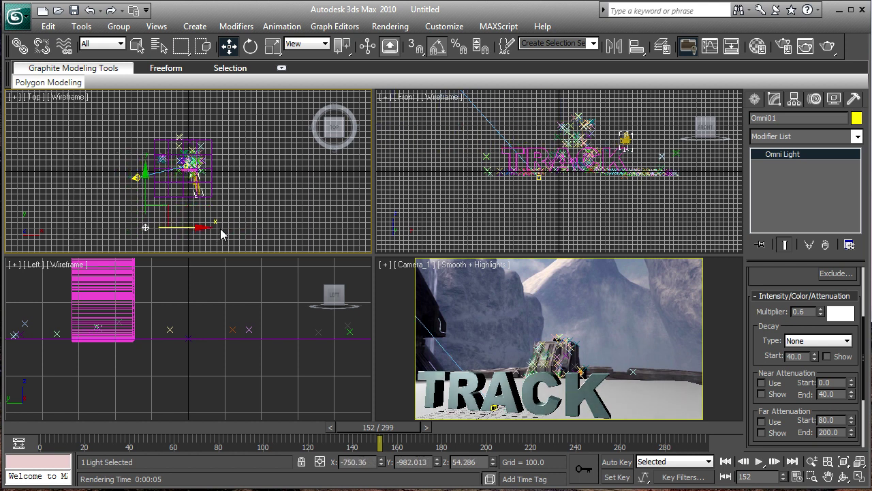
{"action": "left_click", "coordinate": [592, 292]}
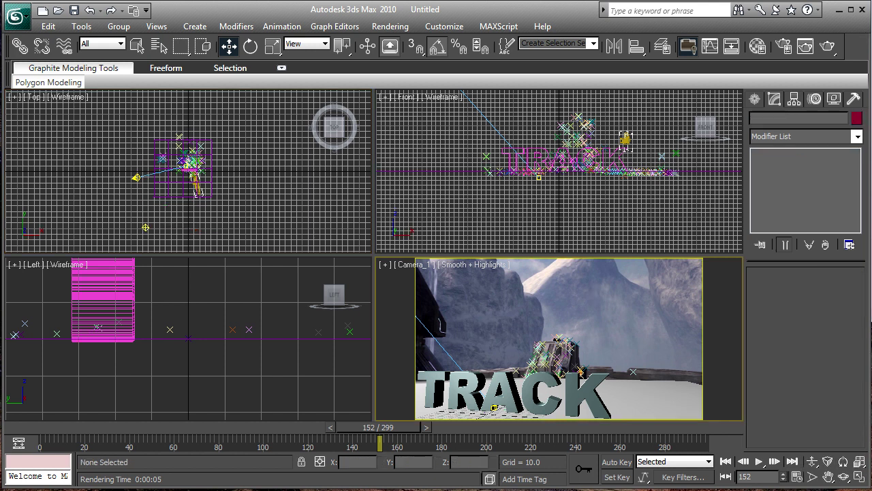
{"action": "left_click_drag", "start_coordinate": [378, 426], "coordinate": [282, 425]}
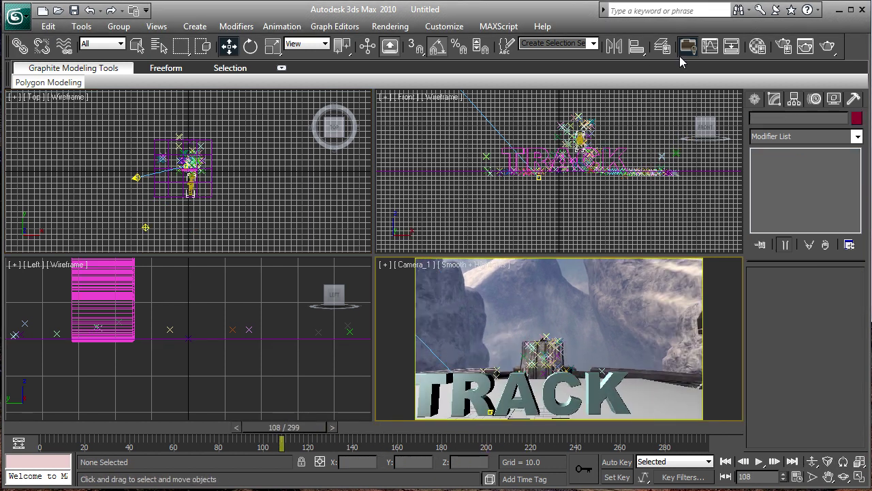
Step: In Render Setup, render the Active Time Segment (0–299) with the full view as the area
{"action": "left_click", "coordinate": [785, 46]}
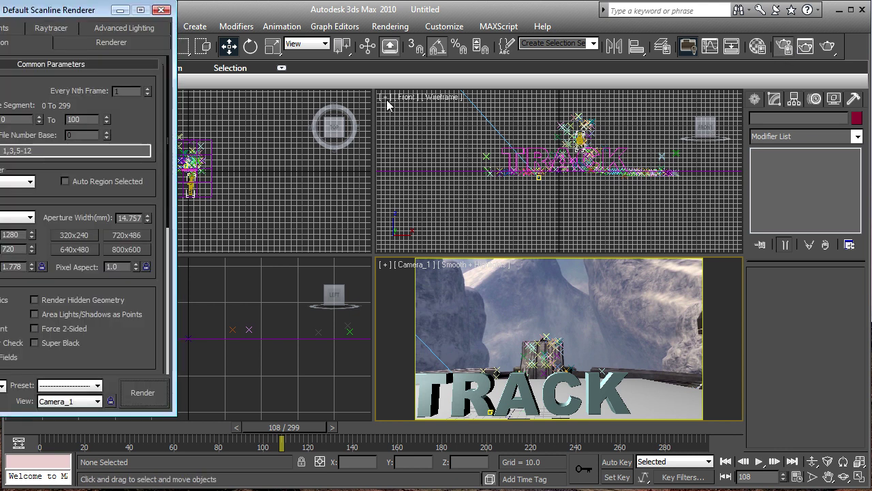
{"action": "left_click_drag", "start_coordinate": [54, 11], "coordinate": [453, 30]}
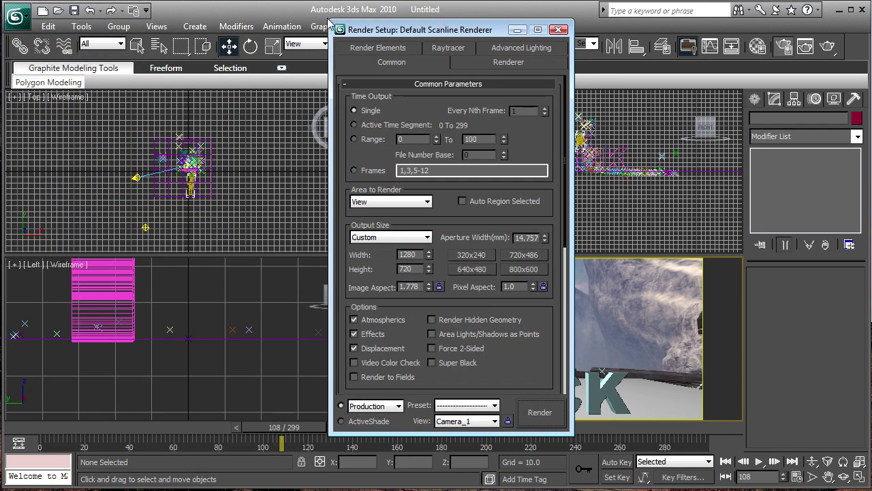
{"action": "left_click_drag", "start_coordinate": [327, 17], "coordinate": [284, 41]}
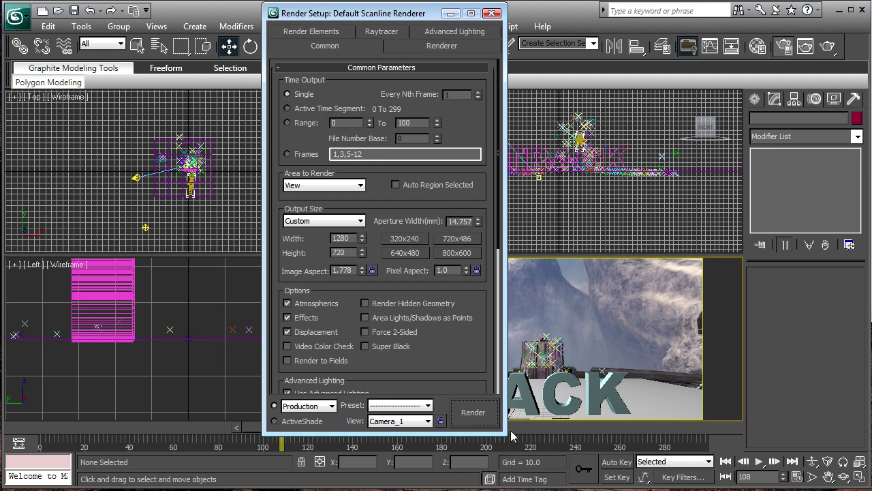
{"action": "left_click_drag", "start_coordinate": [504, 432], "coordinate": [622, 480]}
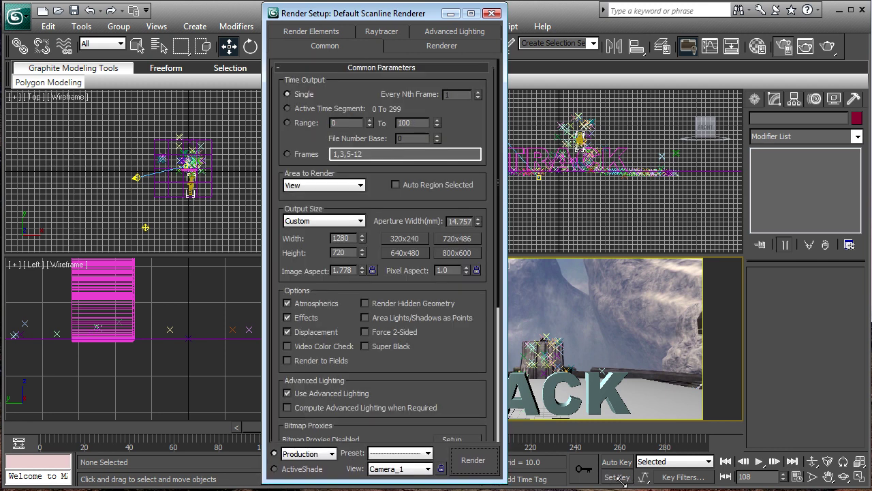
{"action": "left_click", "coordinate": [287, 109]}
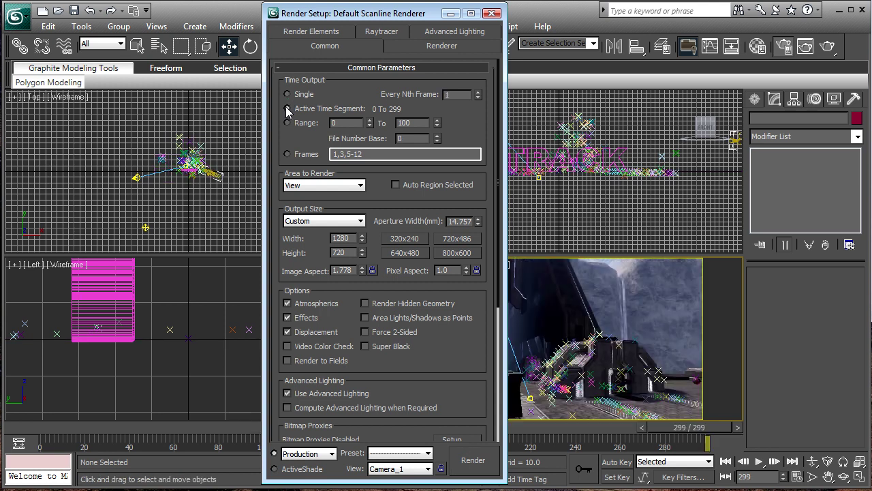
{"action": "left_click", "coordinate": [353, 187]}
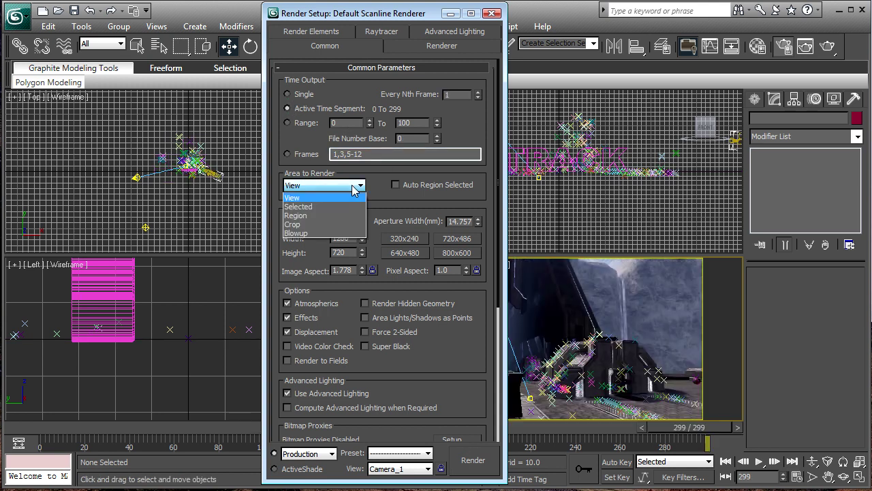
{"action": "left_click", "coordinate": [353, 190]}
{"action": "left_click", "coordinate": [620, 286]}
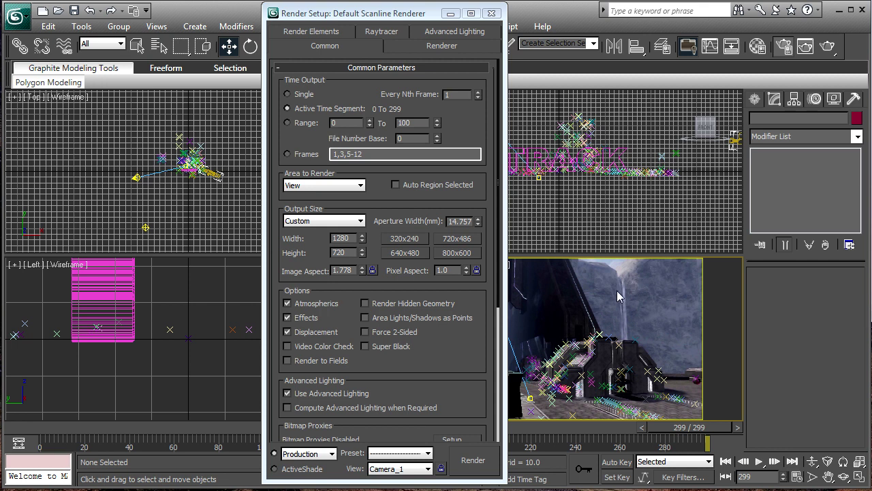
Step: Set the output size to HDTV (video) at 1280x720
{"action": "left_click", "coordinate": [338, 224]}
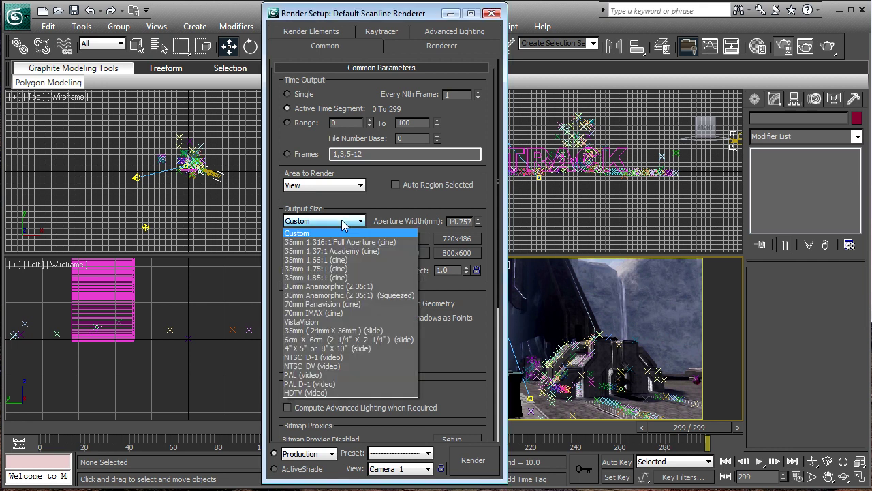
{"action": "left_click", "coordinate": [306, 394]}
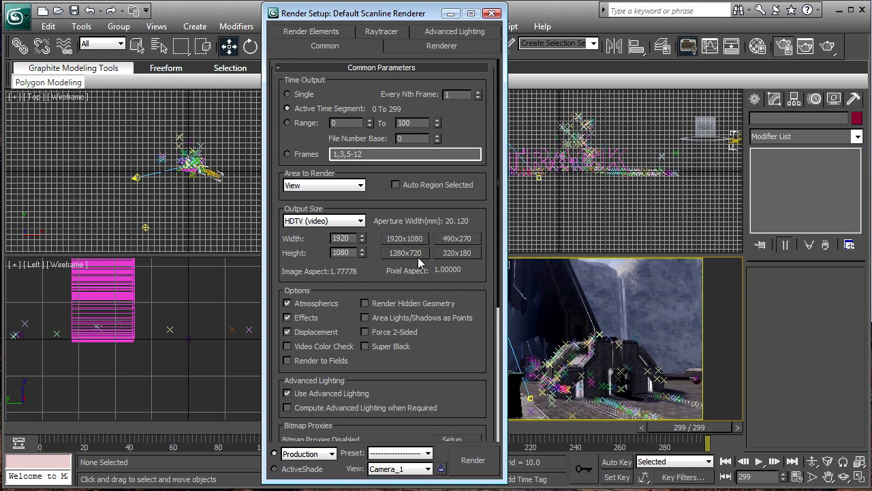
{"action": "left_click", "coordinate": [414, 255]}
{"action": "scroll", "coordinate": [498, 166], "scroll_direction": "down", "scroll_amount": 5}
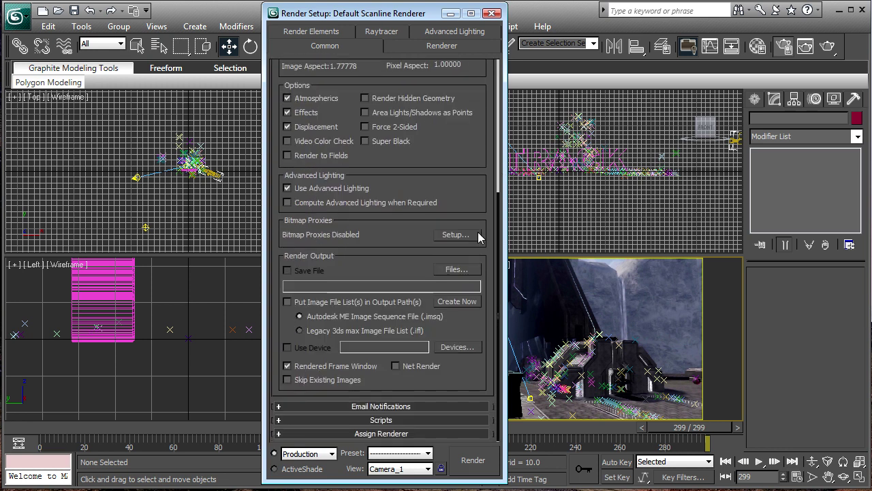
Step: Close Render Setup and turn off Use Map for the Narrows_Angle background in Environment and Effects
{"action": "key", "text": "F10"}
{"action": "left_click", "coordinate": [391, 27]}
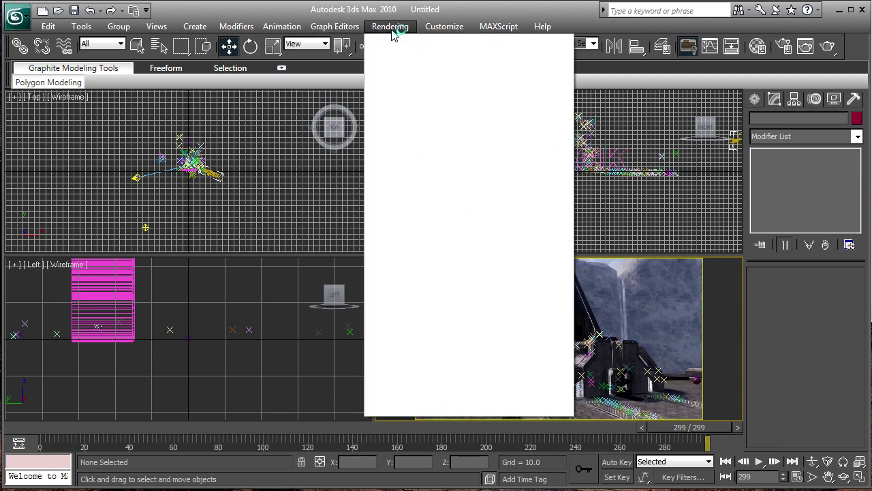
{"action": "left_click", "coordinate": [434, 148]}
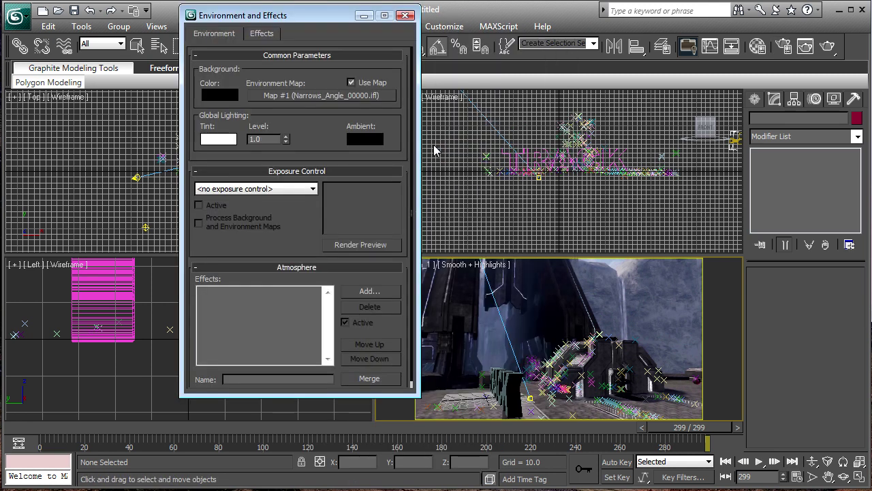
{"action": "left_click", "coordinate": [352, 82]}
{"action": "left_click", "coordinate": [405, 15]}
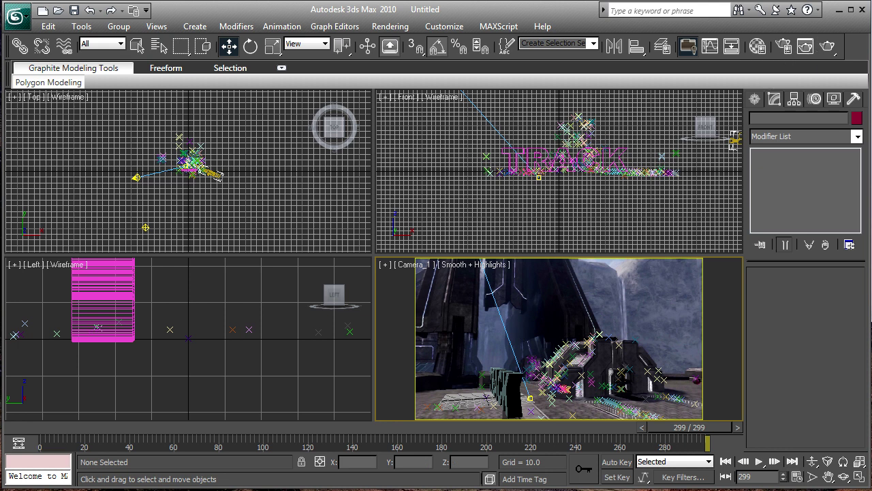
Step: Quick-render a test frame at frame 125 to check the TRACK text over the footage
{"action": "key", "text": "F10"}
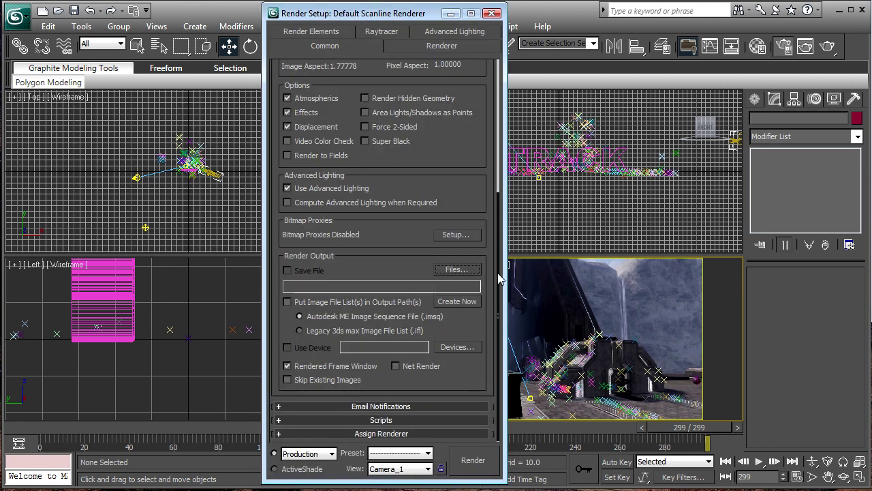
{"action": "scroll", "coordinate": [496, 272], "scroll_direction": "up", "scroll_amount": 5}
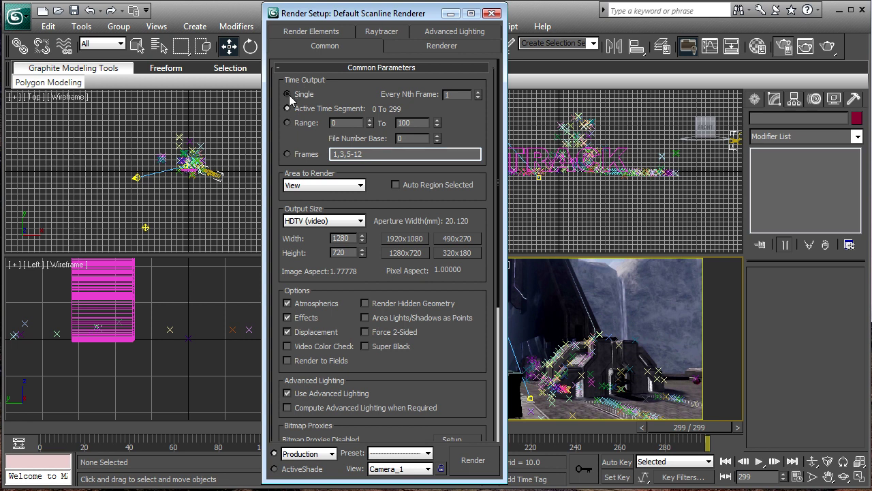
{"action": "left_click", "coordinate": [492, 13]}
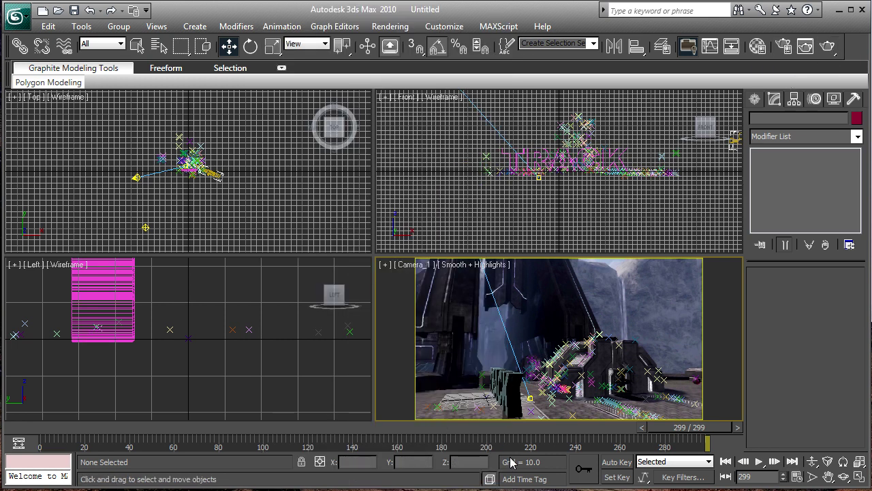
{"action": "left_click_drag", "start_coordinate": [667, 427], "coordinate": [320, 427]}
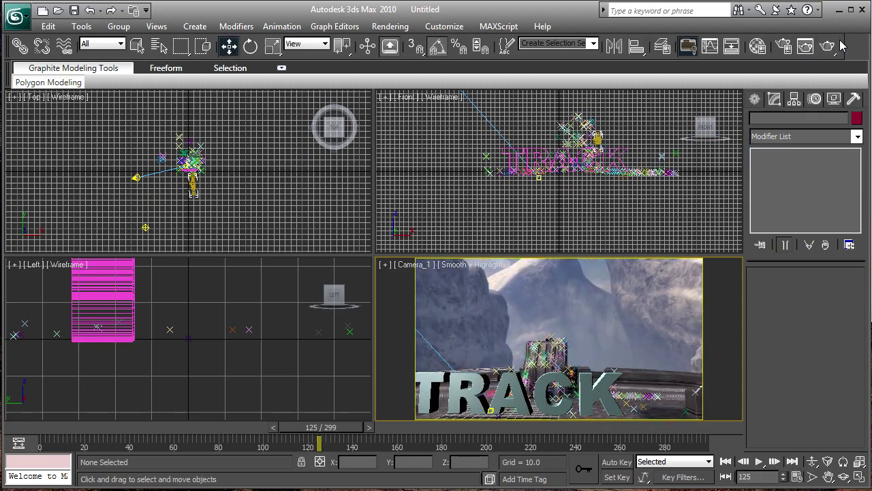
{"action": "left_click", "coordinate": [831, 46]}
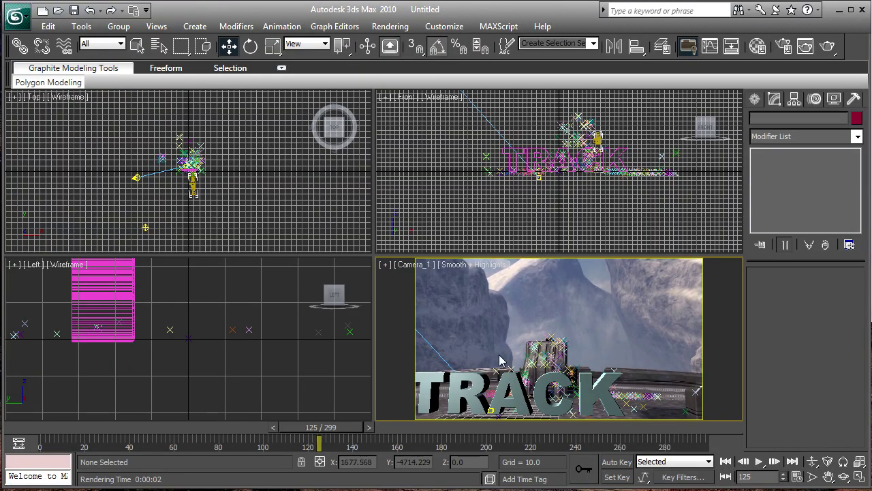
Step: Move to frame 80 and bring up Render Setup's Render Output settings
{"action": "left_click_drag", "start_coordinate": [320, 427], "coordinate": [224, 428]}
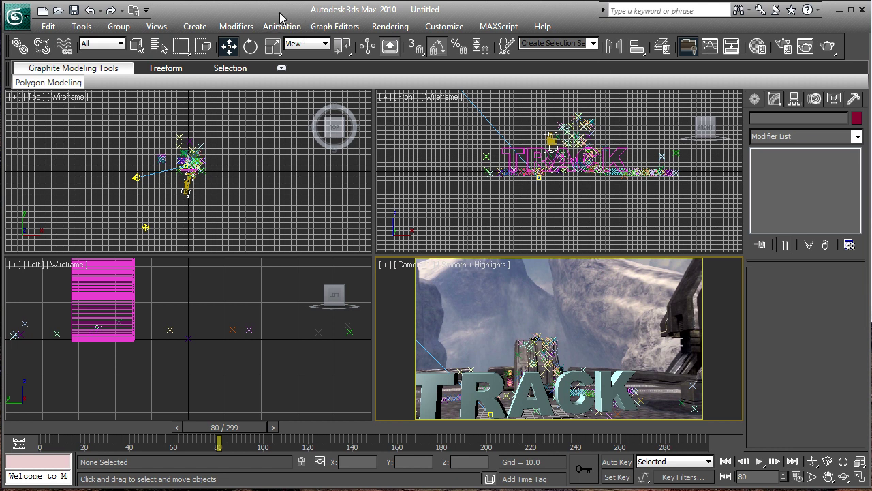
{"action": "left_click", "coordinate": [782, 47]}
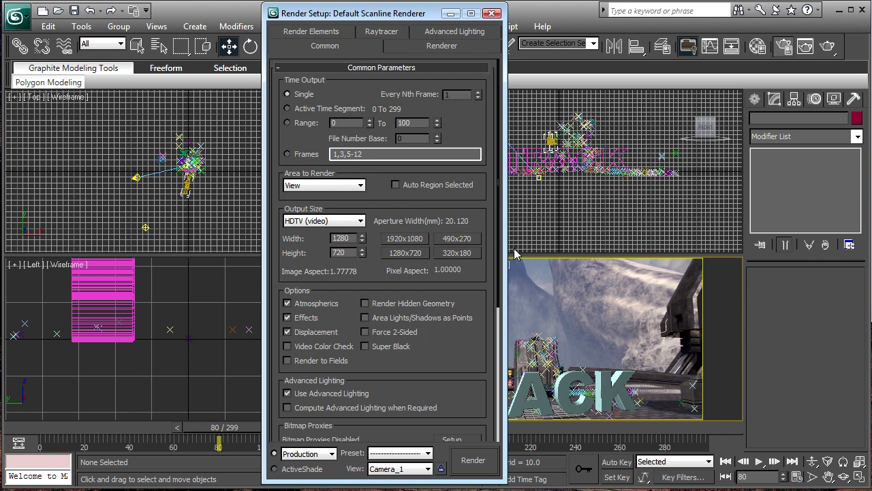
{"action": "left_click_drag", "start_coordinate": [501, 295], "coordinate": [501, 436]}
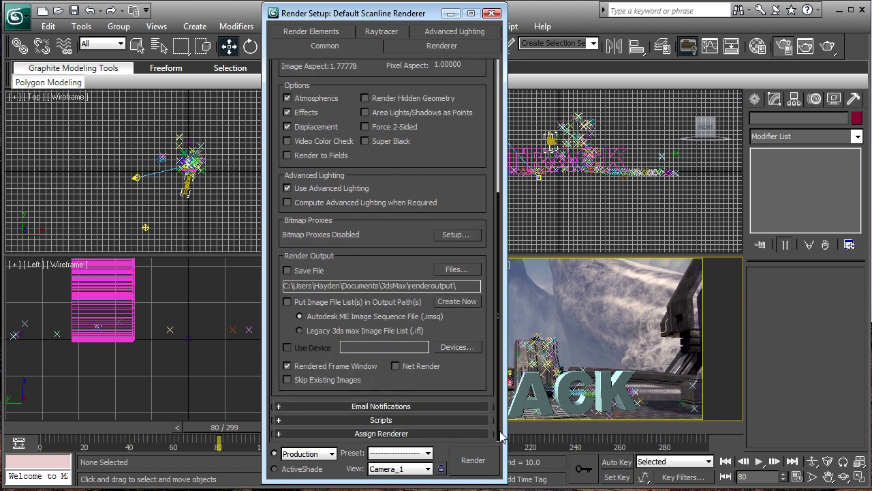
Step: Create and enter a new '3d Text' folder as the render output location
{"action": "left_click", "coordinate": [288, 270]}
{"action": "left_click", "coordinate": [456, 271]}
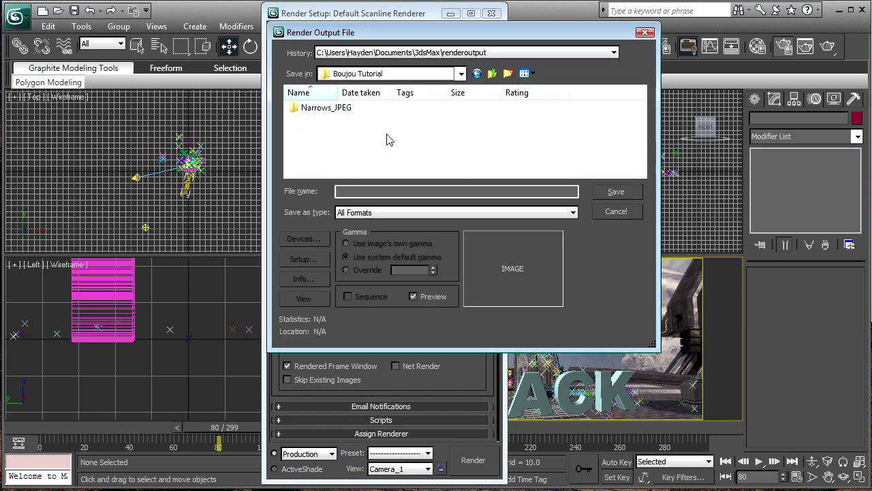
{"action": "right_click", "coordinate": [380, 124]}
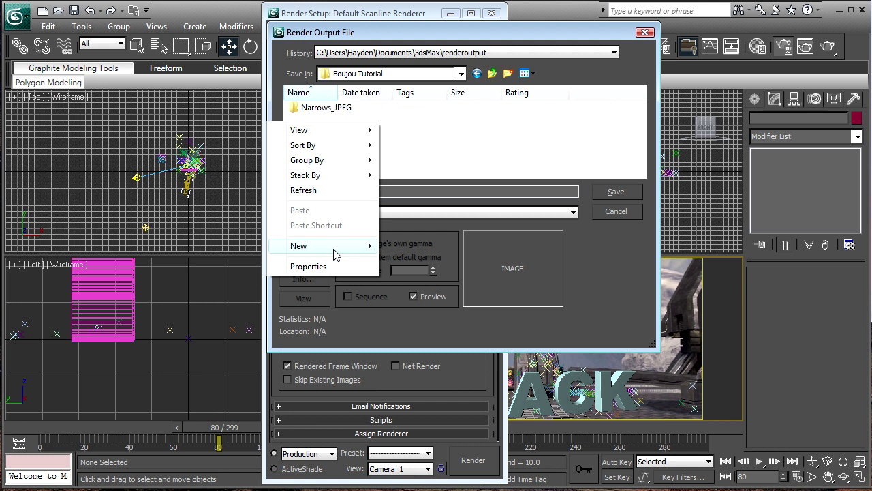
{"action": "mouse_move", "coordinate": [334, 248]}
{"action": "left_click", "coordinate": [205, 248]}
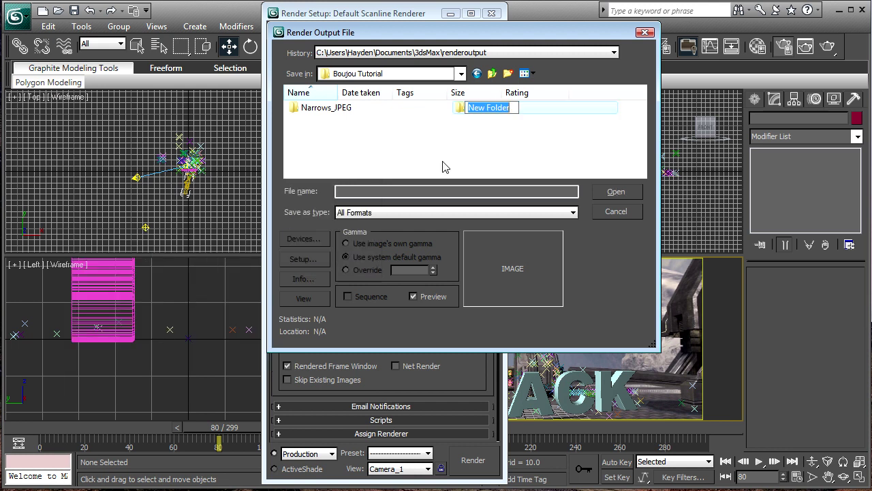
{"action": "type", "text": "3d Text"}
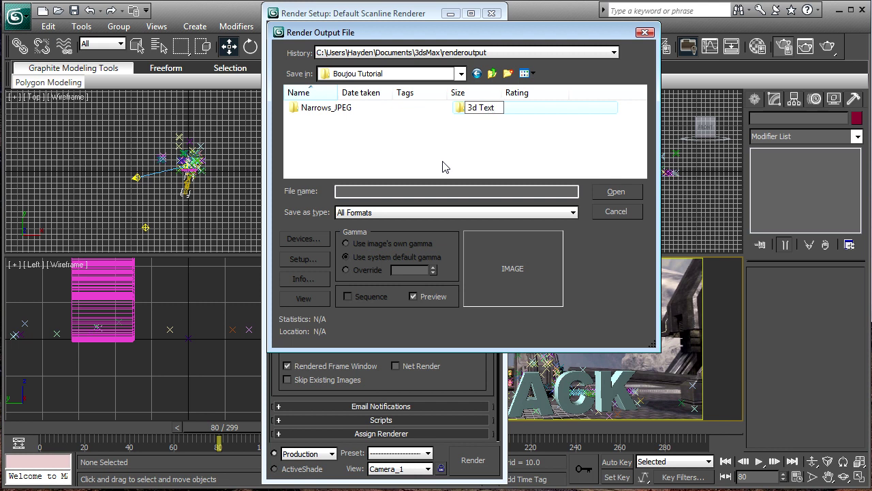
{"action": "key", "text": "Return"}
{"action": "key", "text": "Return"}
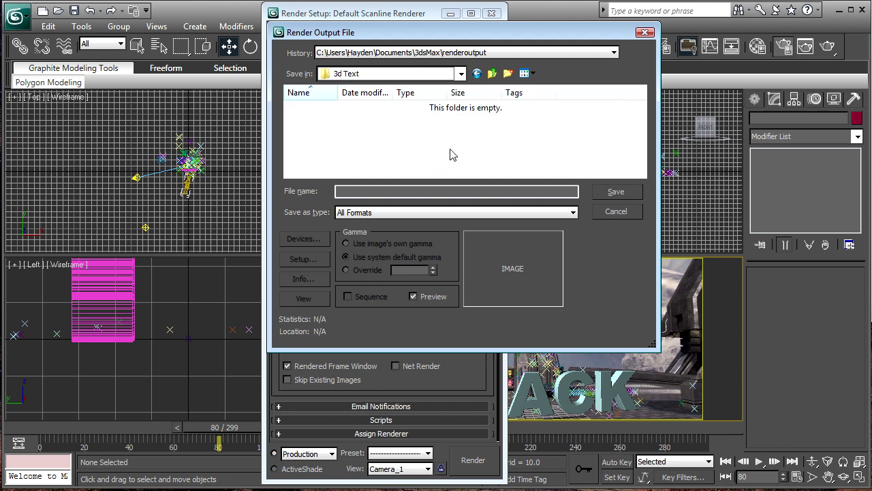
Step: Name the output file 'TRACK' with PNG Image File as the type
{"action": "left_click", "coordinate": [456, 190]}
{"action": "type", "text": "TRACK"}
{"action": "left_click", "coordinate": [507, 216]}
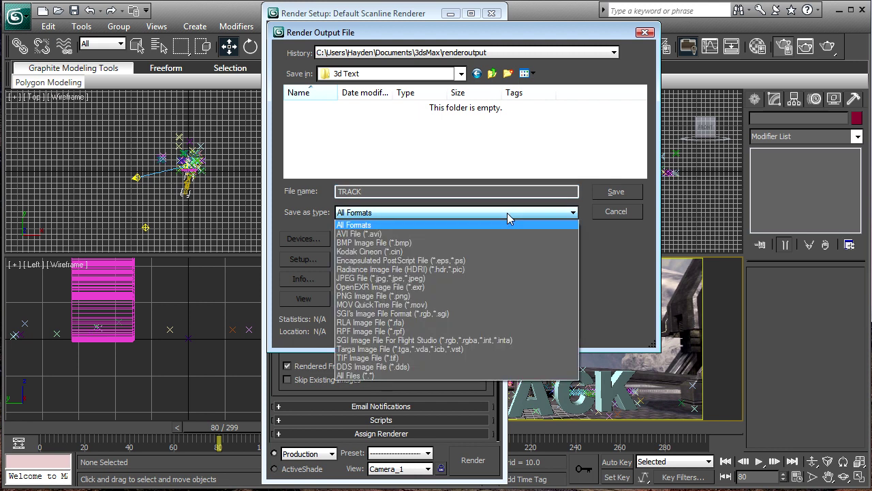
{"action": "left_click", "coordinate": [510, 297]}
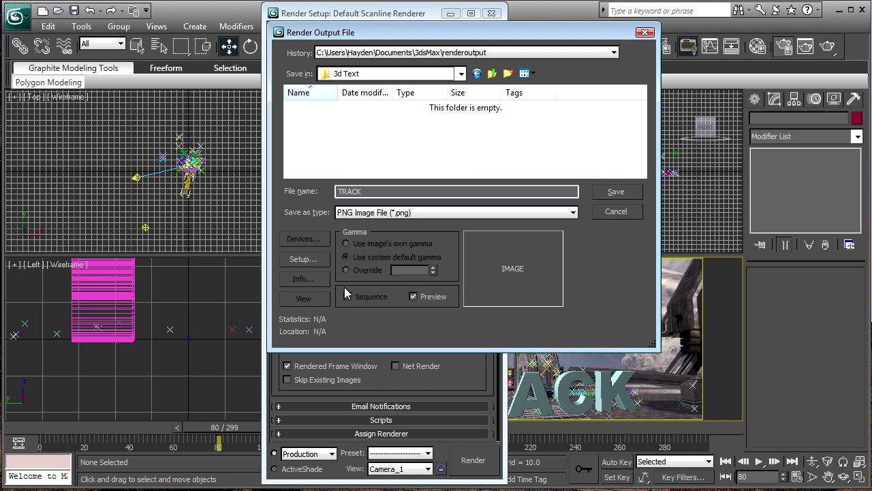
Step: Save the TRACK output and accept PNG settings of RGB 48 bit with alpha channel
{"action": "left_click", "coordinate": [616, 194]}
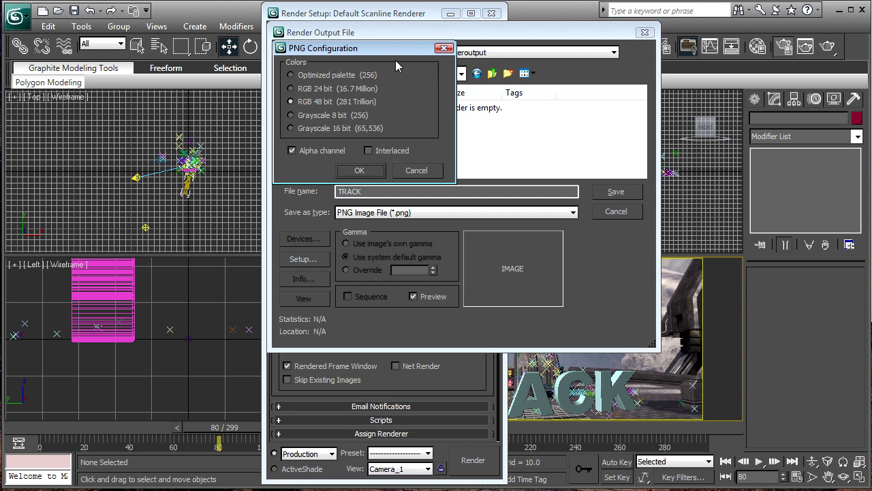
{"action": "left_click_drag", "start_coordinate": [395, 49], "coordinate": [450, 78]}
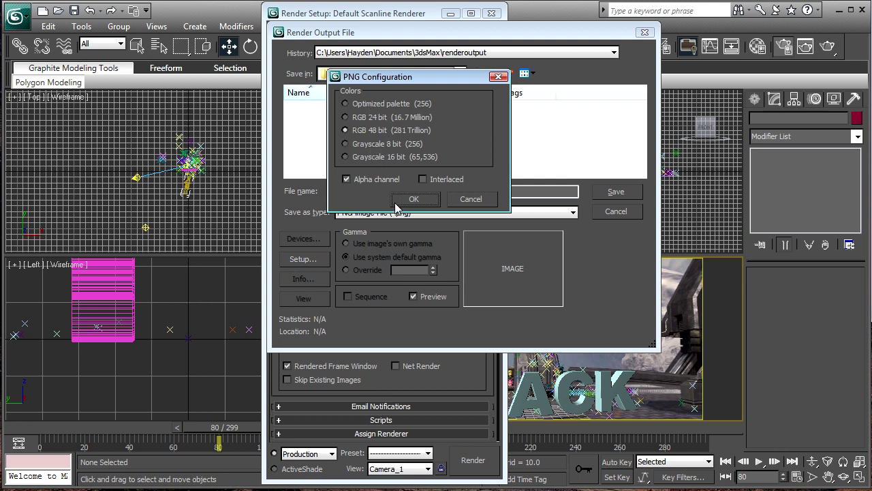
{"action": "left_click", "coordinate": [420, 199]}
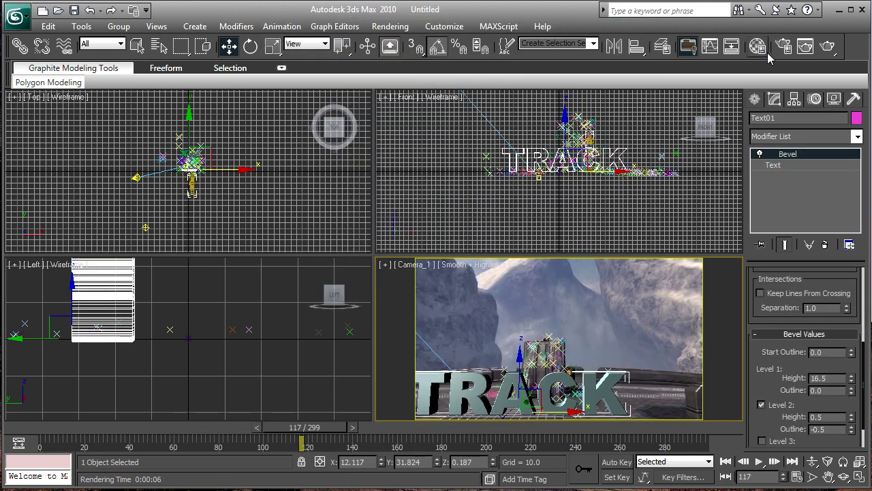
Step: Enable Save File in Render Setup's Render Output so the 1280x720 frames are written to disk
{"action": "key", "text": "F10"}
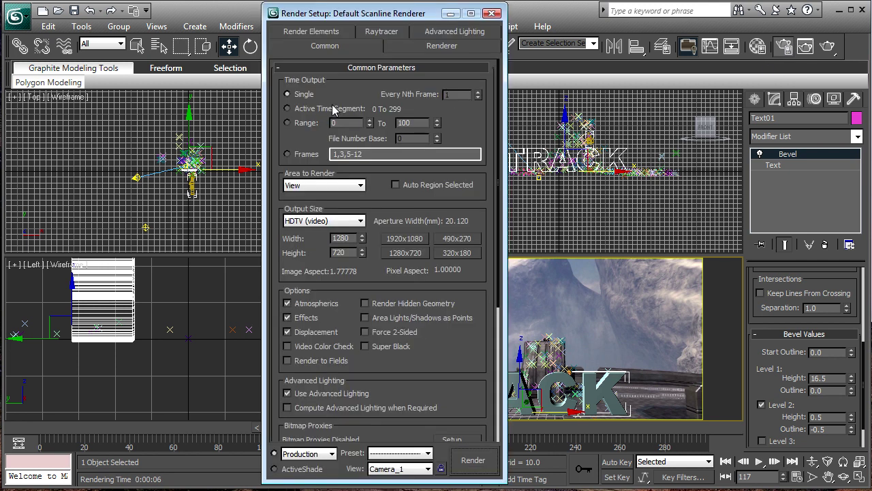
{"action": "scroll", "coordinate": [493, 248], "scroll_direction": "down", "scroll_amount": 5}
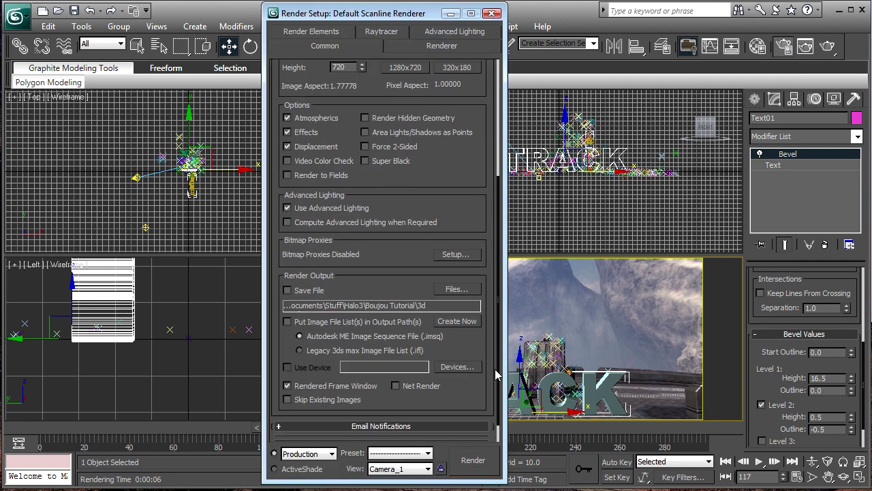
{"action": "left_click", "coordinate": [287, 280]}
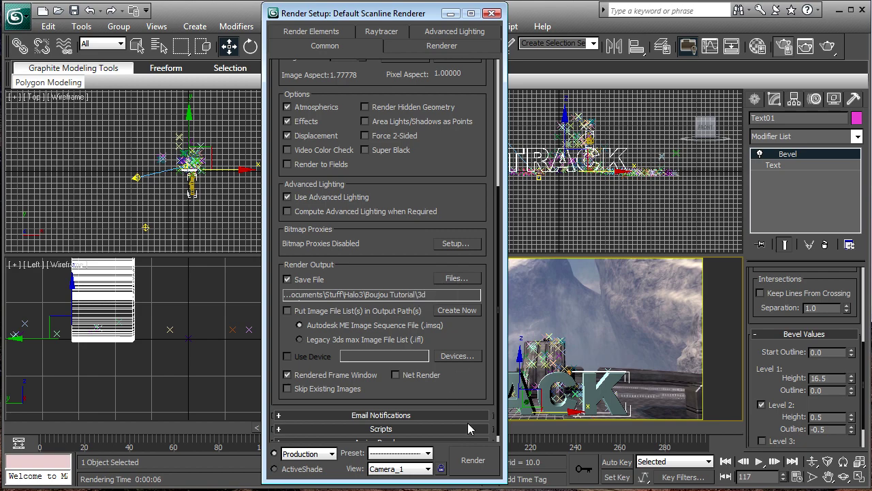